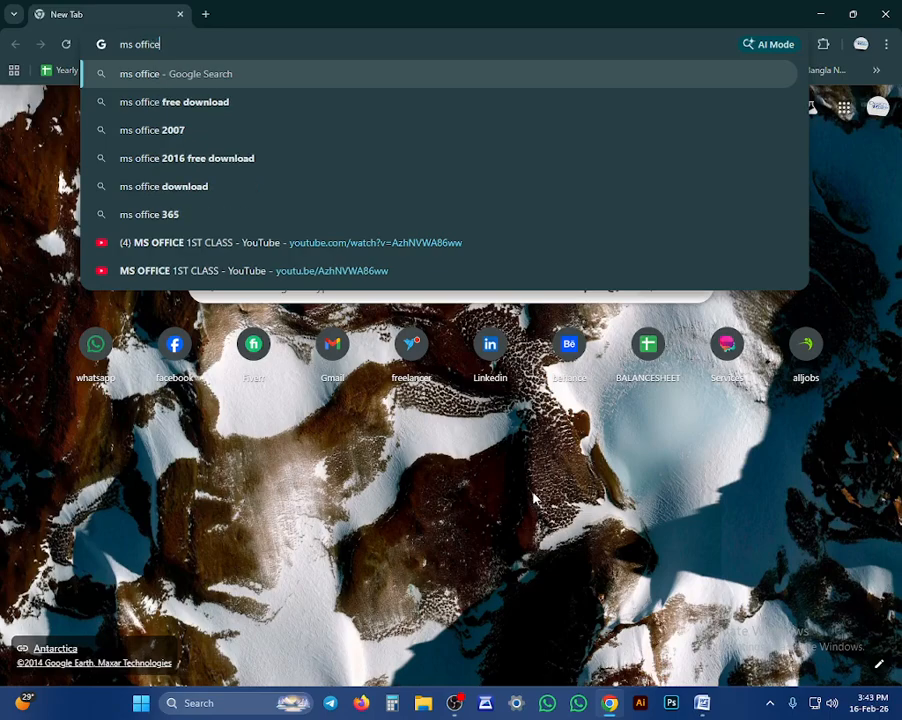
- Search the web for "ms office word art"
type("wor")
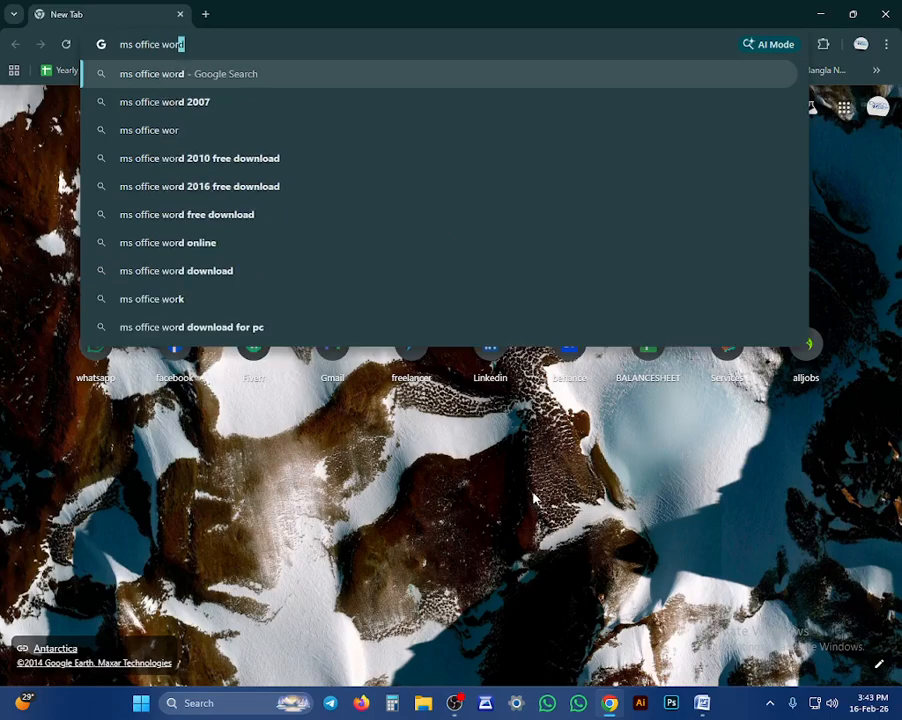
type("d art")
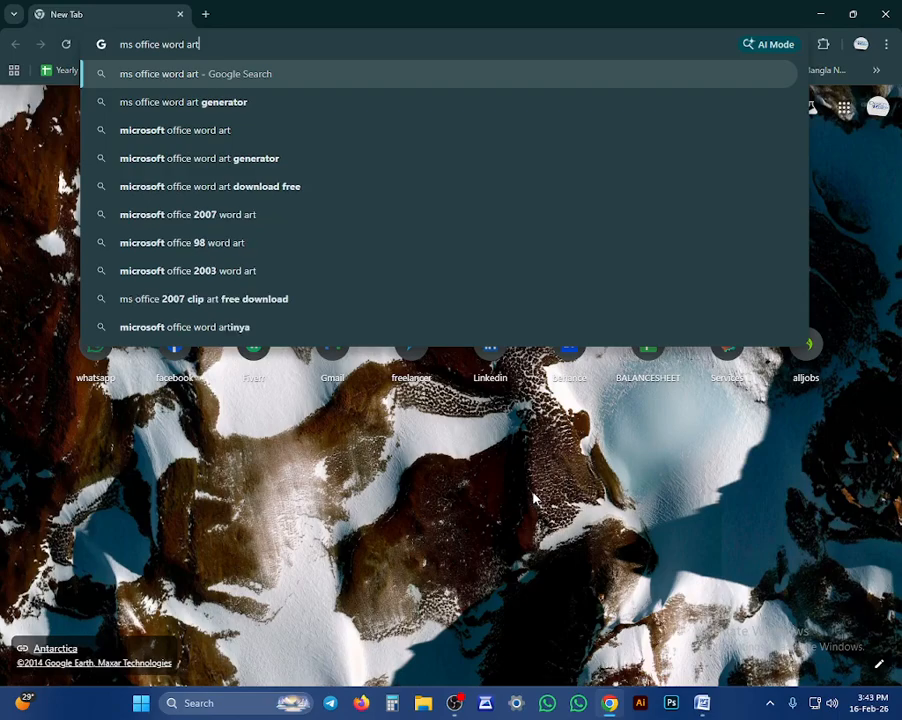
key("Return")
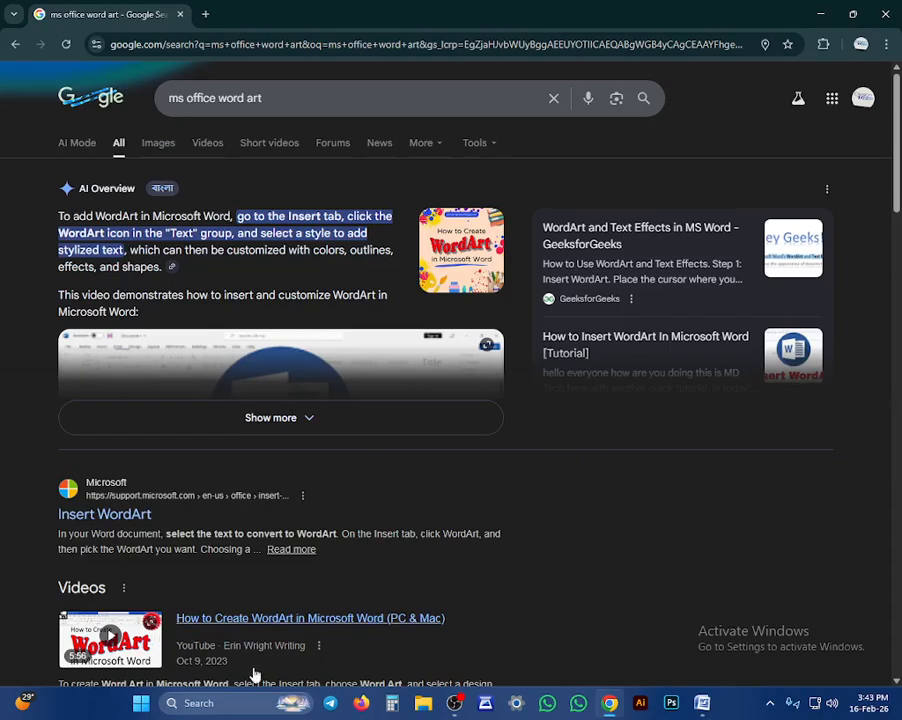
left_click(452, 705)
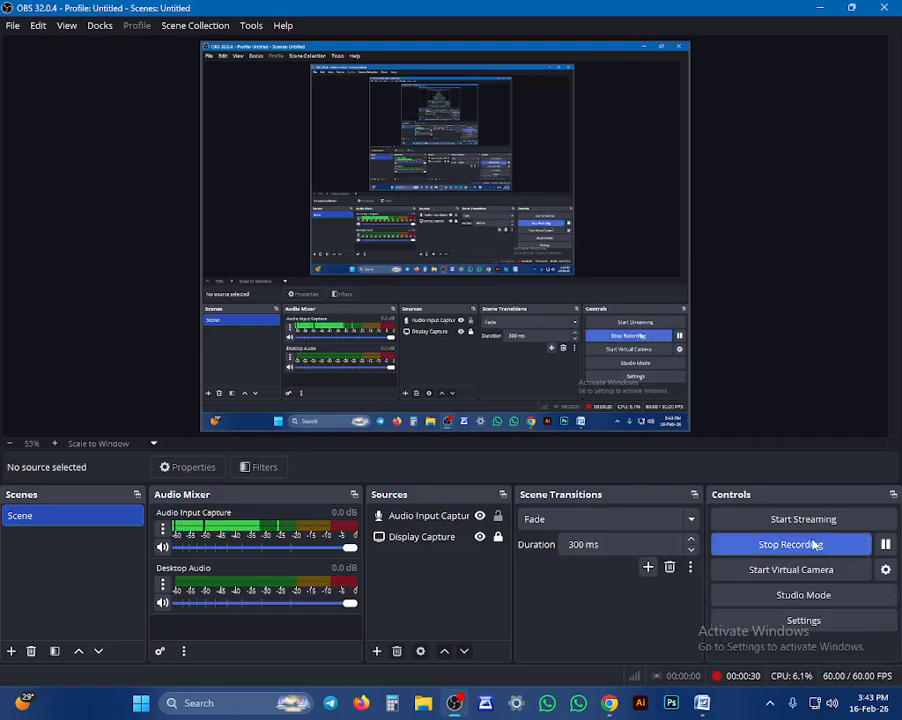
left_click(820, 9)
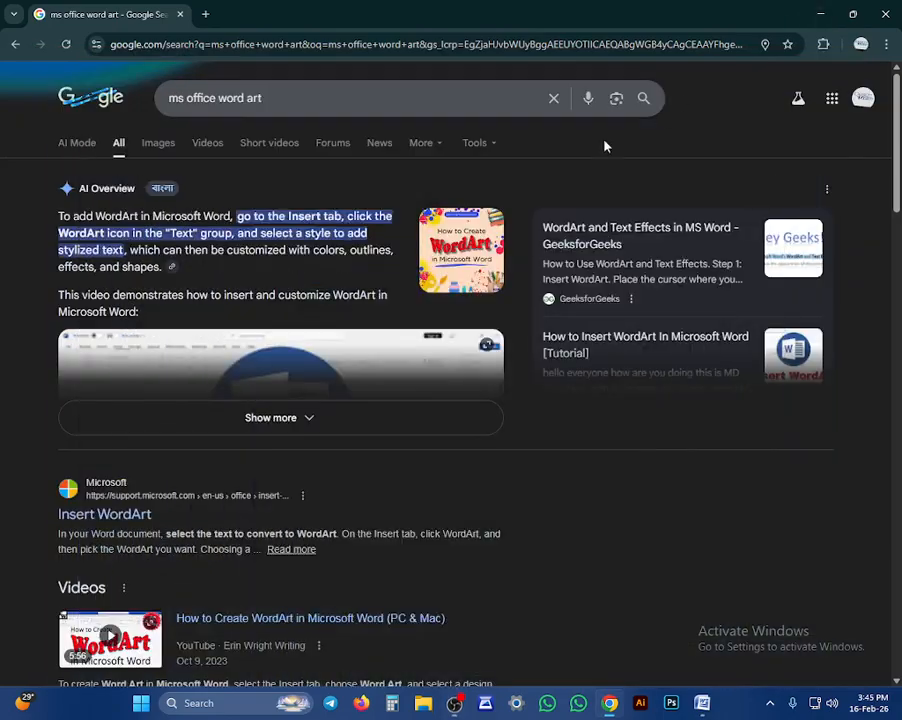
- Show the image results for the WordArt search and preview the Microsoft Learn picture of Word 2019 WordArt presets
left_click(157, 146)
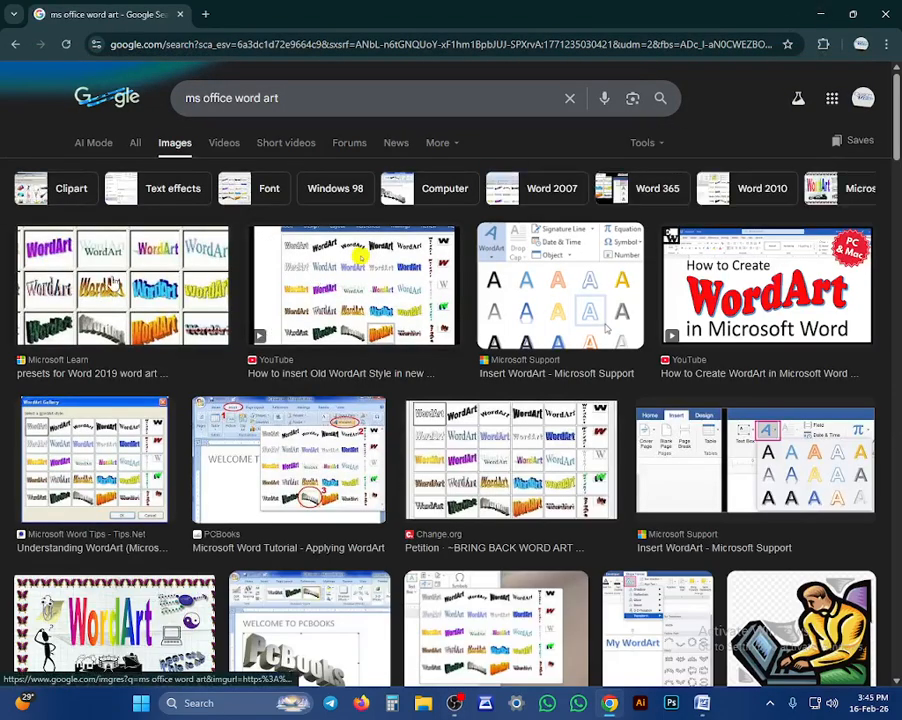
left_click(118, 284)
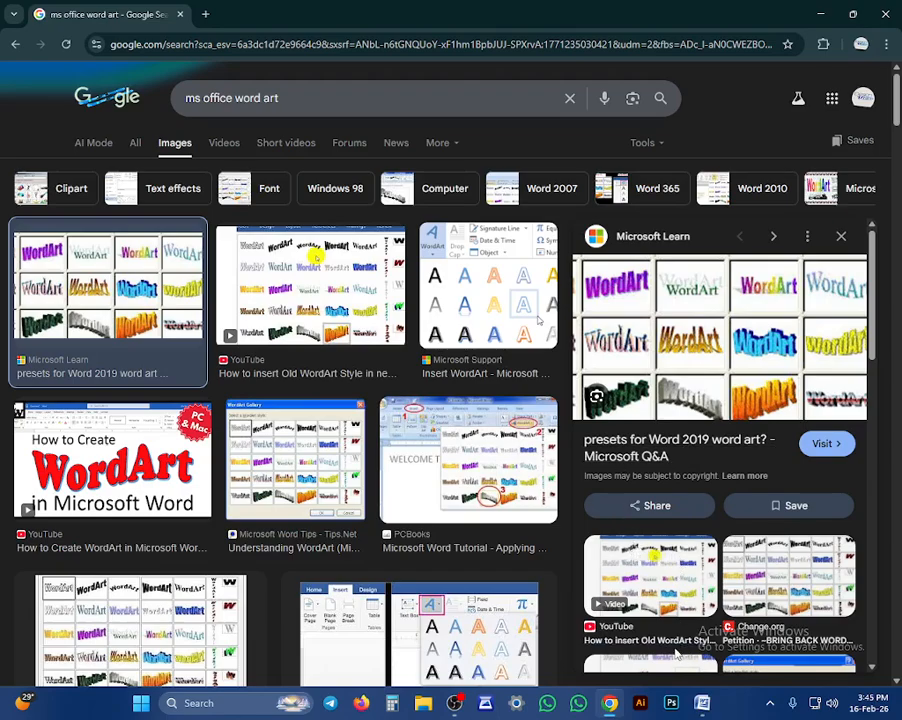
left_click(838, 14)
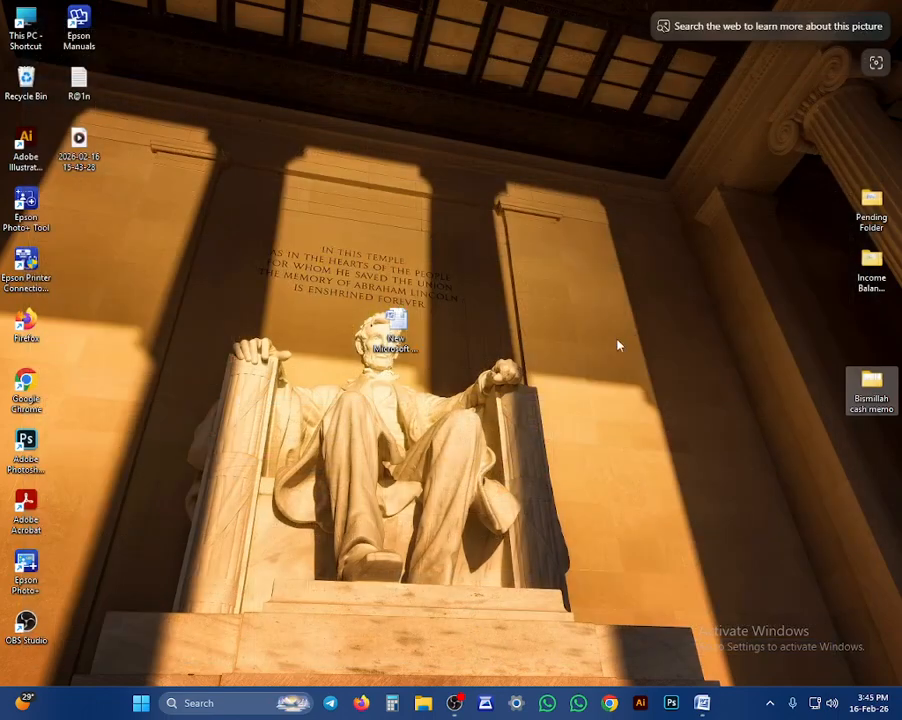
- Switch to the blank Word document and start a WordArt in the black upward-slanting style, entering a person's first name as its text
left_click(703, 701)
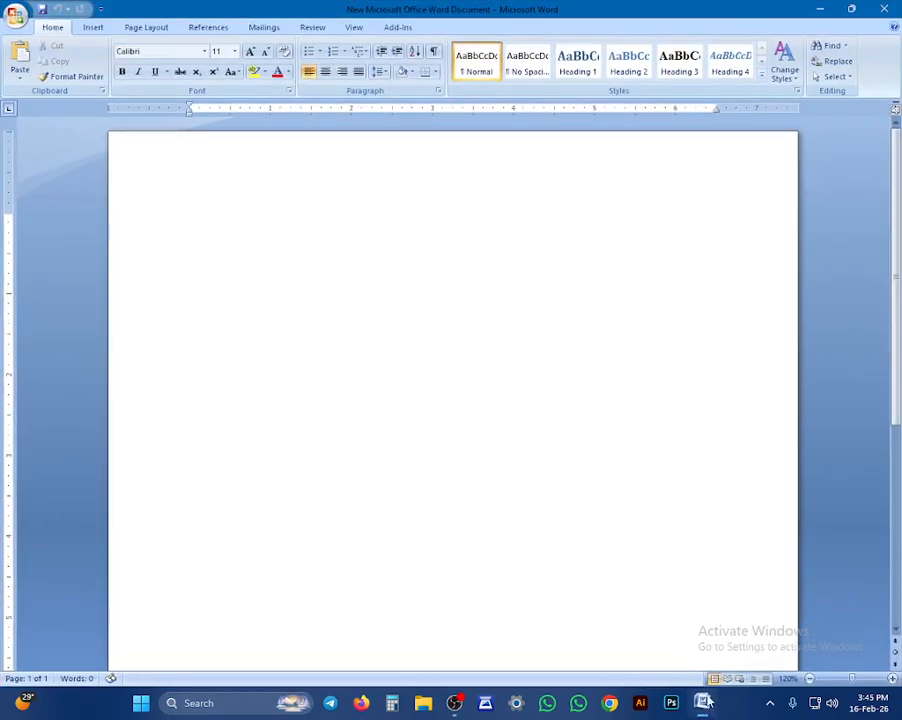
left_click(95, 29)
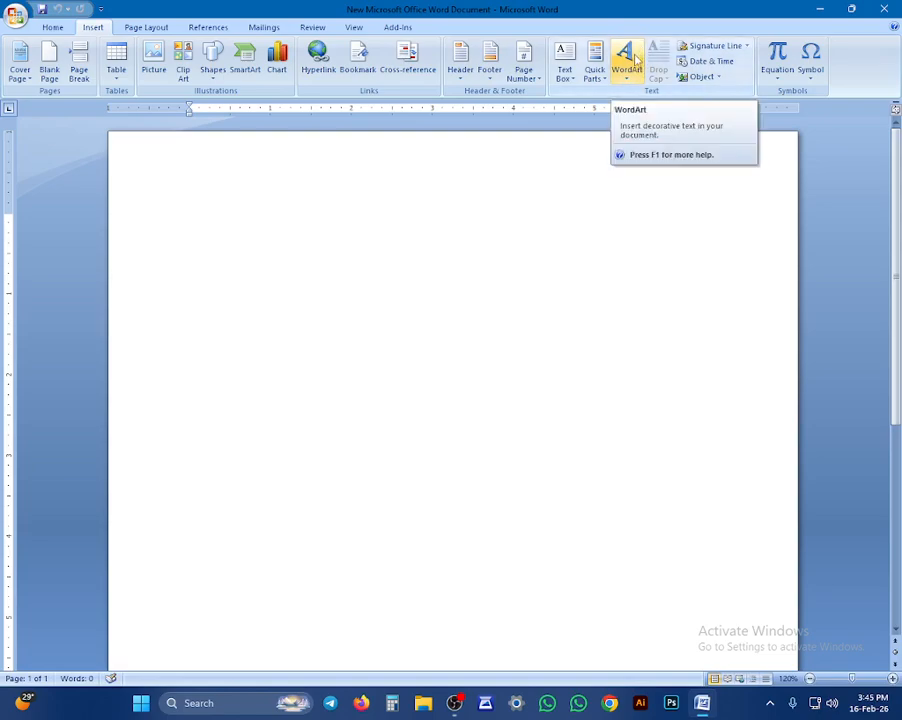
left_click(636, 60)
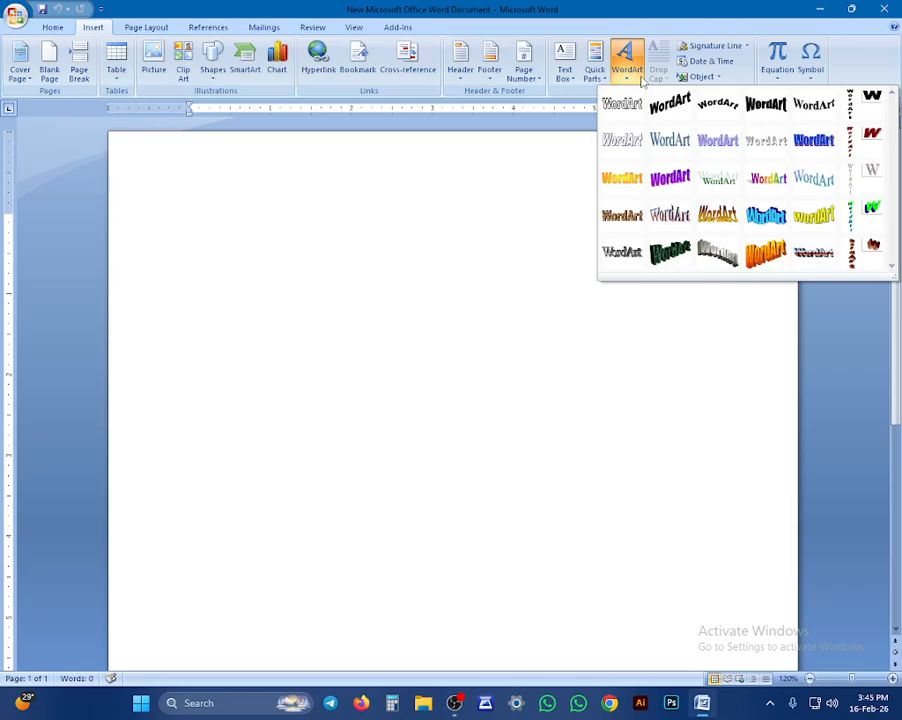
left_click(660, 107)
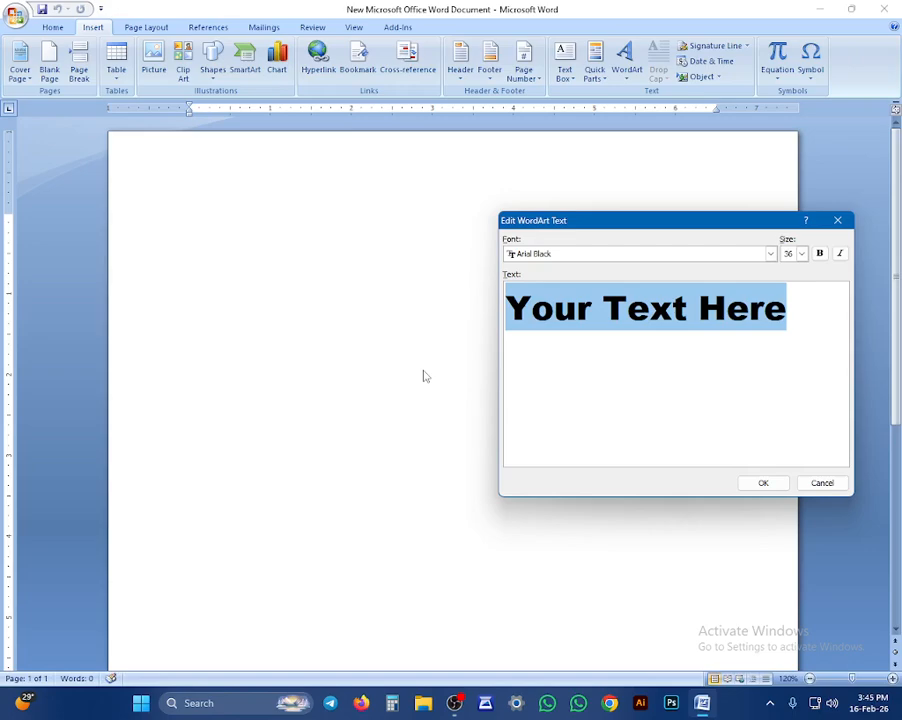
type("Rahul")
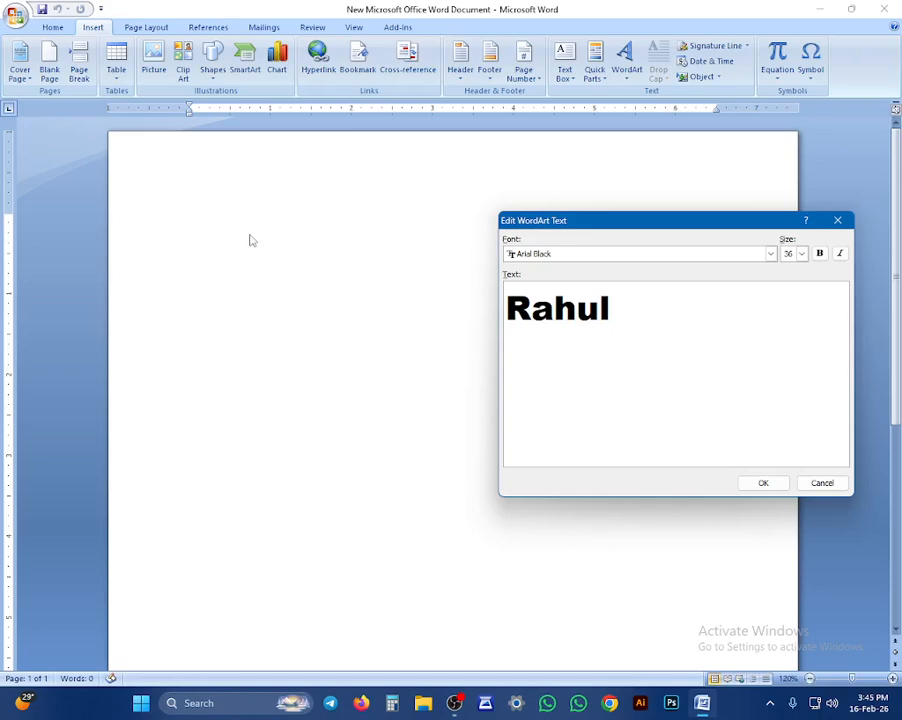
- Make the WordArt text bold and italic and set its font to Arial after trying Arabic Typesetting
left_click(840, 254)
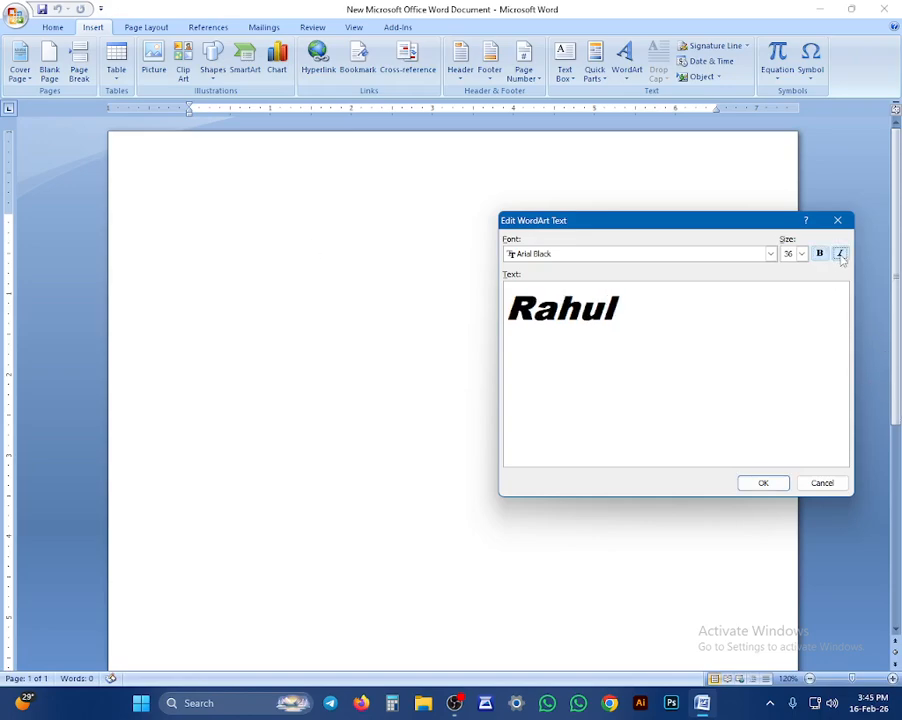
left_click(770, 254)
left_click(677, 293)
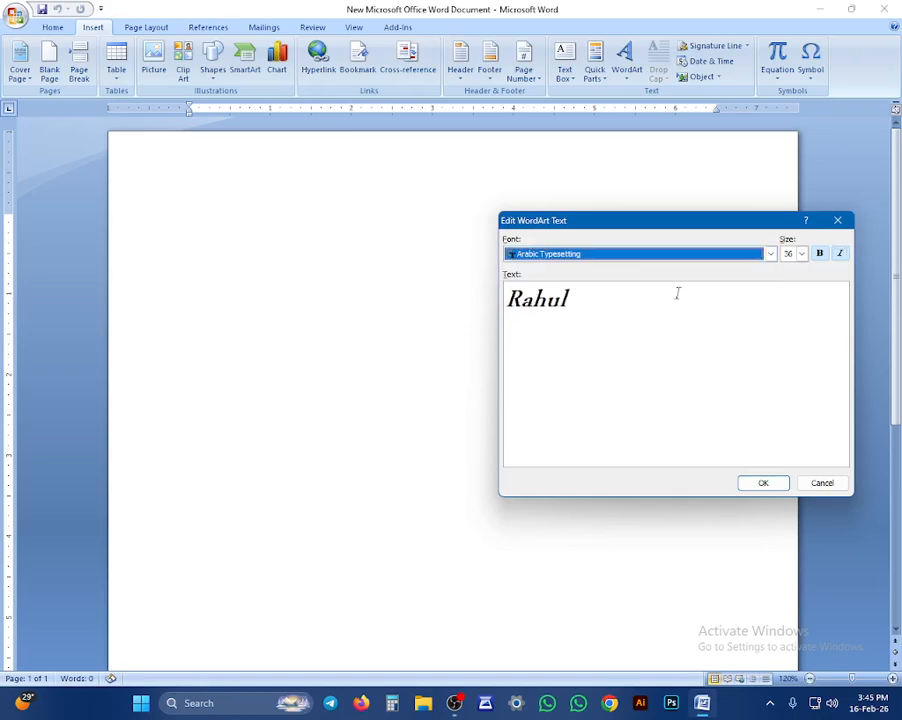
left_click(772, 254)
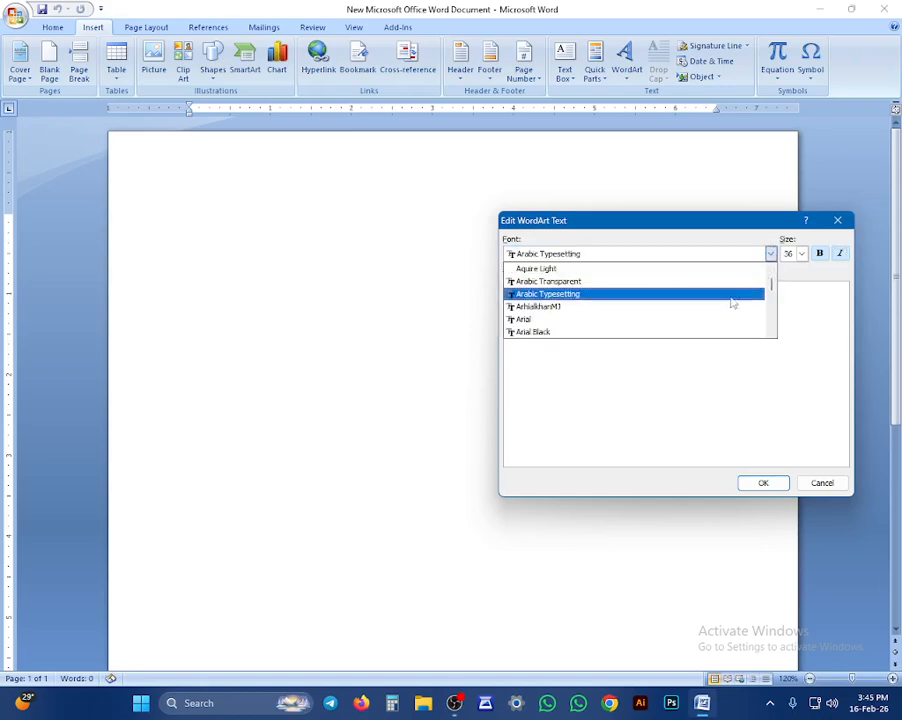
left_click(664, 316)
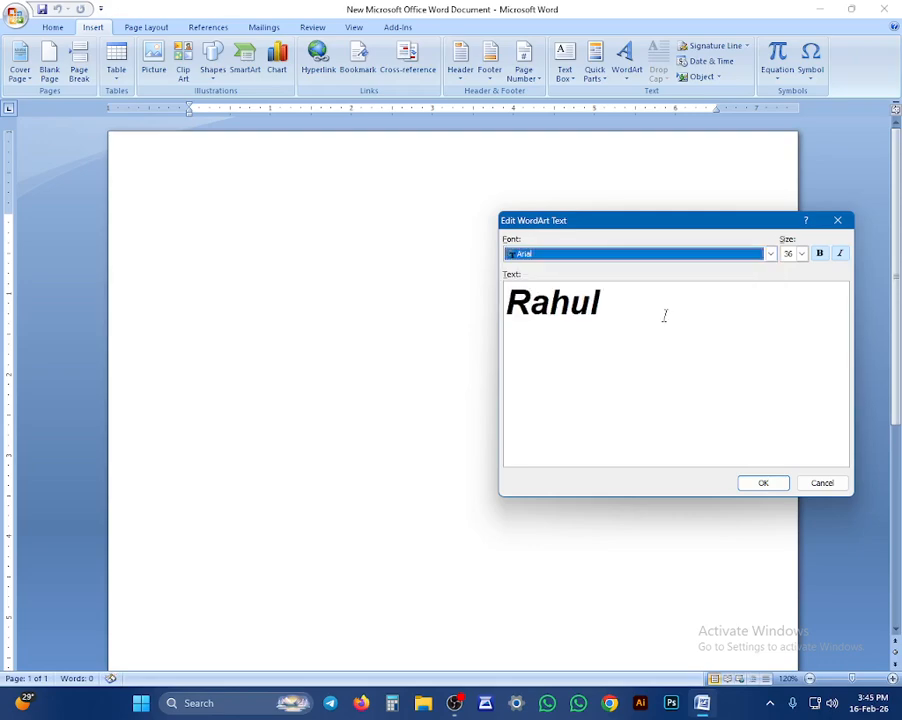
- Set the WordArt text size to 44 and insert it into the document
left_click(801, 254)
scroll(790, 320, "down", 2)
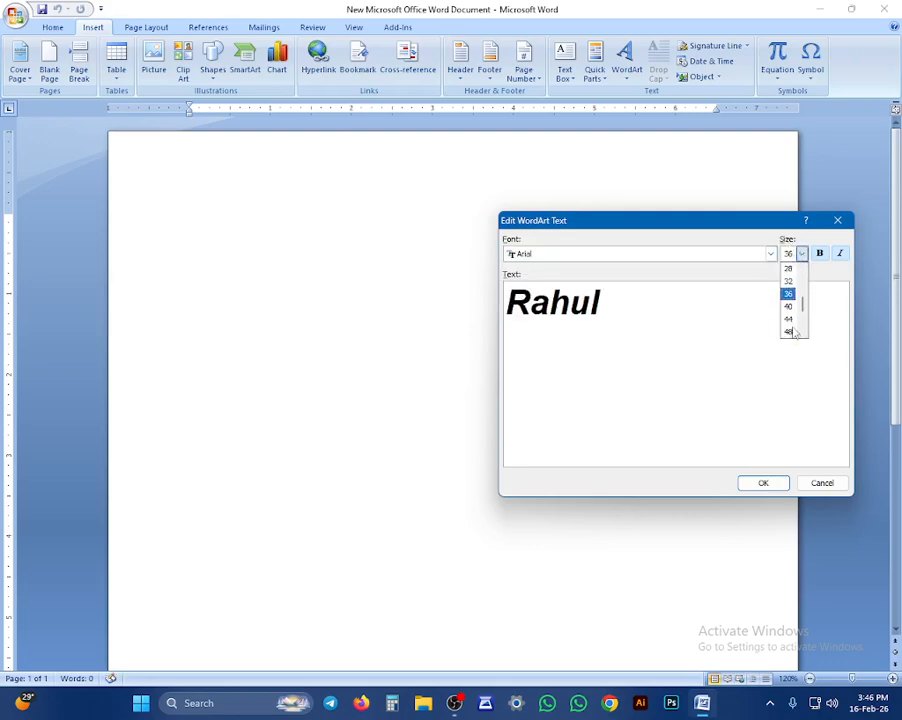
left_click(790, 318)
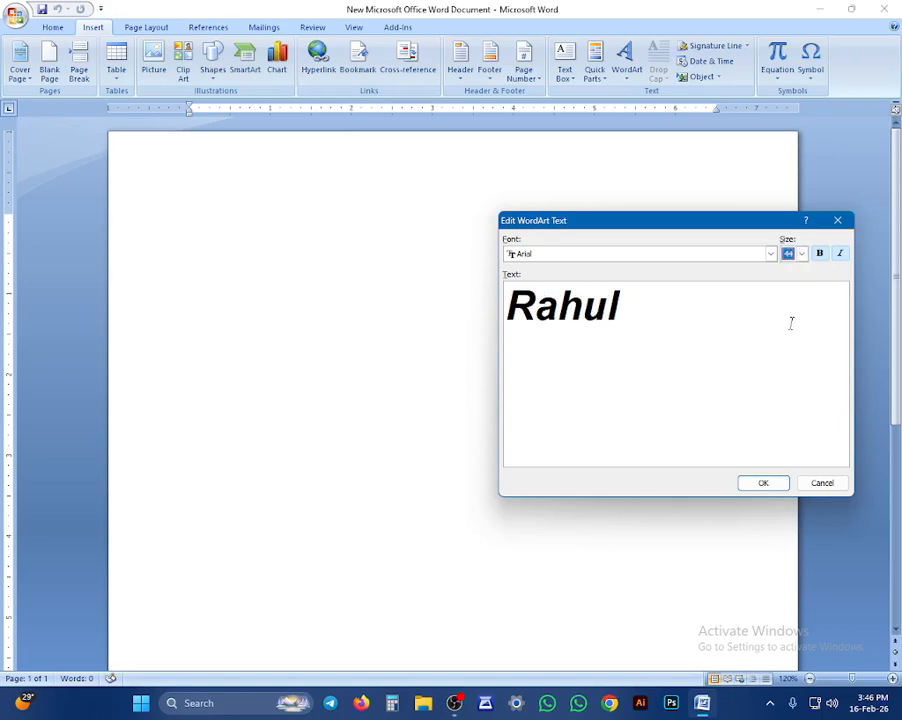
left_click(758, 484)
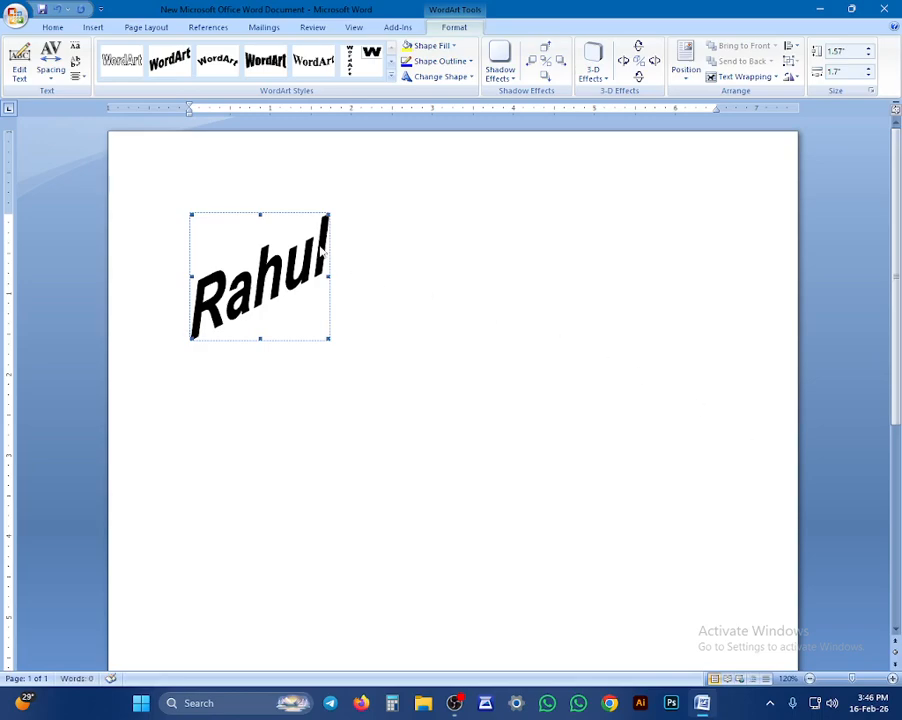
left_click(381, 285)
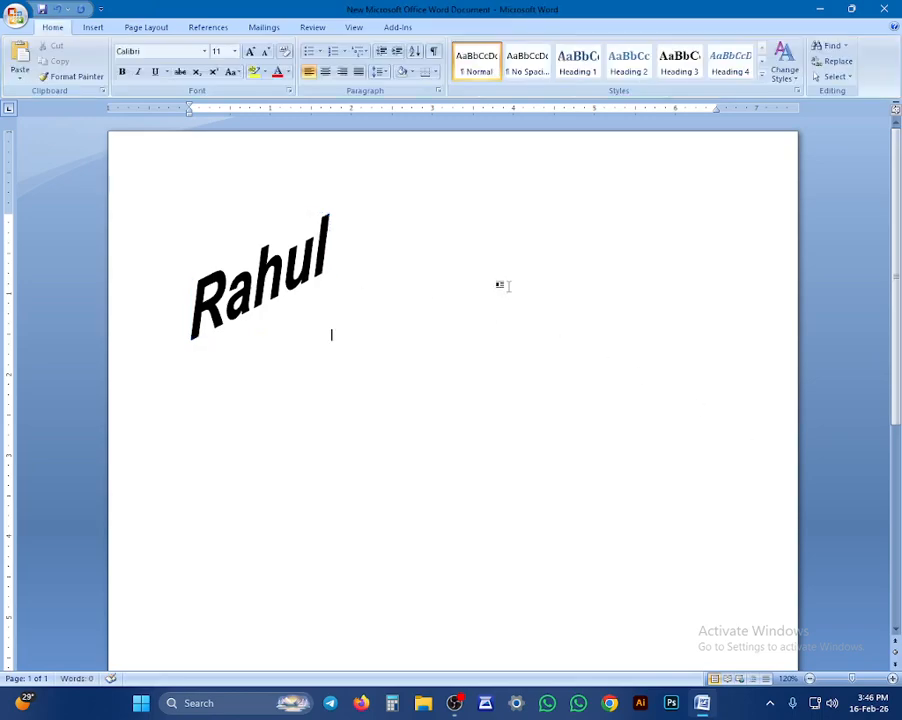
left_click(303, 260)
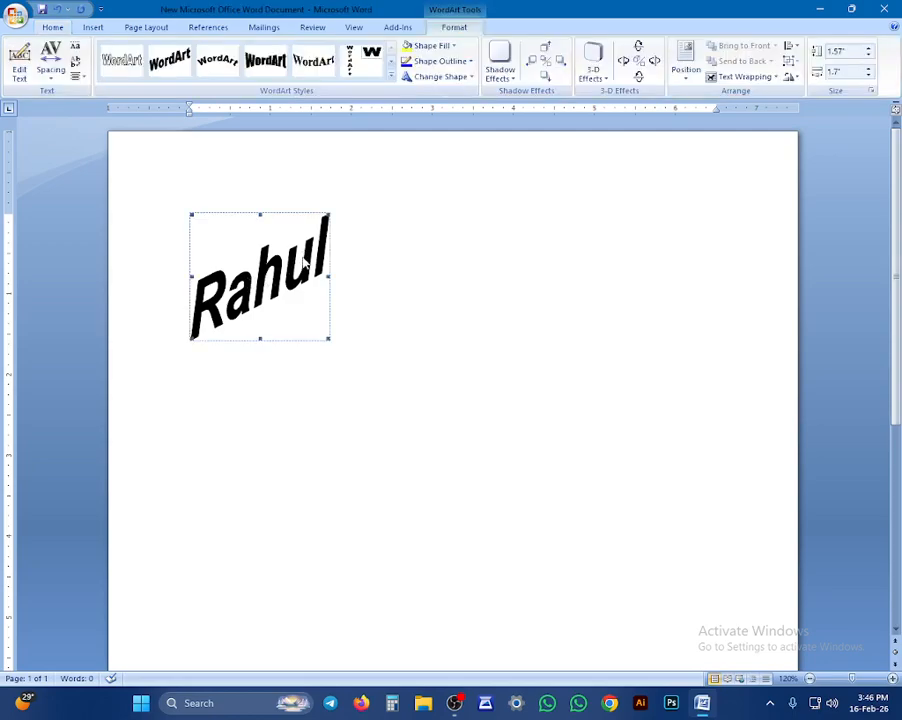
left_click(453, 266)
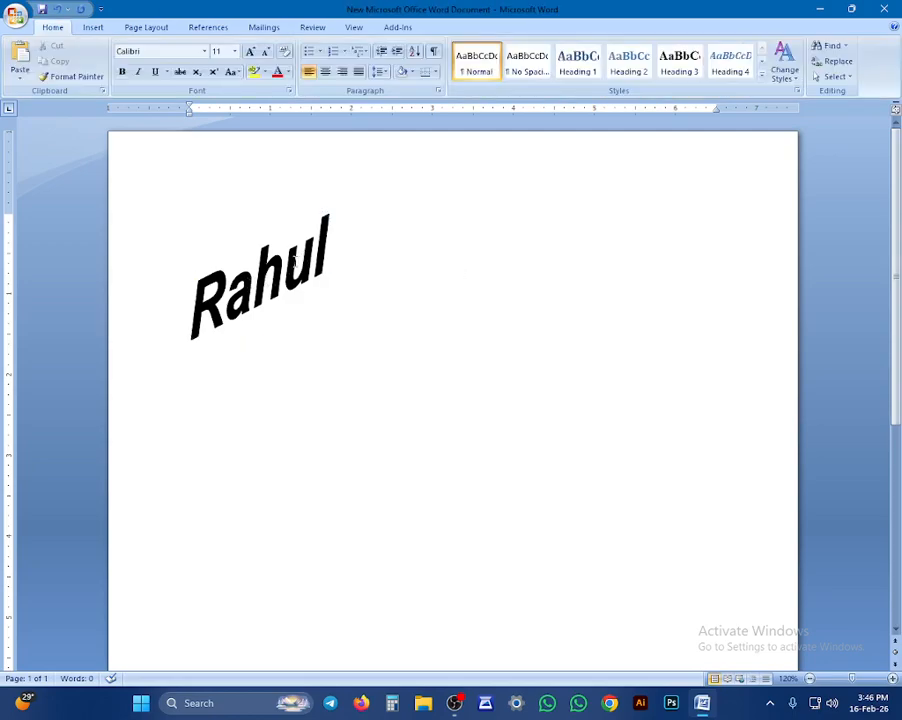
- Replace the text of the existing WordArt with another person's first name
left_click(272, 268)
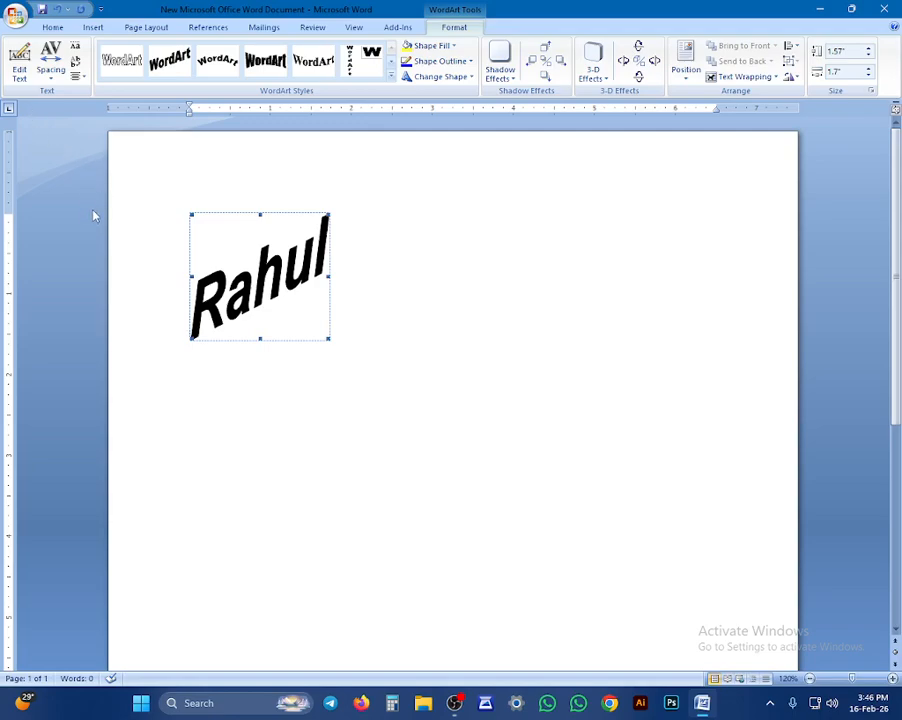
left_click(18, 67)
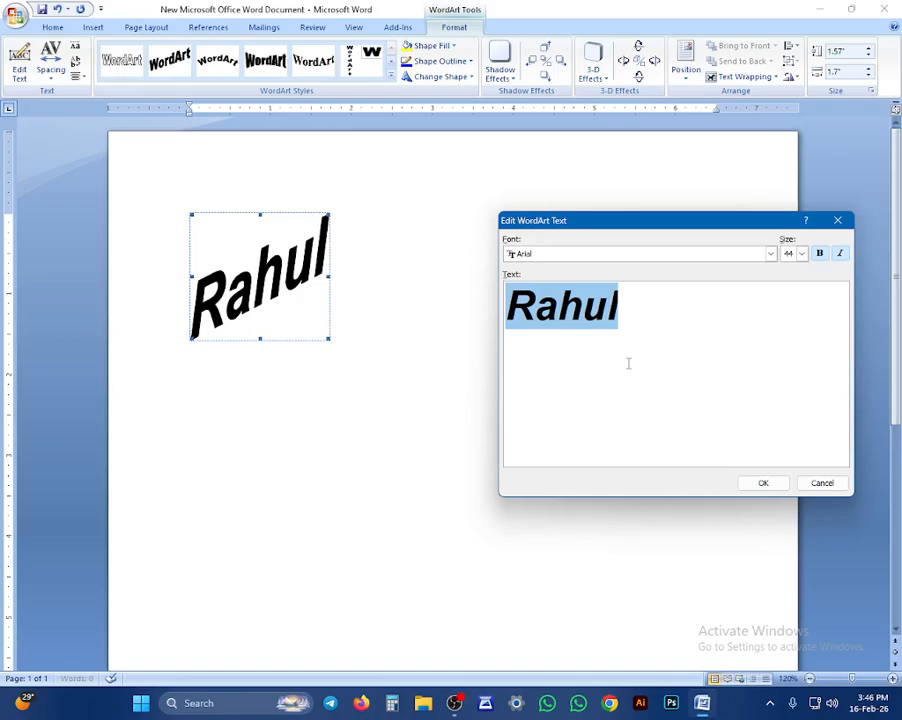
type("Pr")
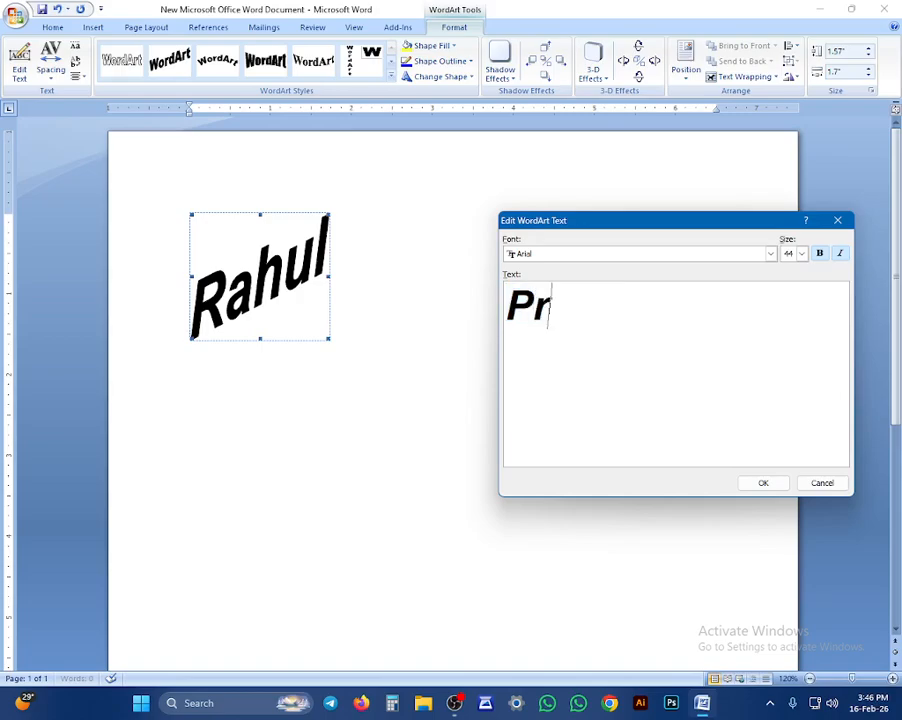
type("ioto")
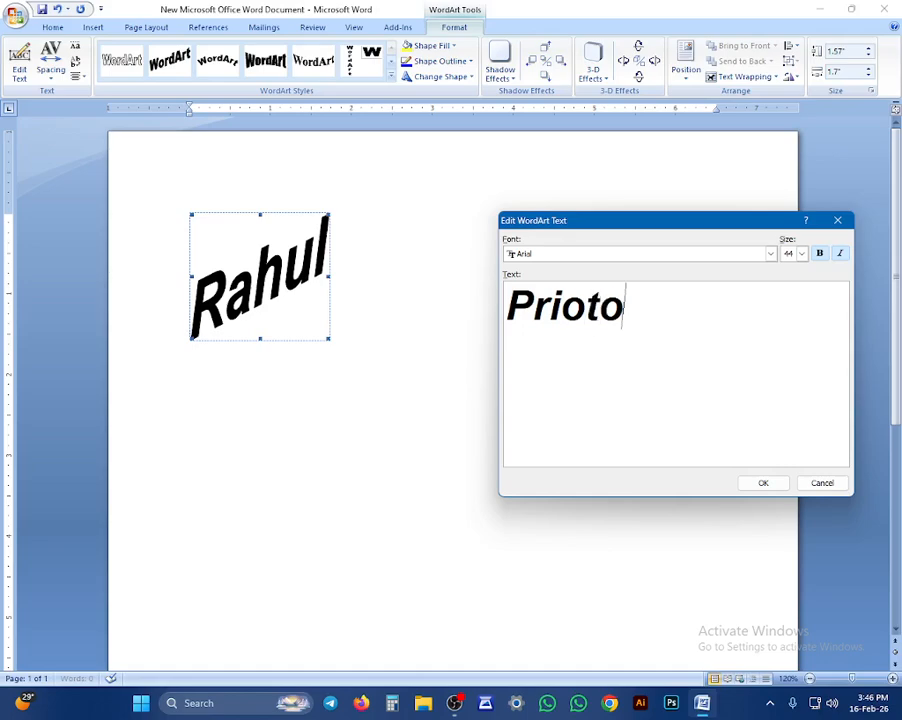
type("m")
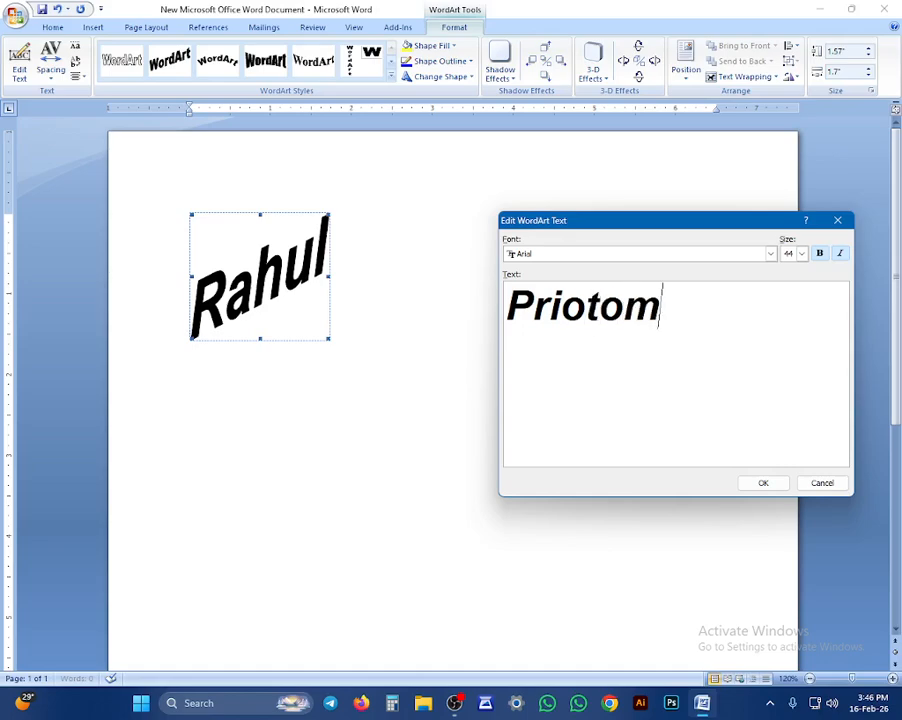
left_click(585, 305)
key("BackSpace")
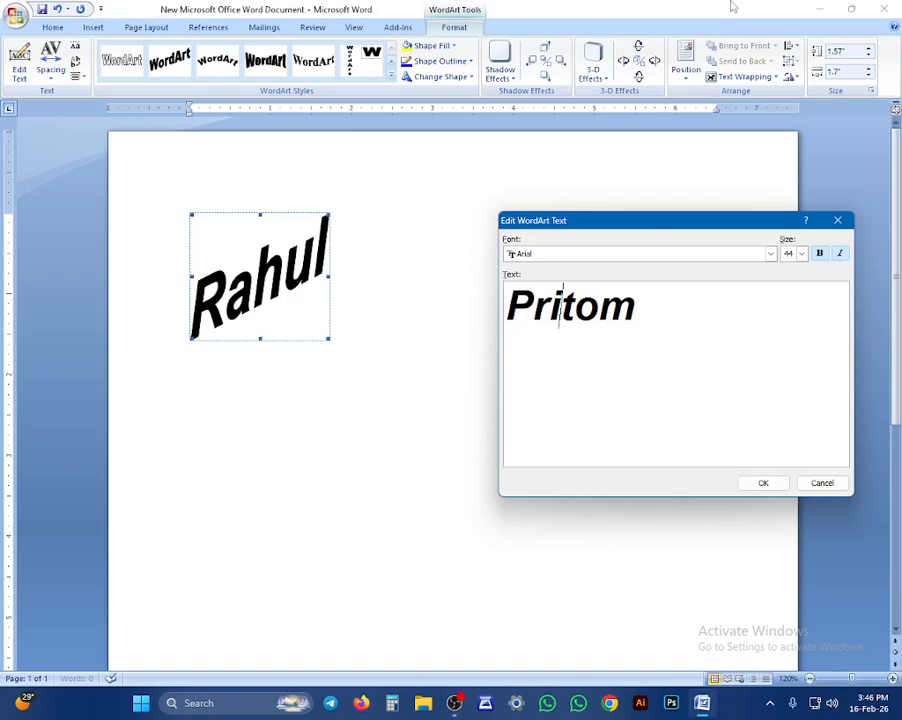
left_click(765, 484)
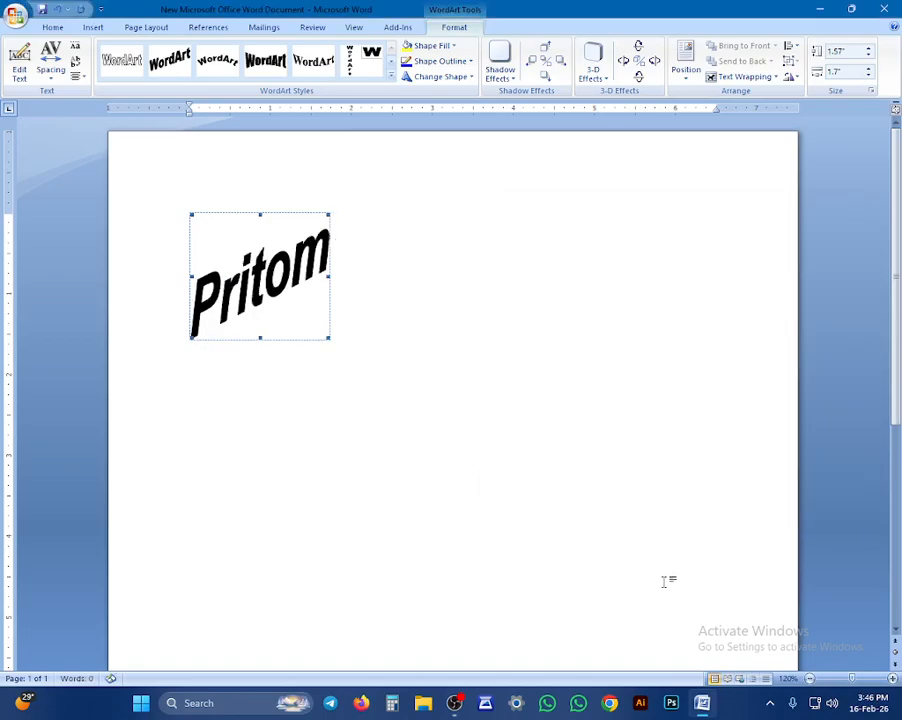
left_click(455, 703)
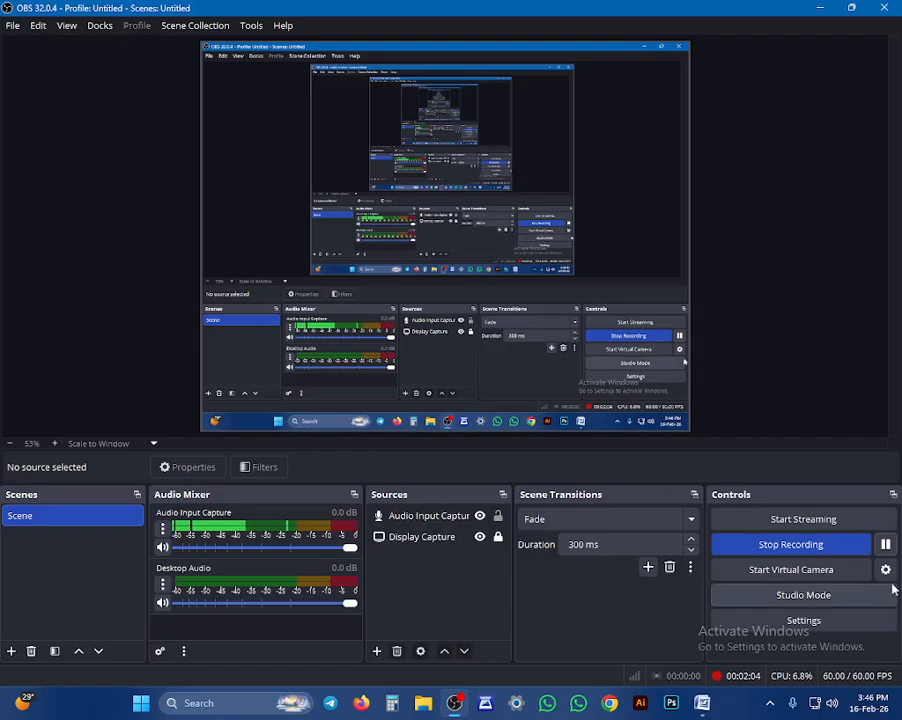
left_click(885, 546)
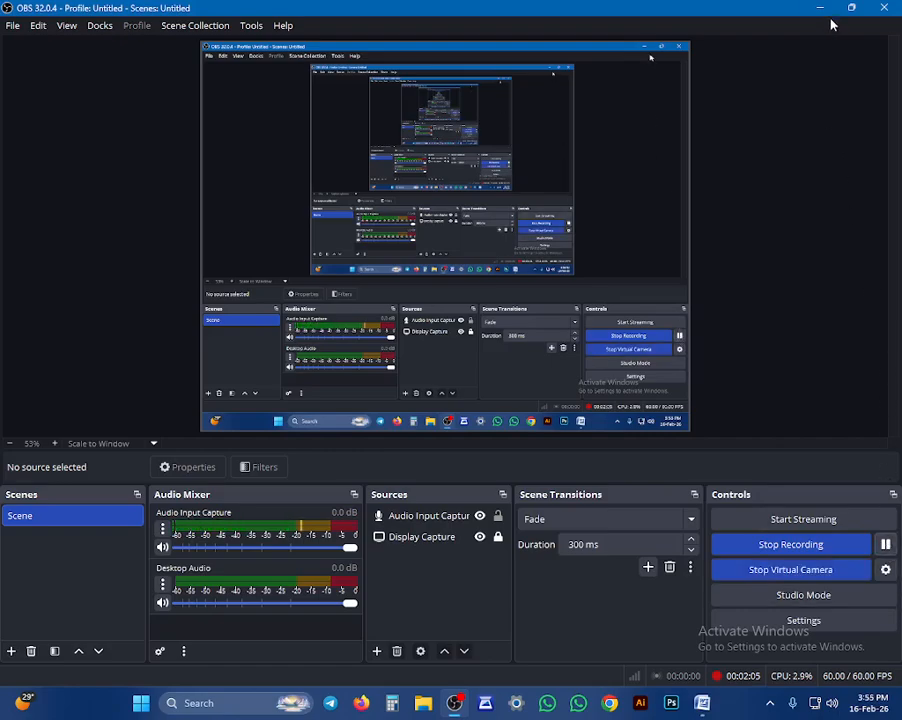
left_click(820, 7)
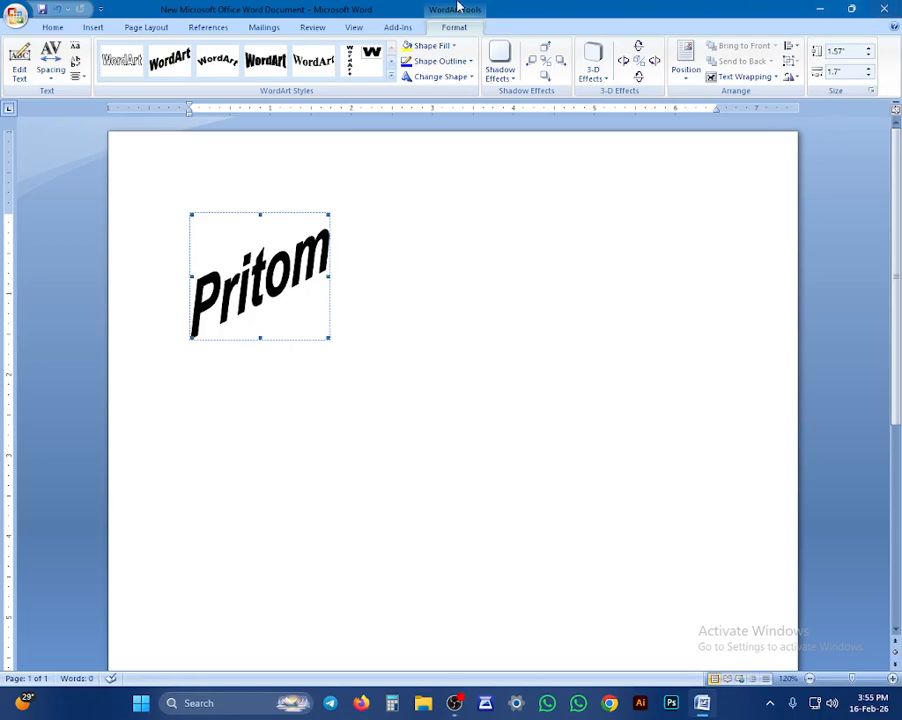
- Restyle the WordArt by trying a black preset and then applying the rainbow-coloured preset with a slanted shadow
left_click(313, 60)
left_click(271, 75)
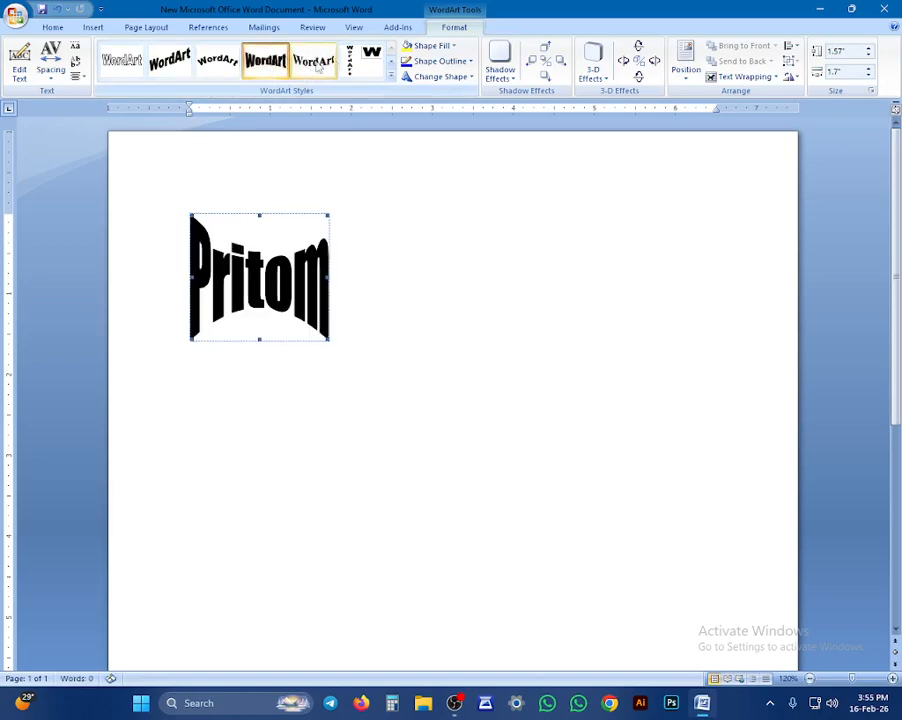
left_click(390, 78)
left_click(266, 145)
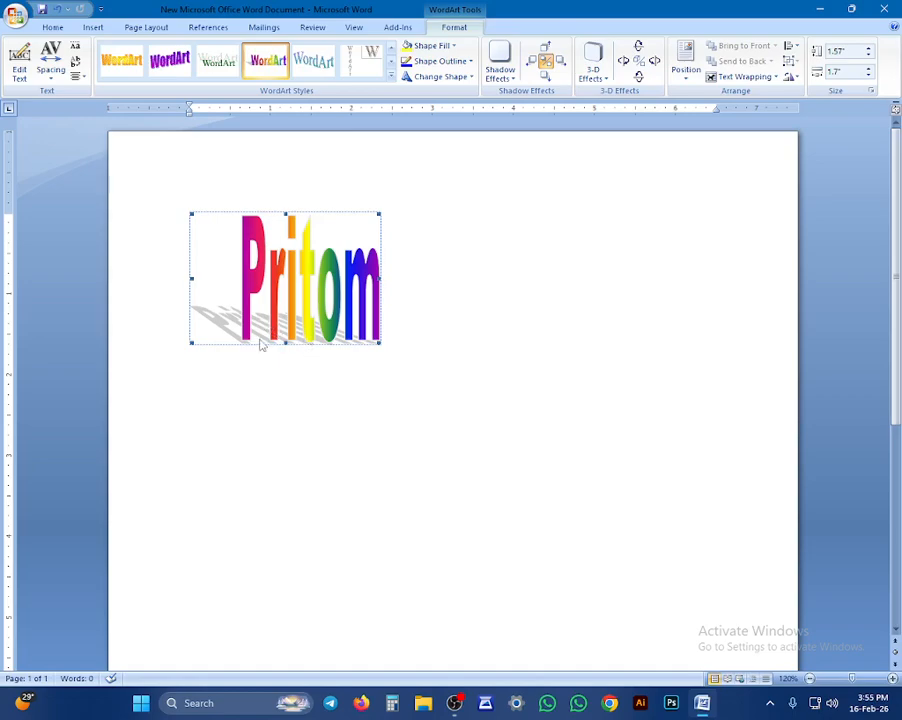
- Apply the solid black preset with inward-curving edges and enlarge the WordArt to about 4.36" high by 5.97" wide
left_click(391, 77)
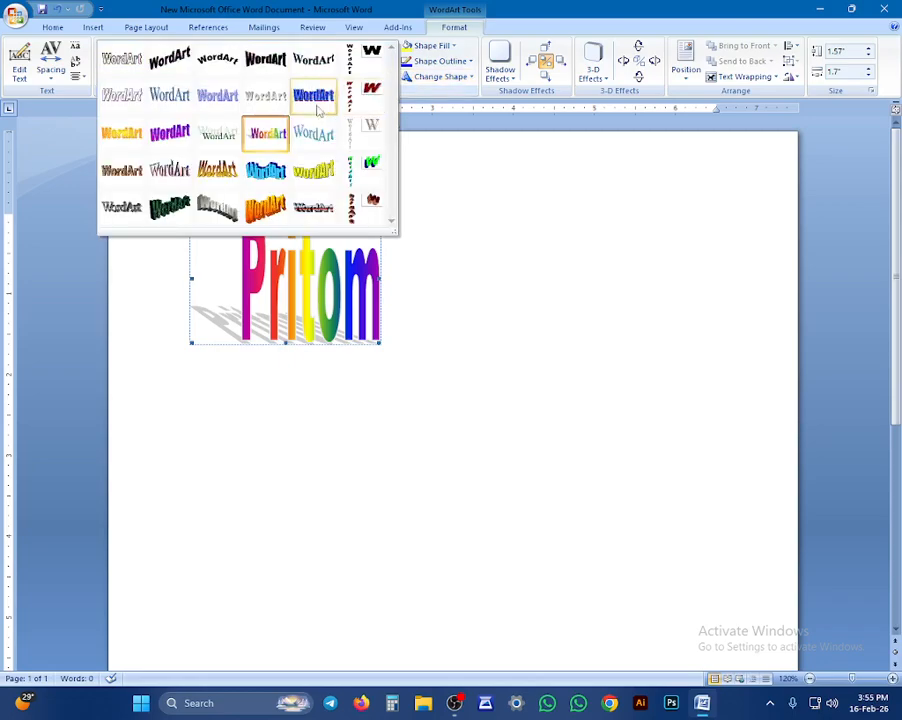
left_click(265, 59)
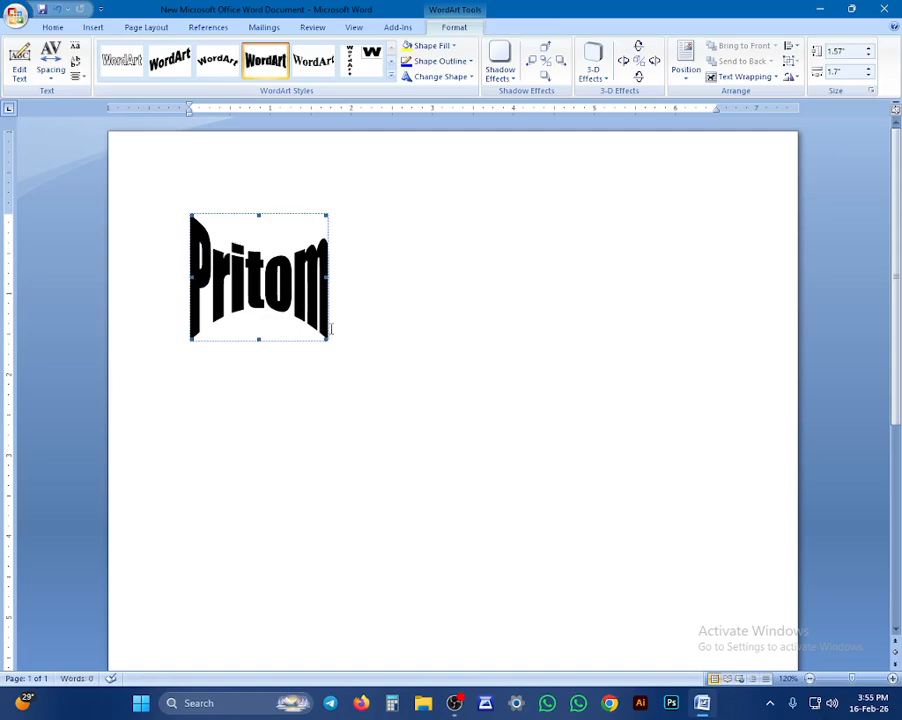
left_click_drag(328, 342, 598, 436)
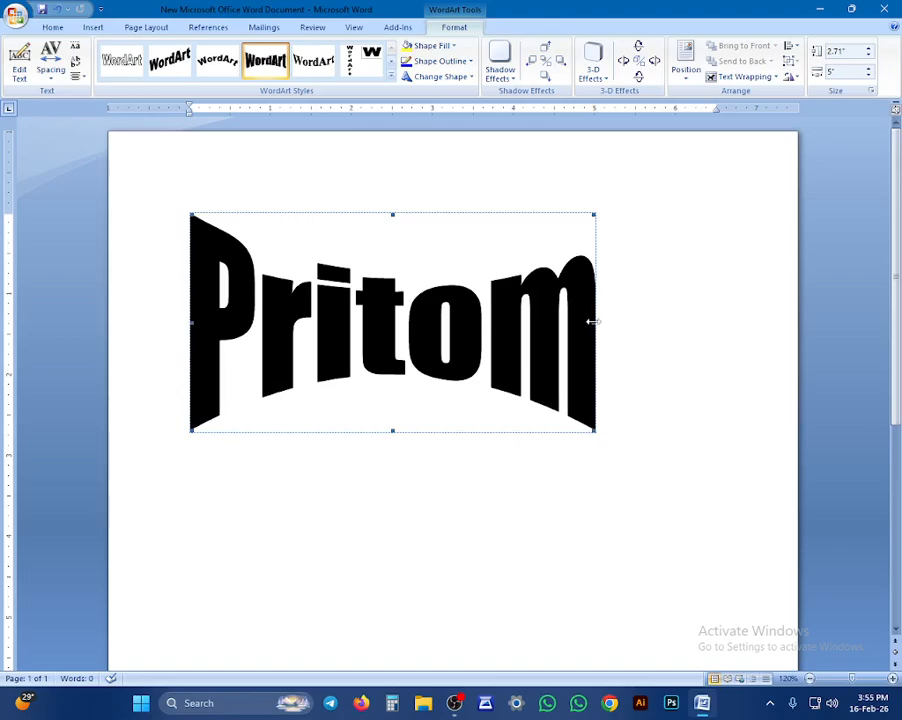
left_click_drag(592, 321, 673, 330)
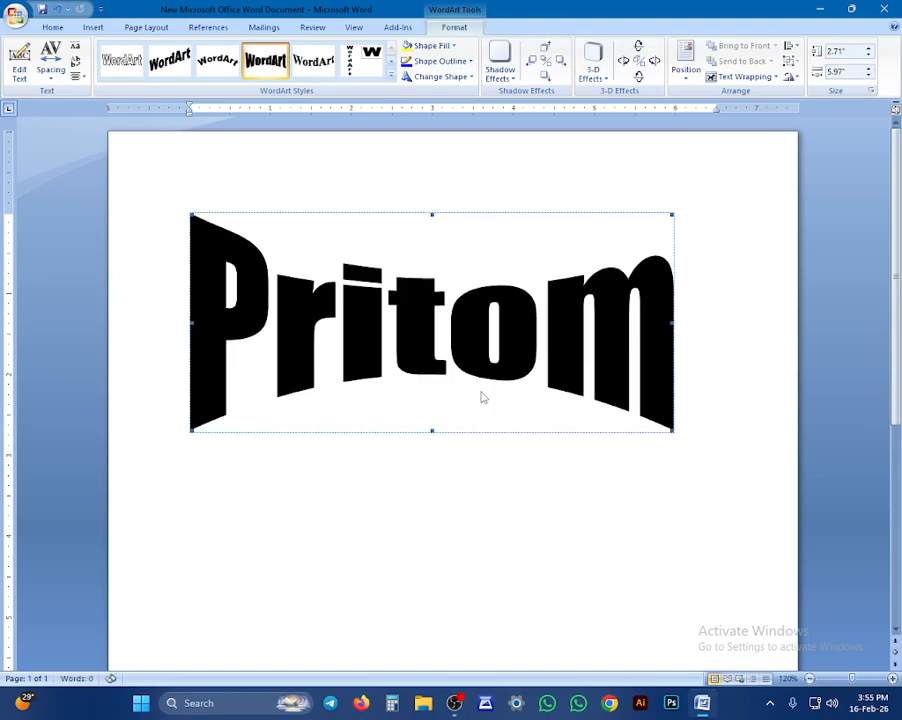
left_click_drag(438, 430, 437, 494)
left_click(440, 393)
left_click_drag(431, 430, 421, 564)
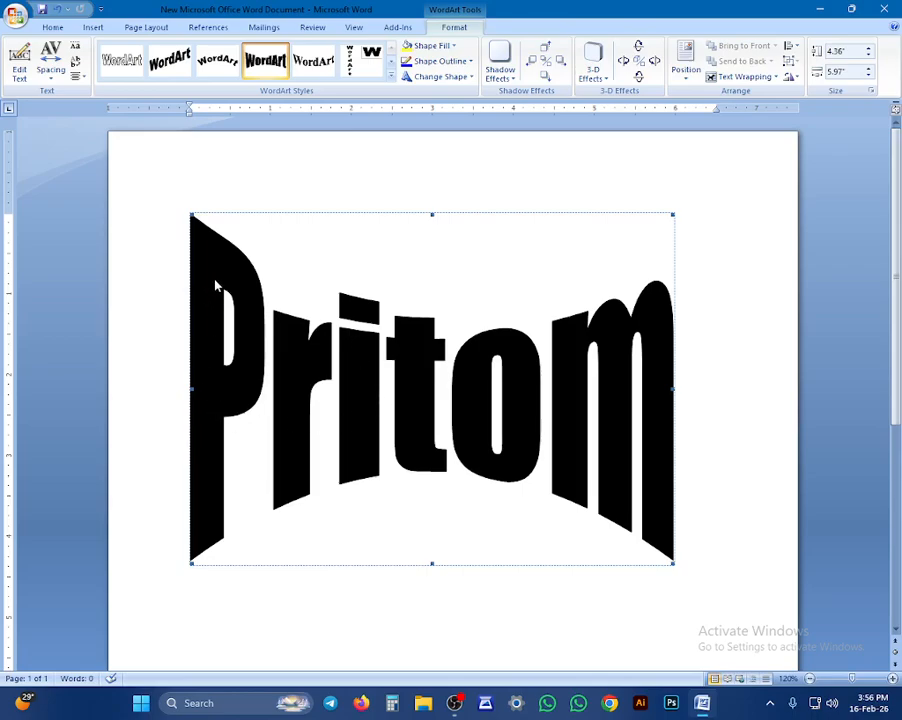
- Fill the WordArt with a medium blue theme colour and replace it with a dark purple theme colour
left_click(449, 47)
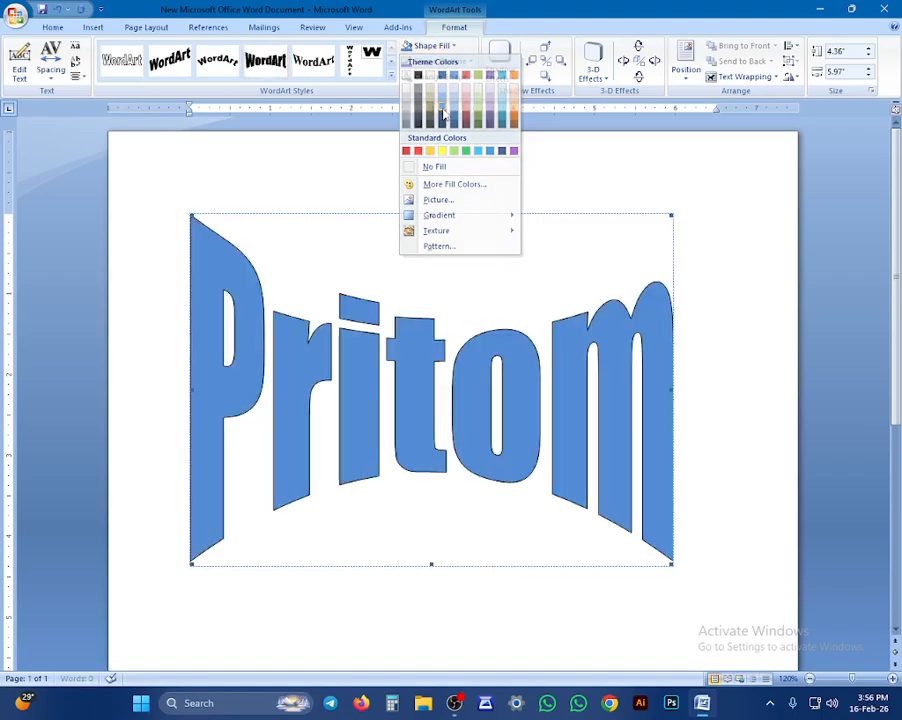
left_click(443, 108)
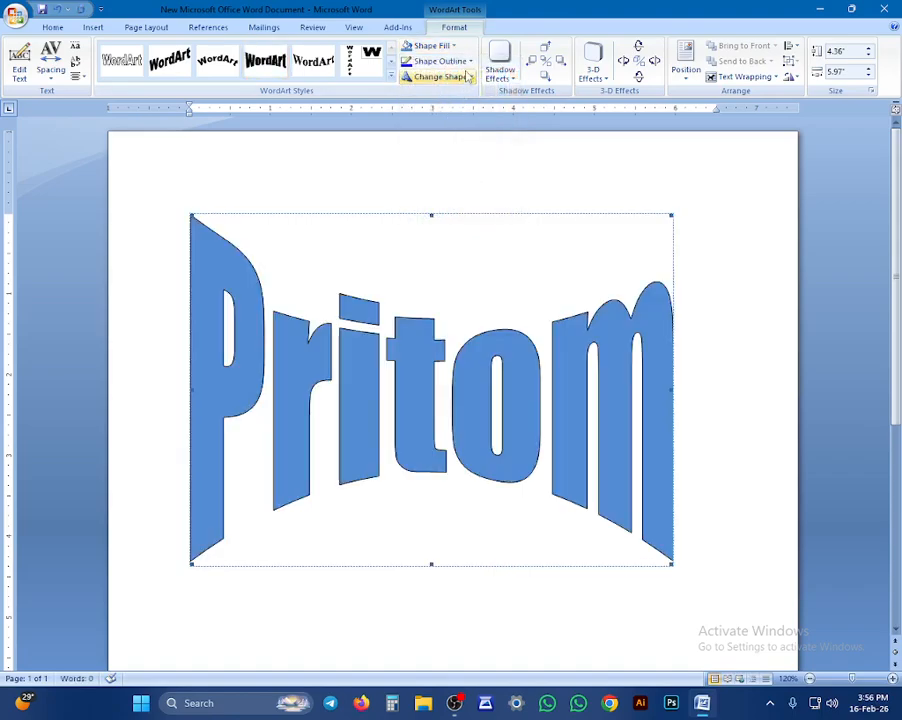
left_click(438, 46)
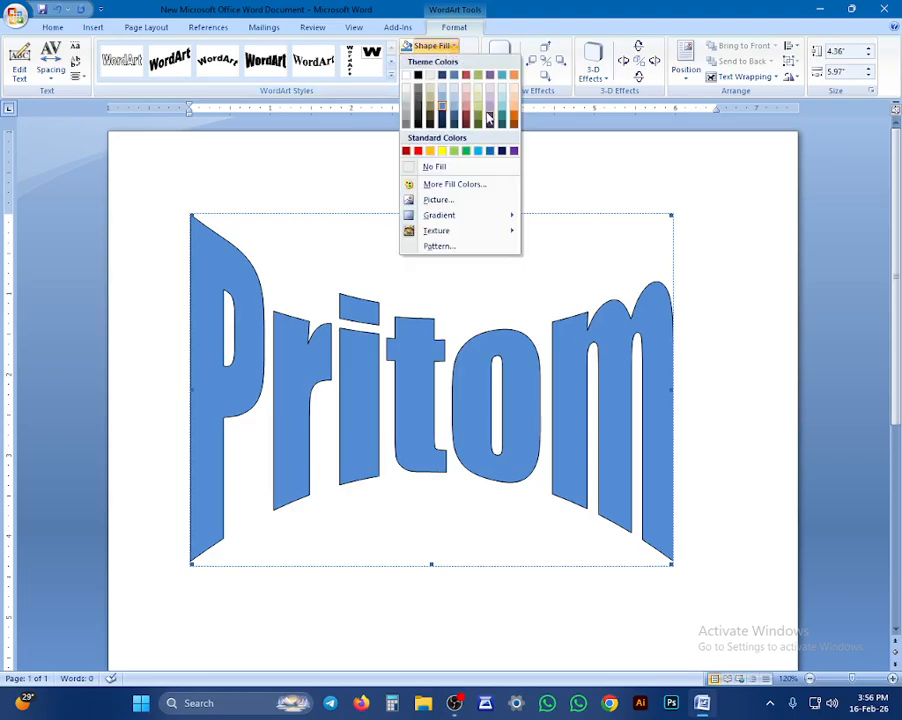
left_click(487, 115)
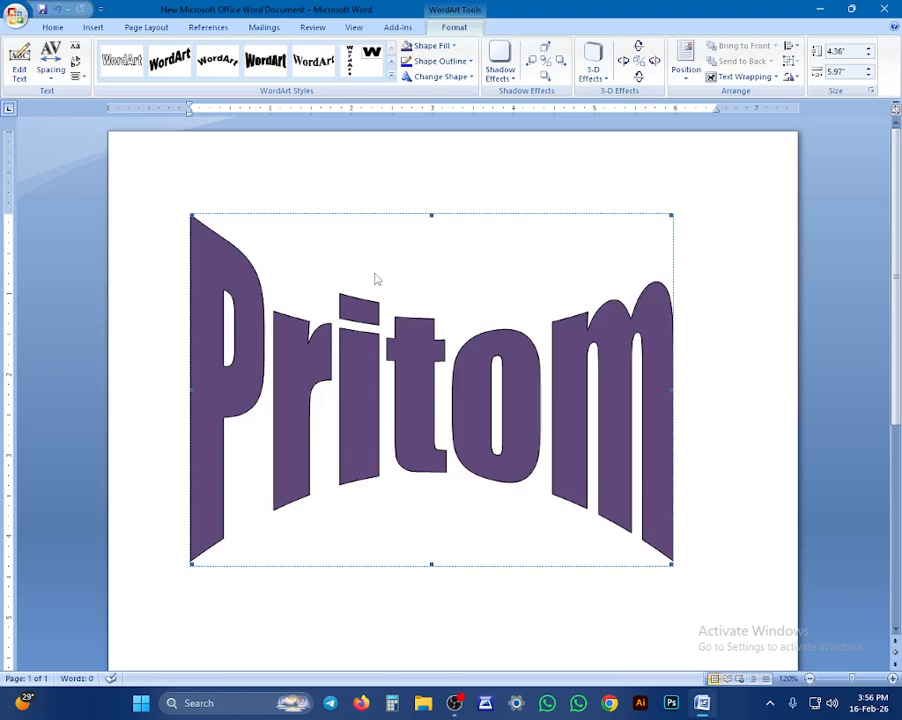
left_click(453, 48)
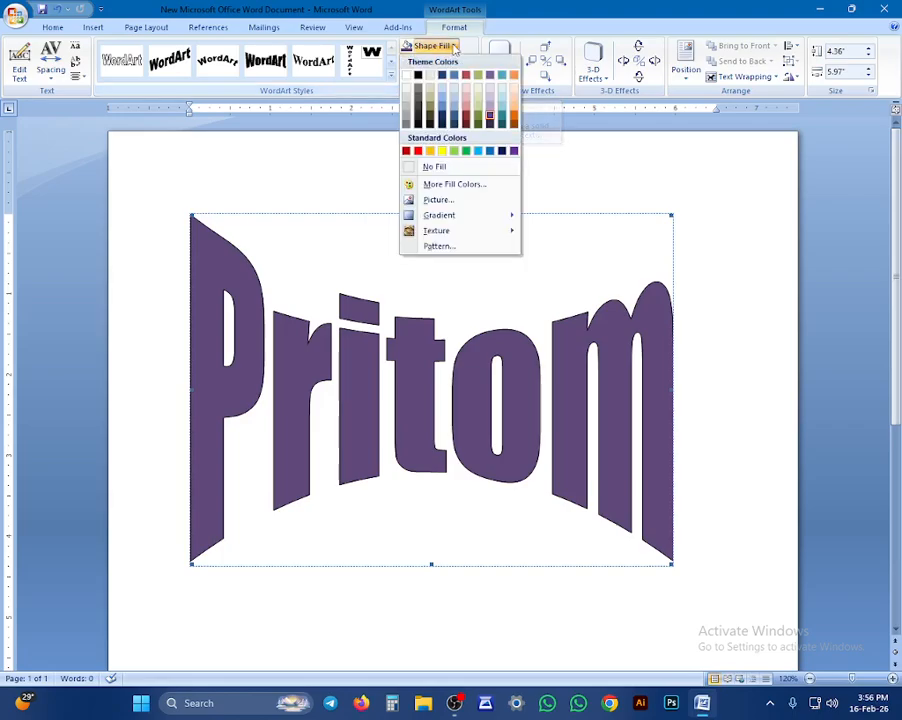
left_click(435, 200)
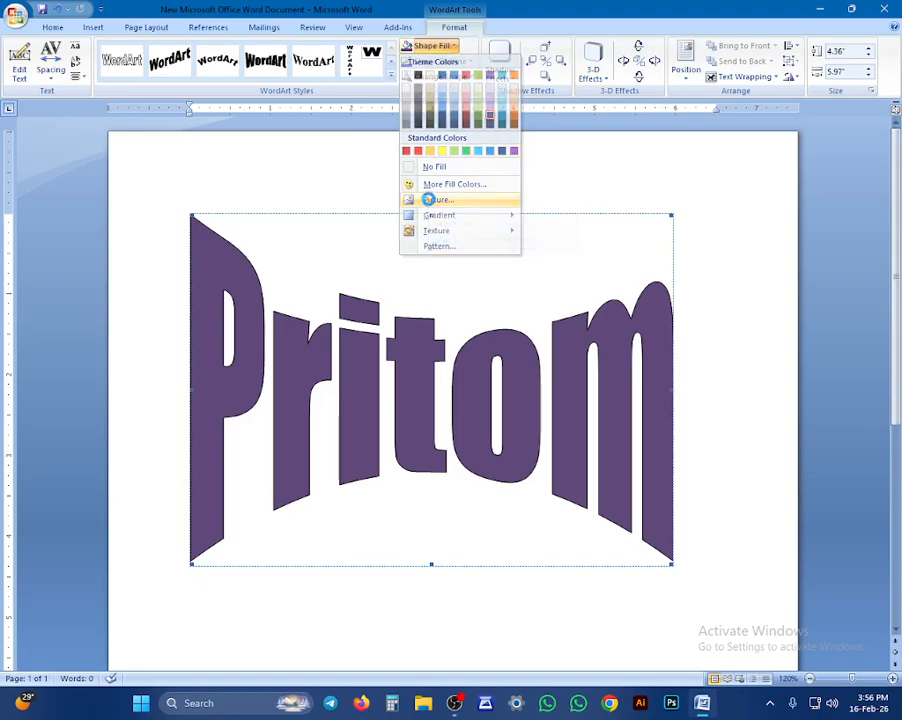
left_click(216, 166)
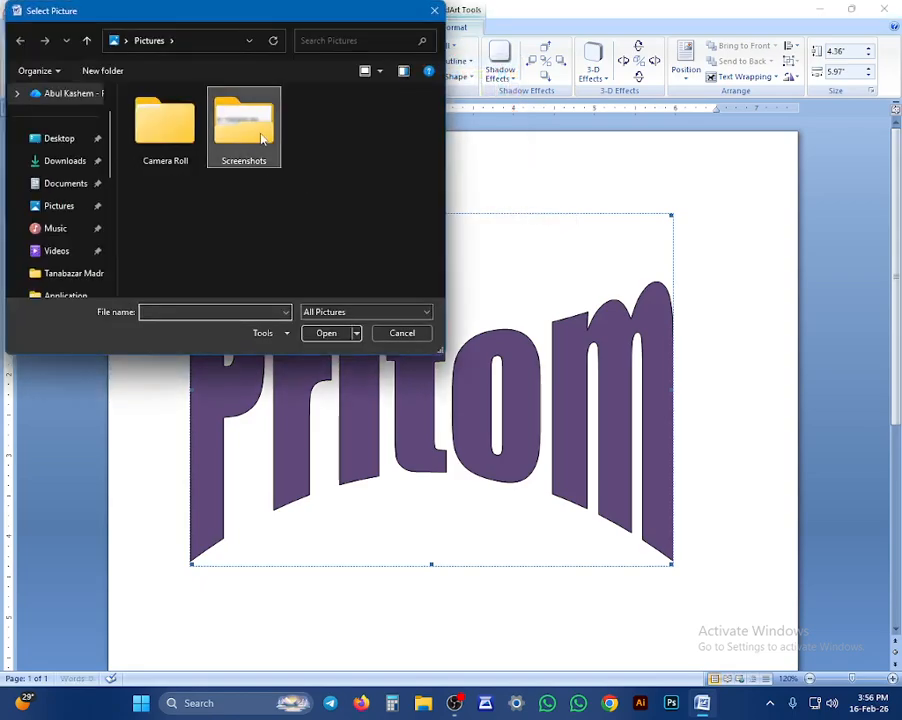
double_click(216, 166)
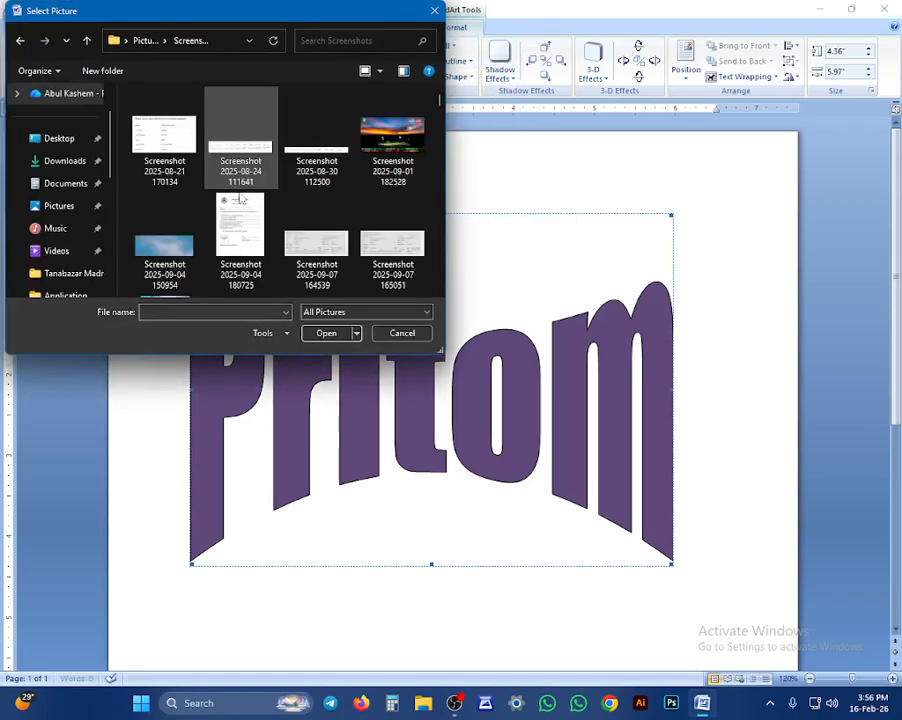
left_click(377, 148)
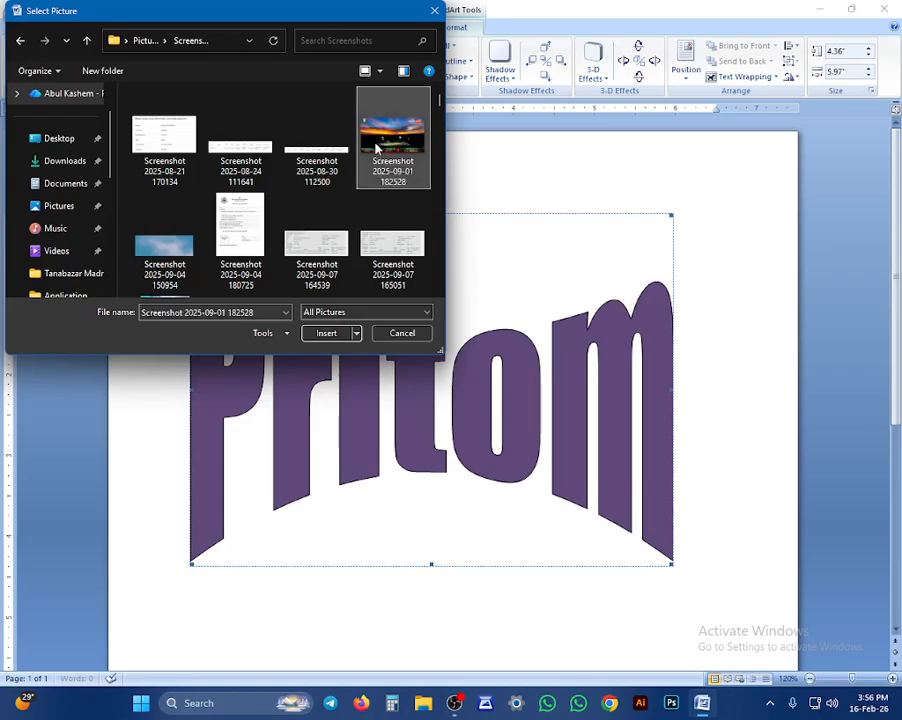
left_click(322, 332)
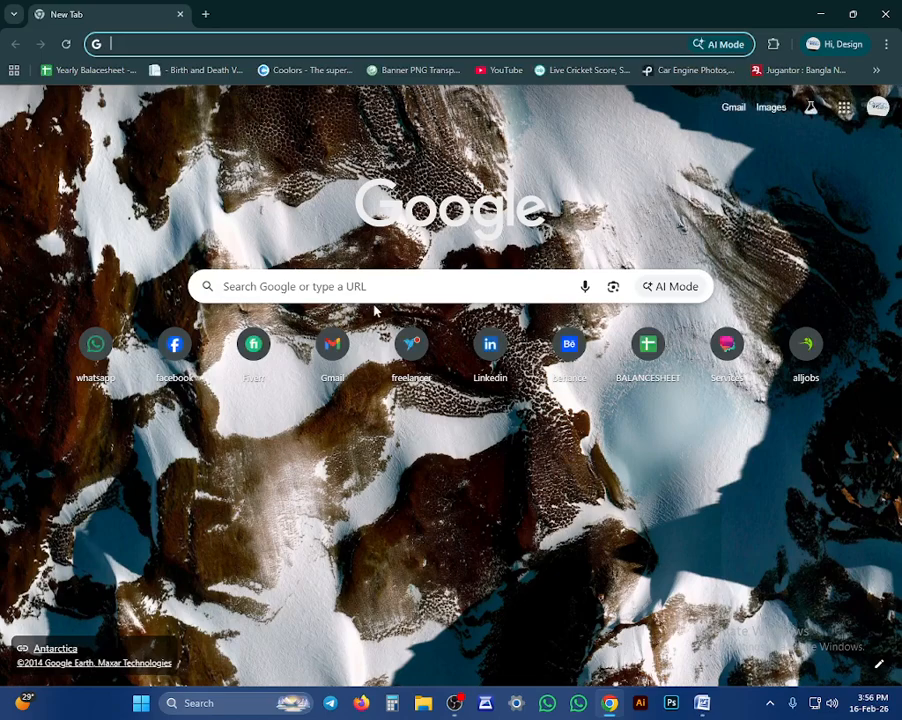
- Switch to Chrome and search Google Images for "picture"
type("ban")
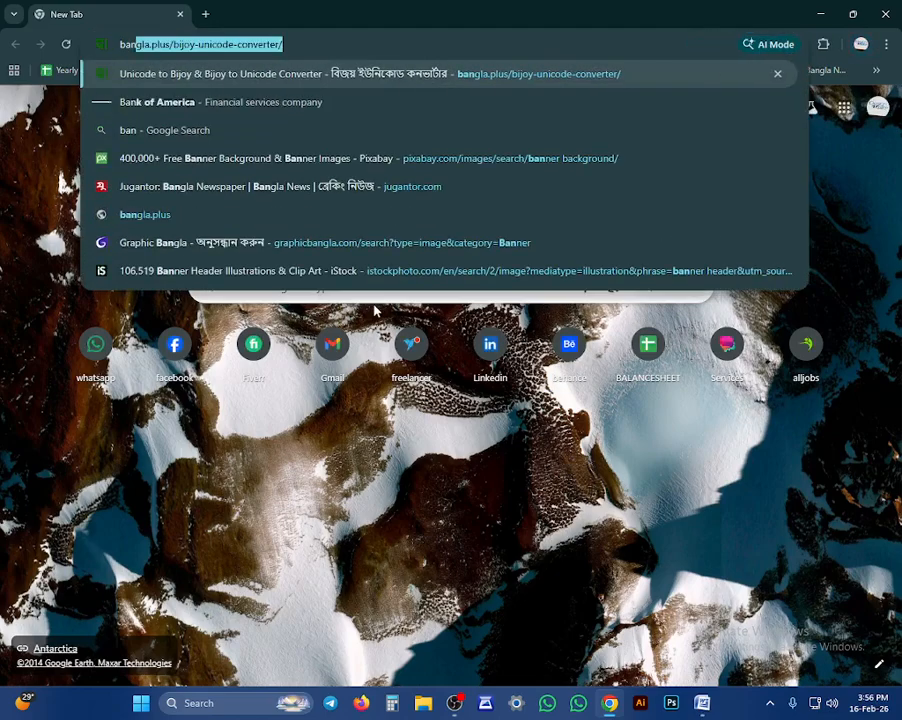
key("ctrl+a")
type("pic")
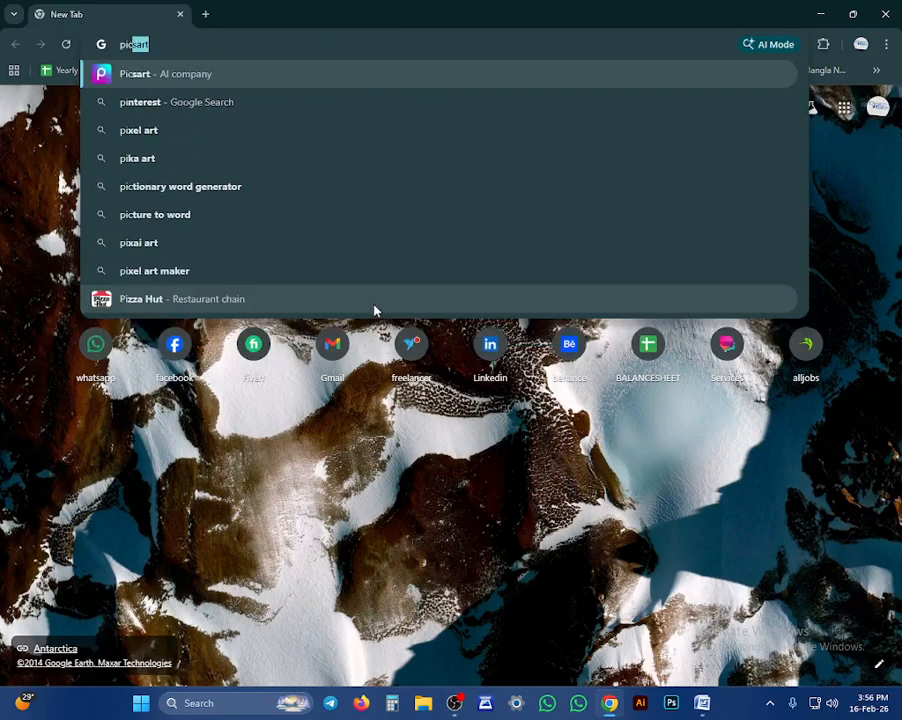
type("tur")
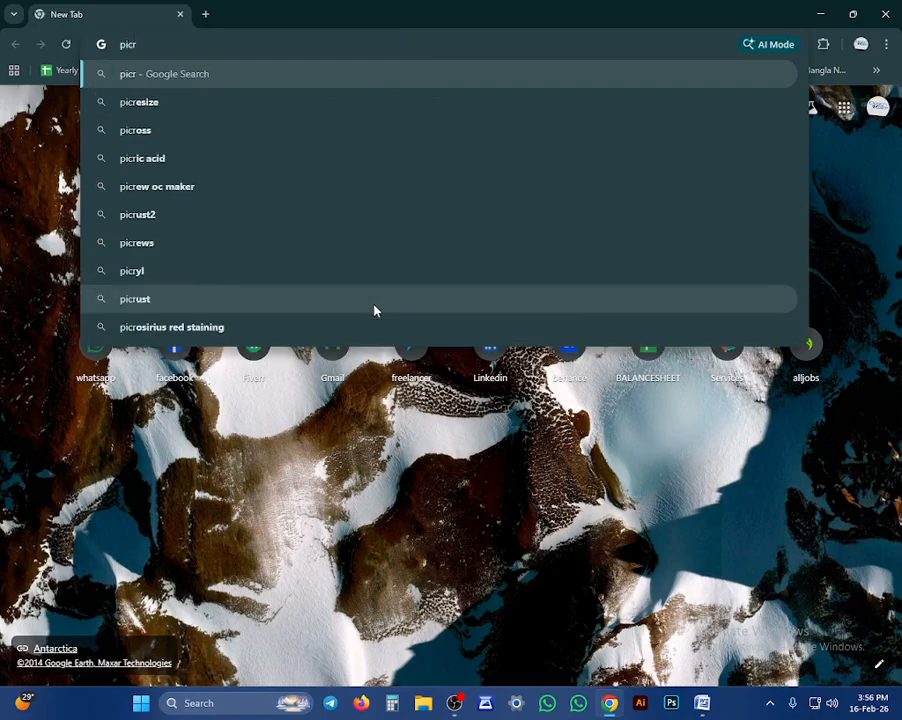
key("BackSpace")
type("ture")
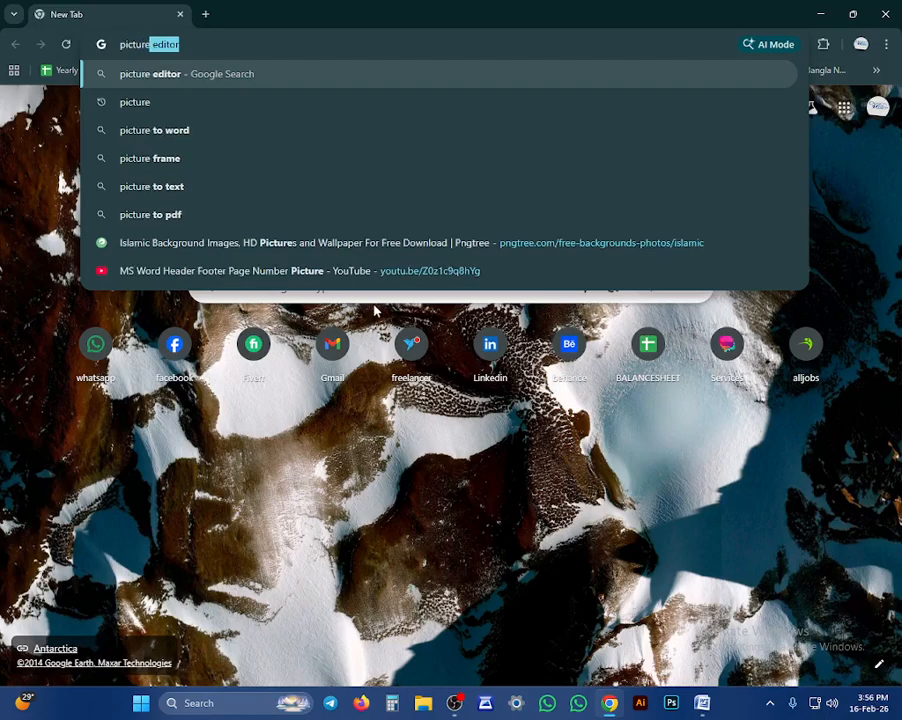
key("BackSpace")
key("Return")
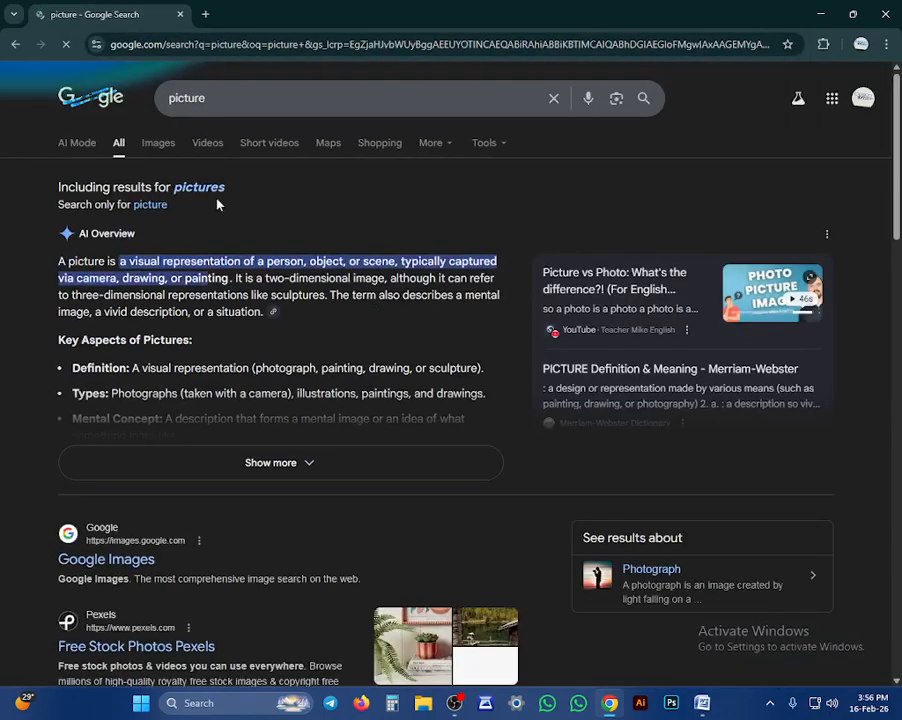
left_click(159, 142)
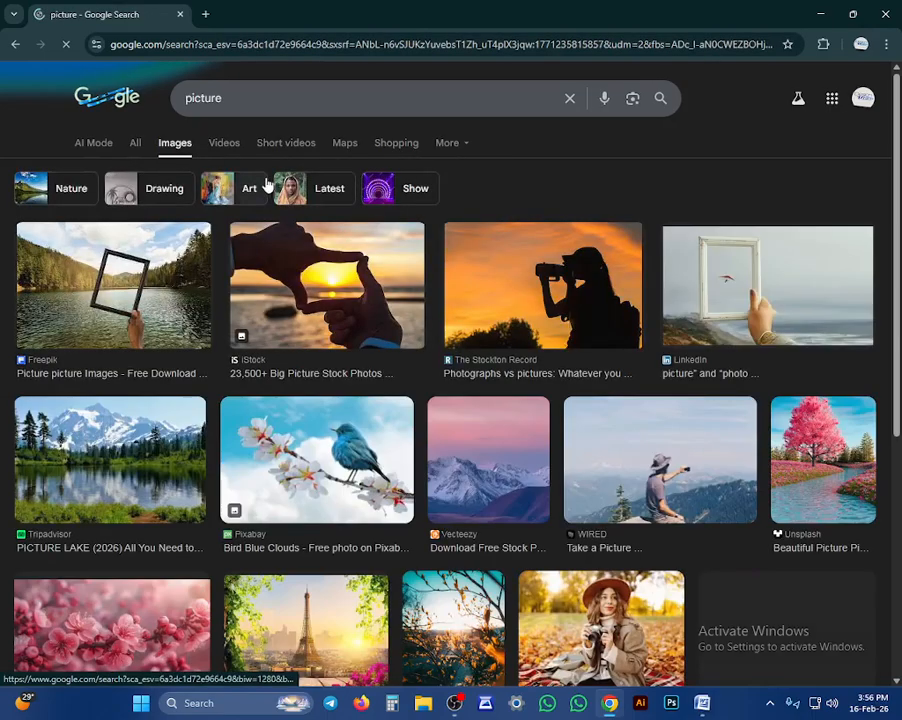
- Save the Vecteezy image of a man sitting in front of a full moon to the Desktop as a JPEG
scroll(634, 336, "down", 3)
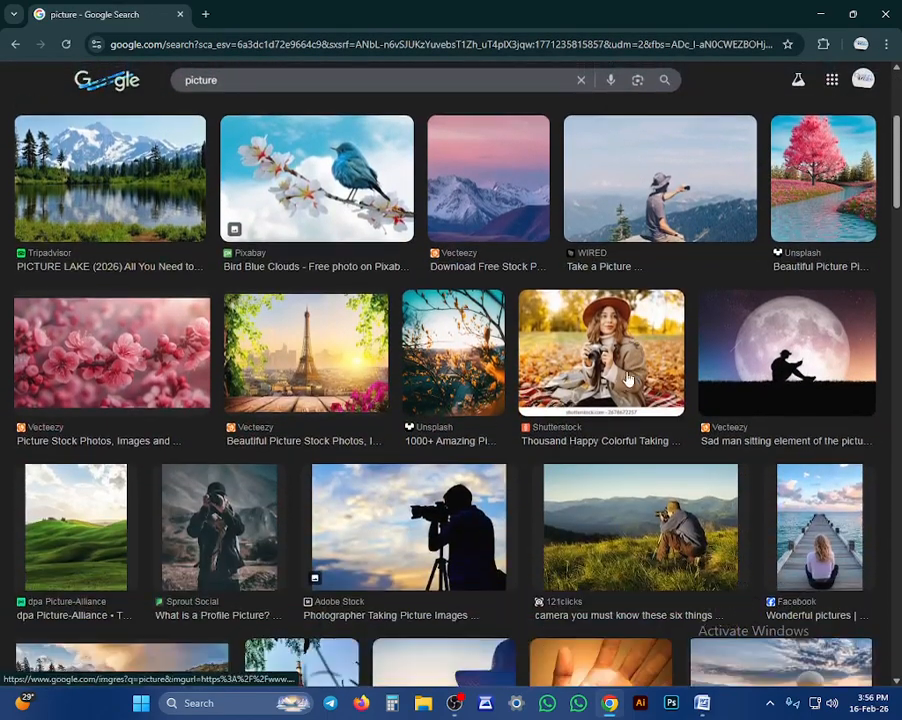
left_click(766, 370)
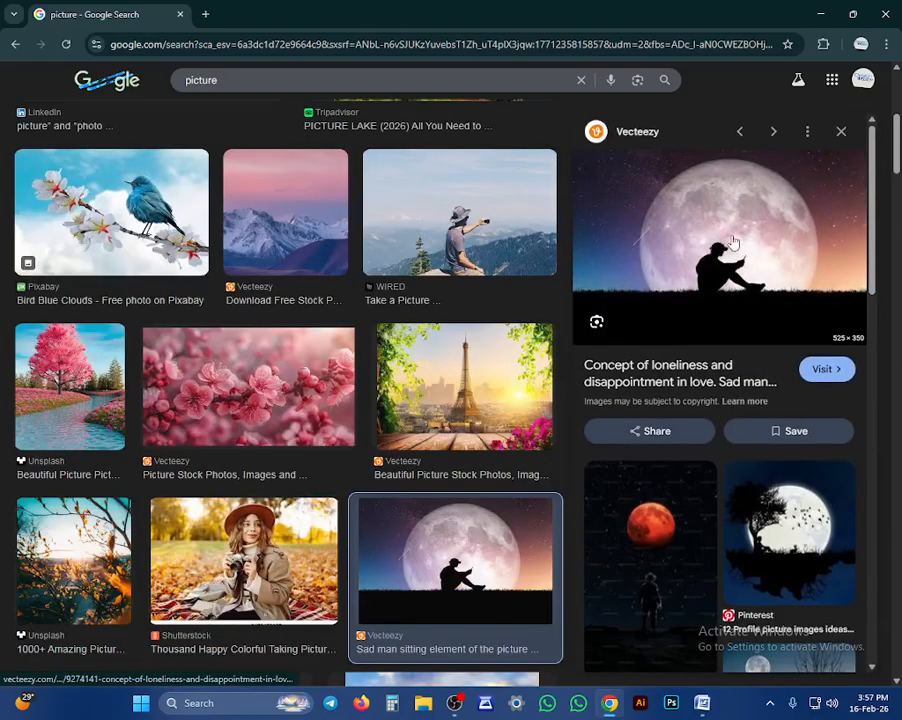
right_click(729, 237)
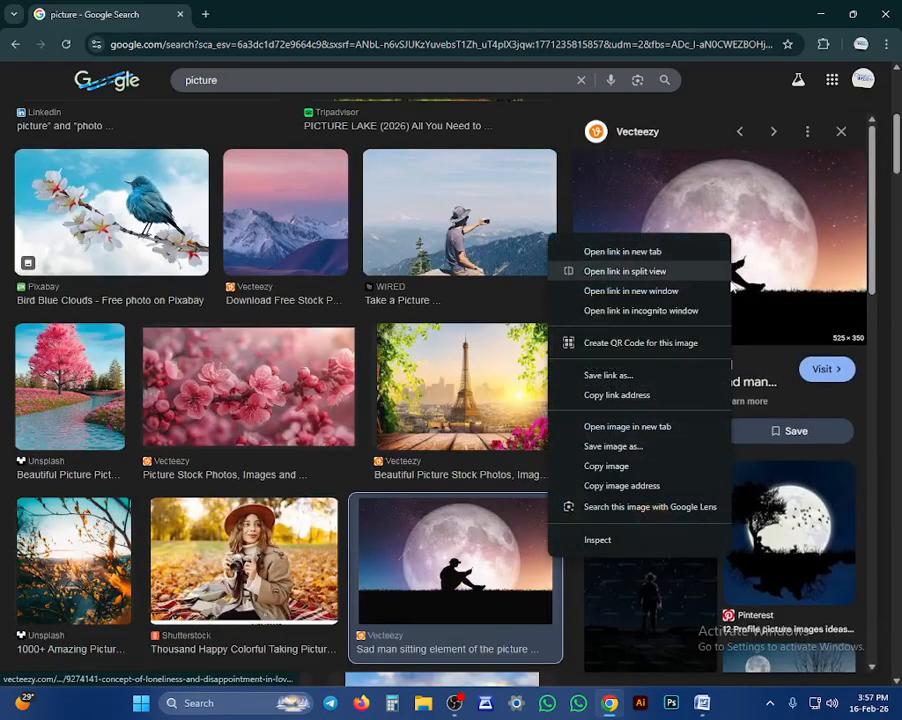
left_click(618, 446)
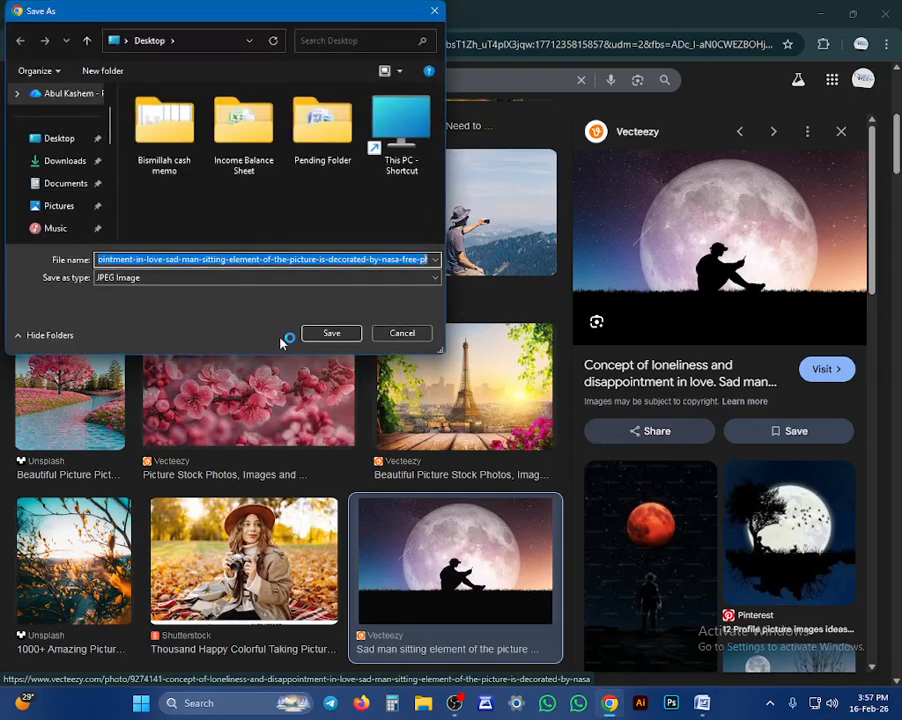
left_click(312, 337)
- Save the related Pinterest image of a tree silhouetted against the moon to the Desktop as a JPEG
scroll(292, 452, "down", 3)
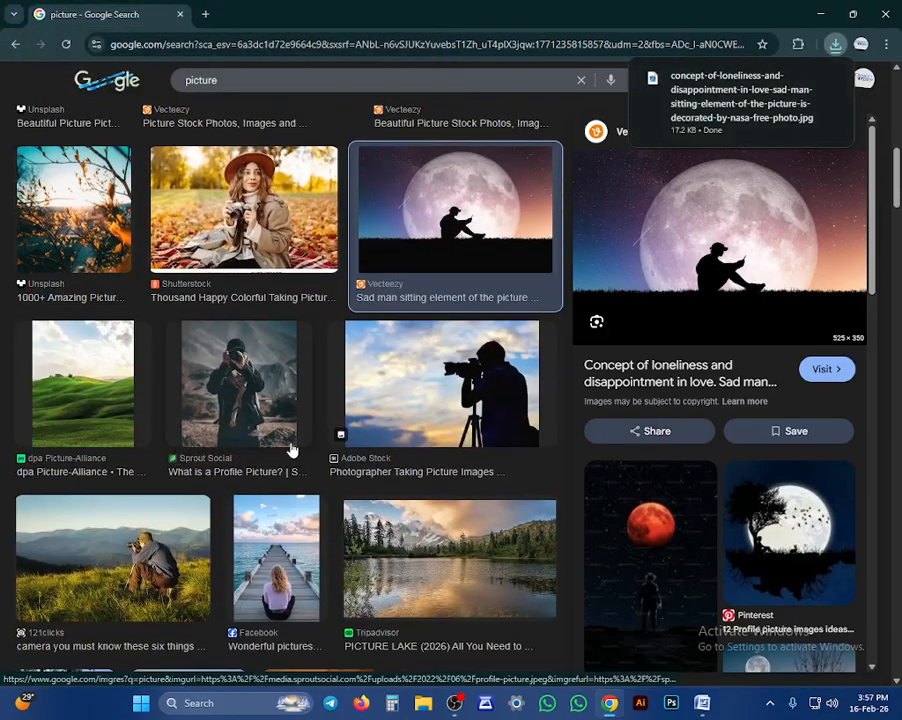
scroll(773, 357, "down", 3)
left_click(773, 357)
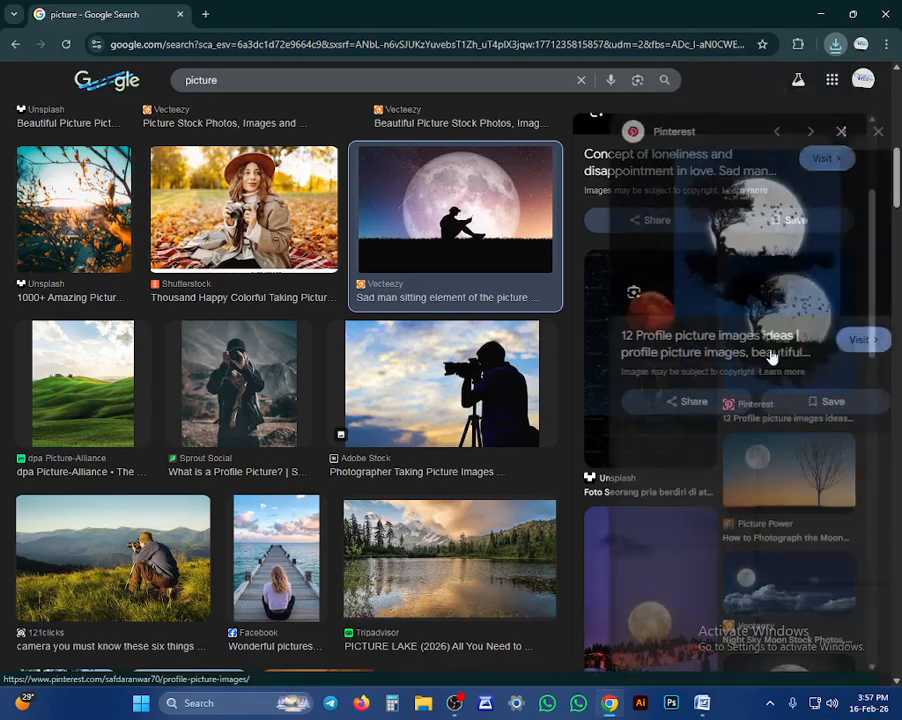
right_click(717, 205)
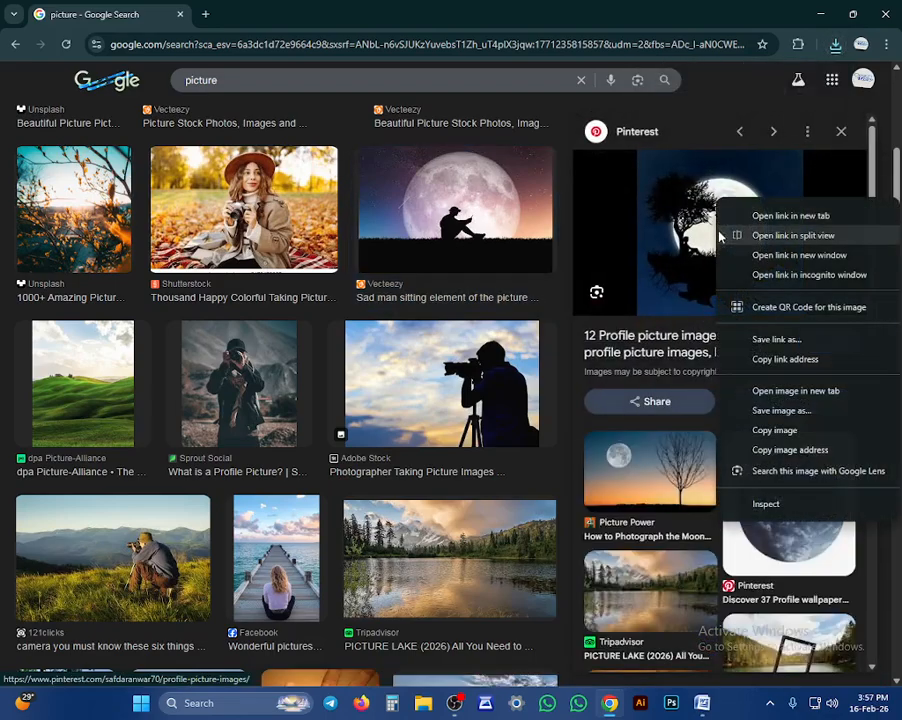
left_click(781, 410)
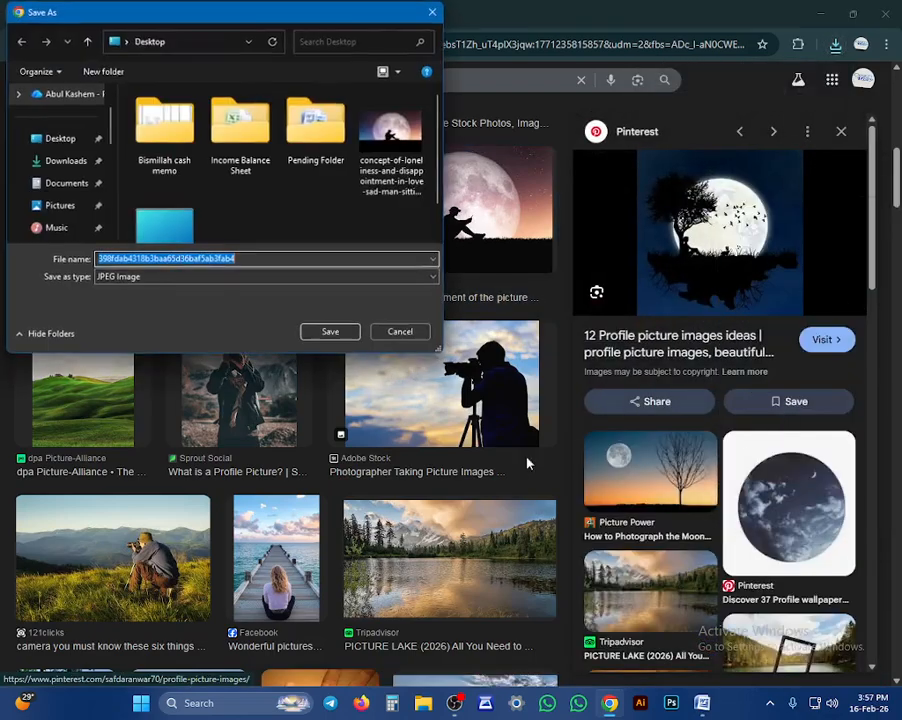
left_click(323, 338)
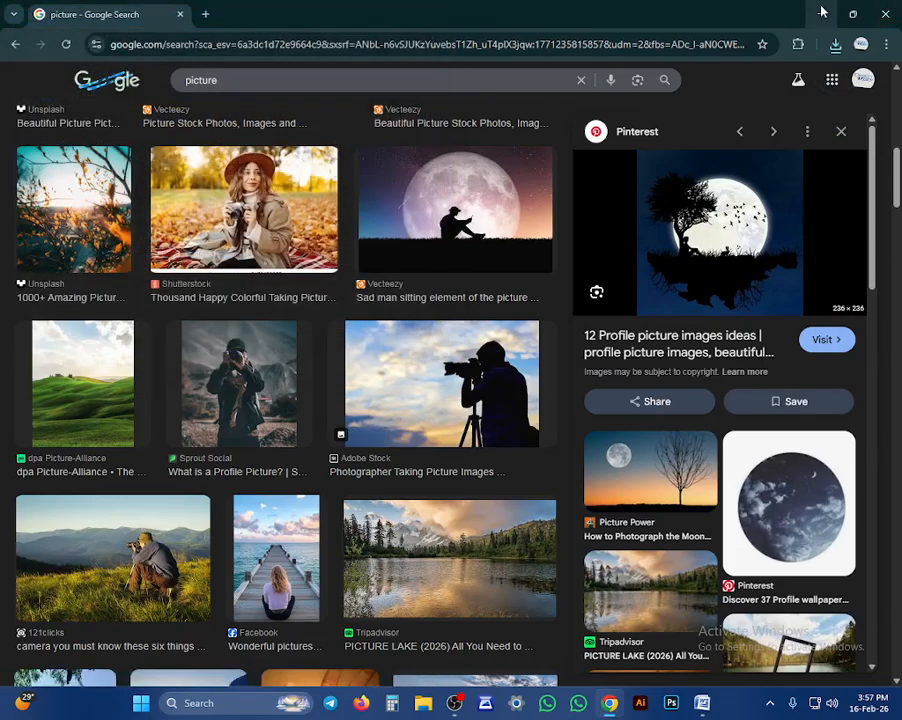
- Return to the Word document and replace the WordArt's picture fill with the medium blue theme colour
left_click(822, 12)
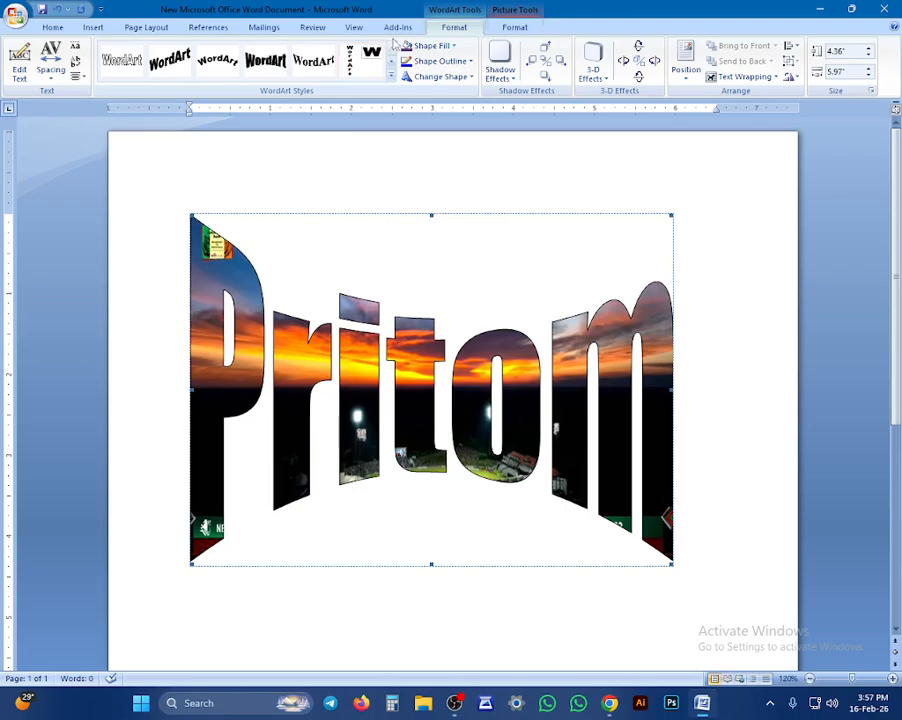
left_click(452, 46)
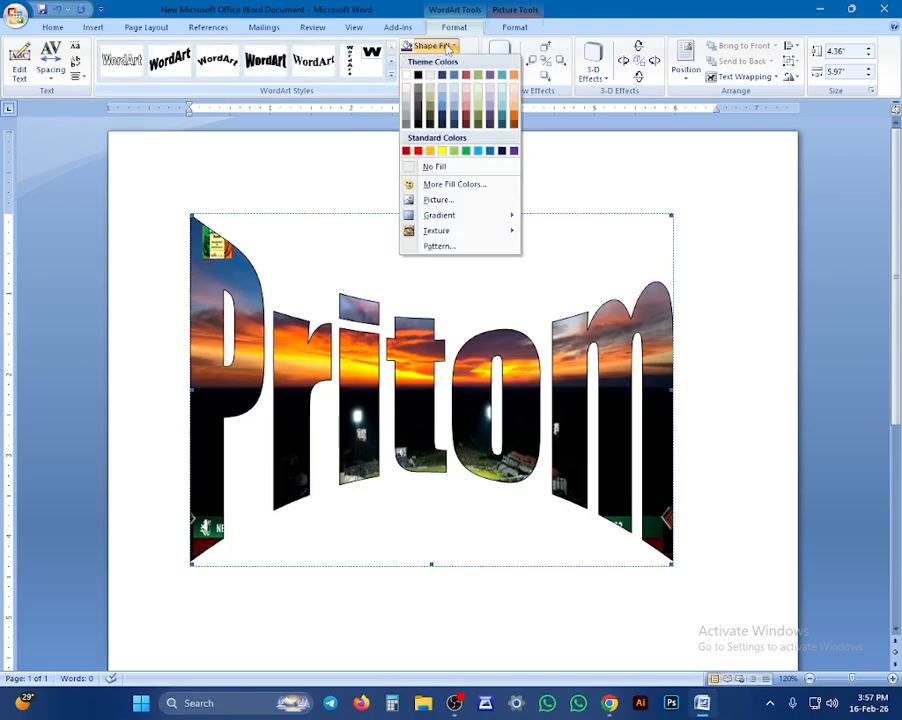
left_click(444, 107)
left_click(448, 46)
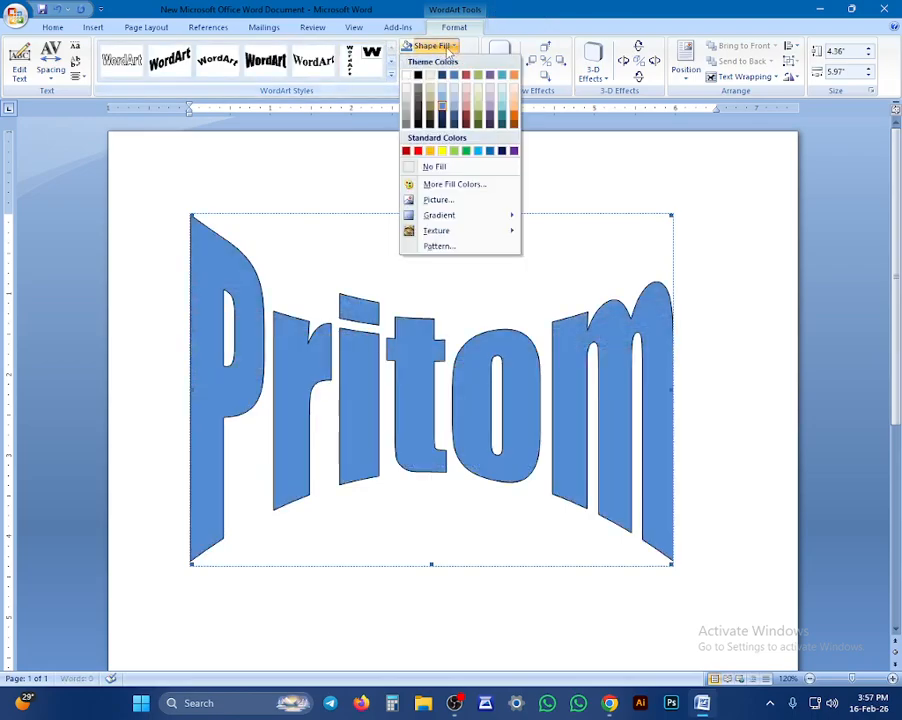
left_click(442, 106)
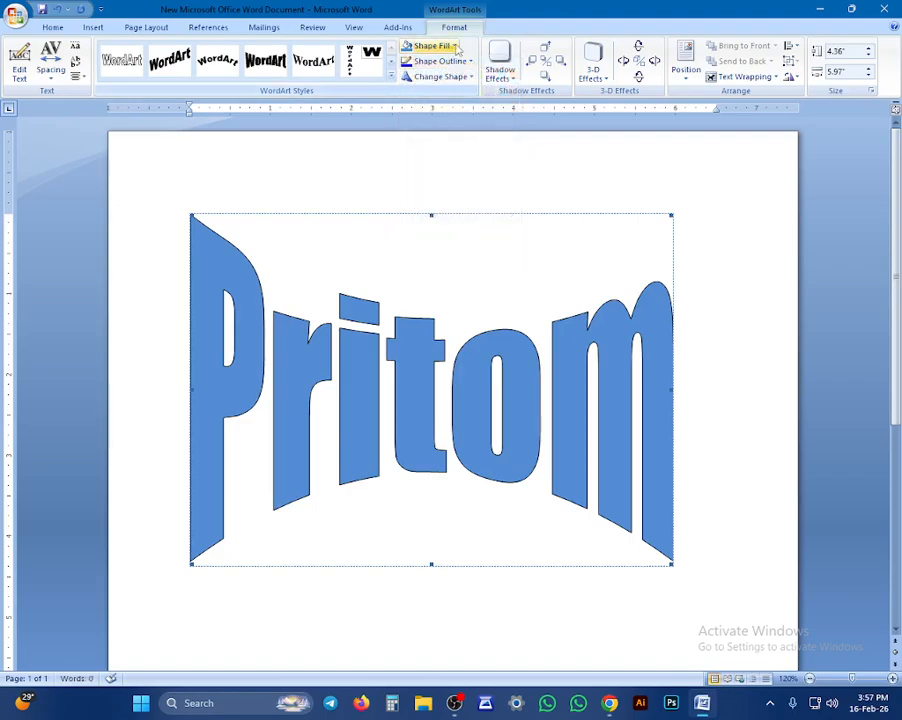
- Fill the WordArt with the Desktop picture of a tree silhouetted against the moon
left_click(455, 48)
left_click(442, 199)
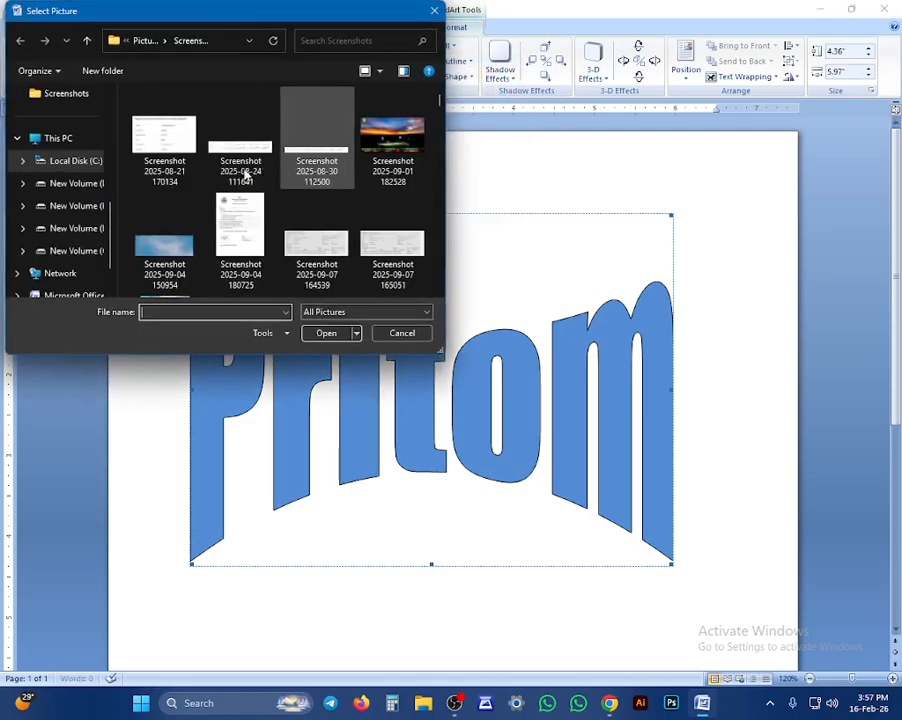
scroll(55, 167, "up", 3)
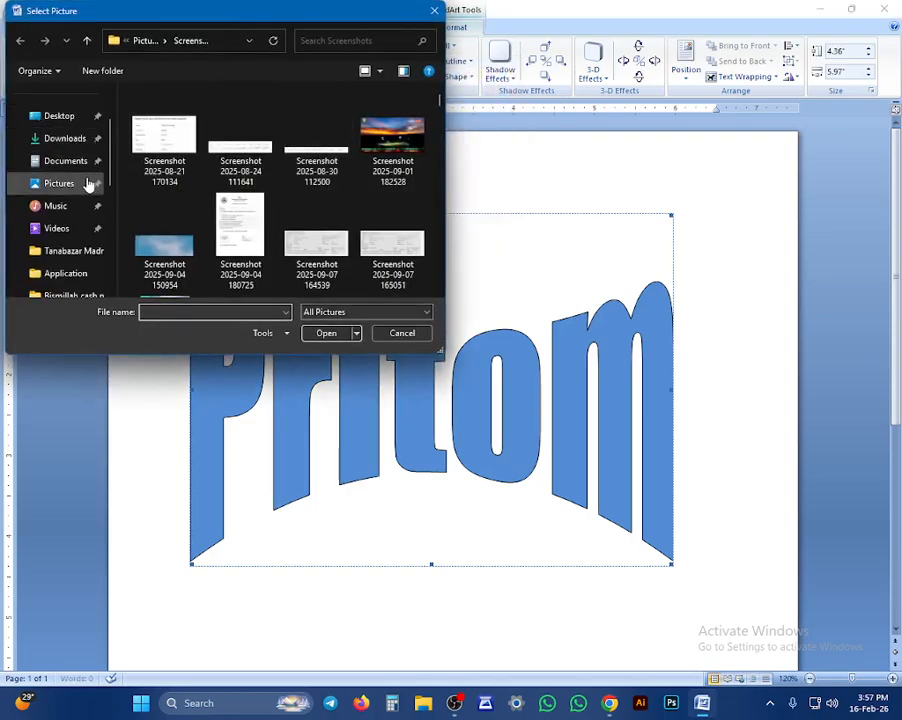
left_click(74, 118)
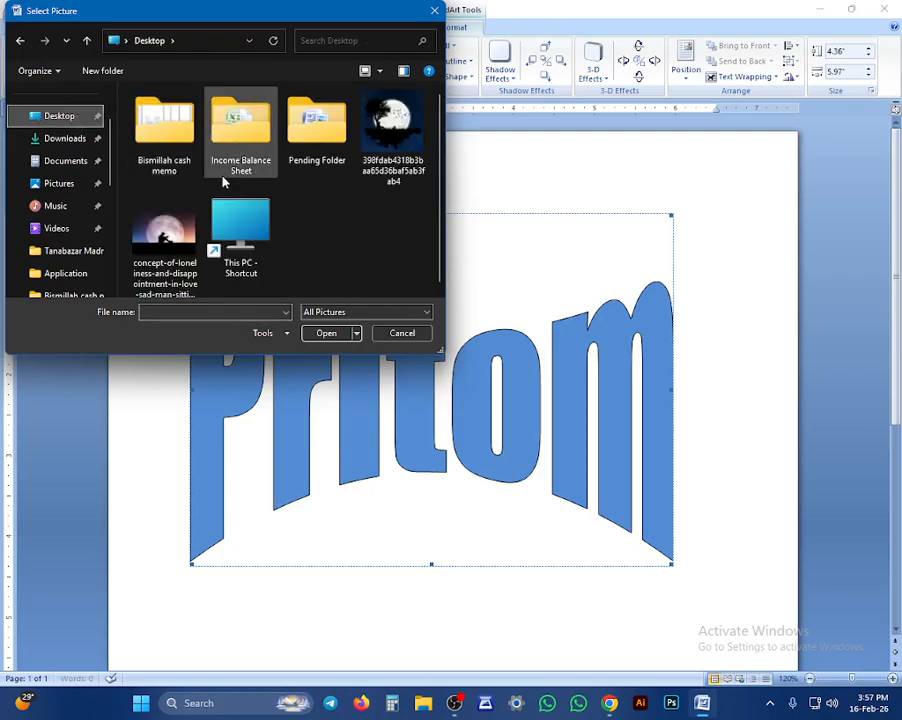
left_click(408, 147)
left_click(322, 333)
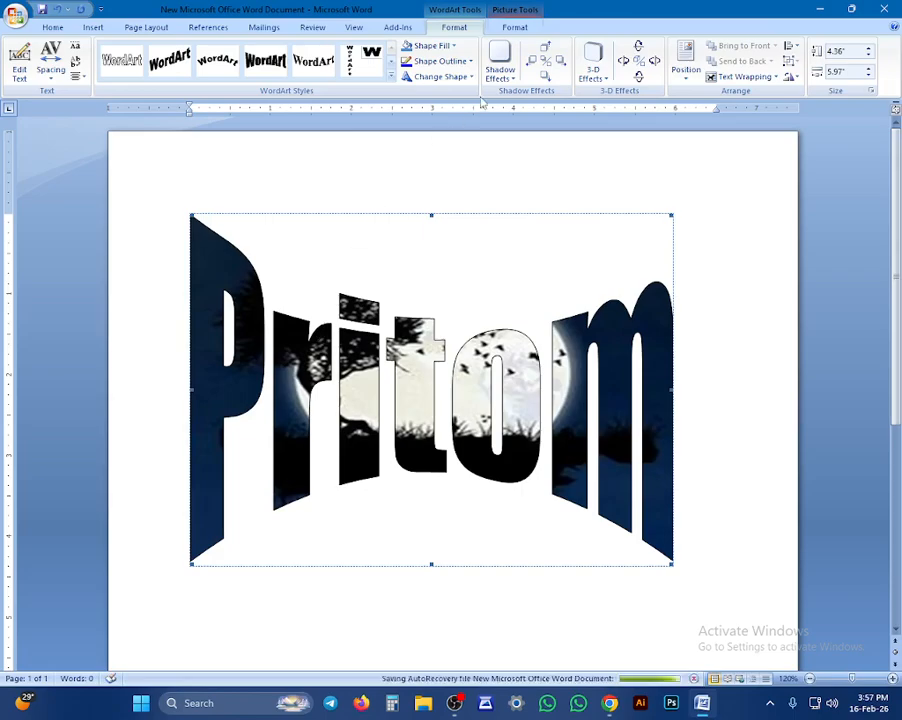
left_click(455, 47)
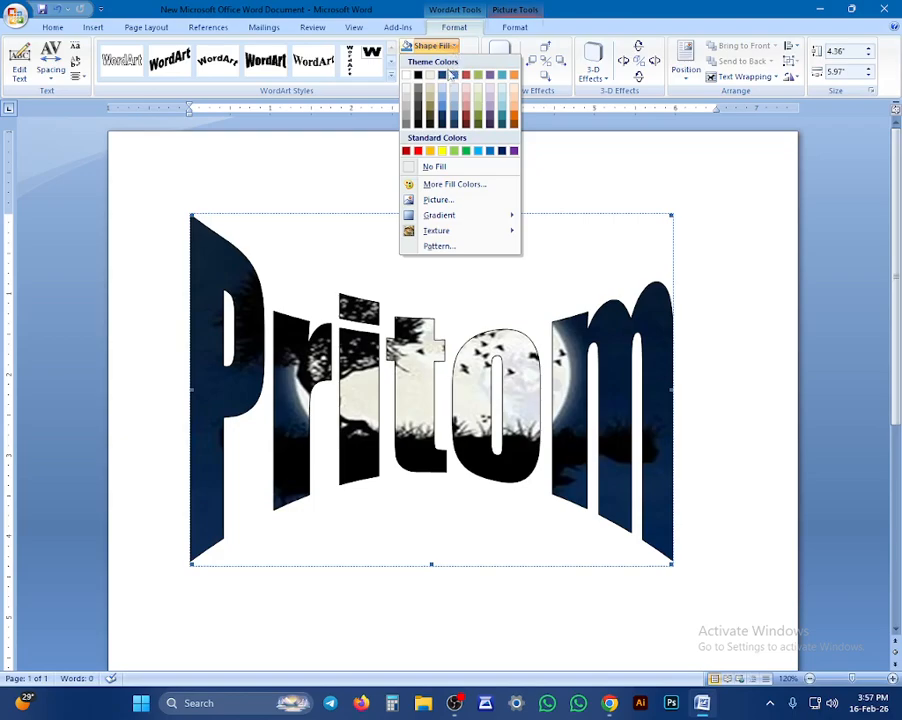
left_click(296, 280)
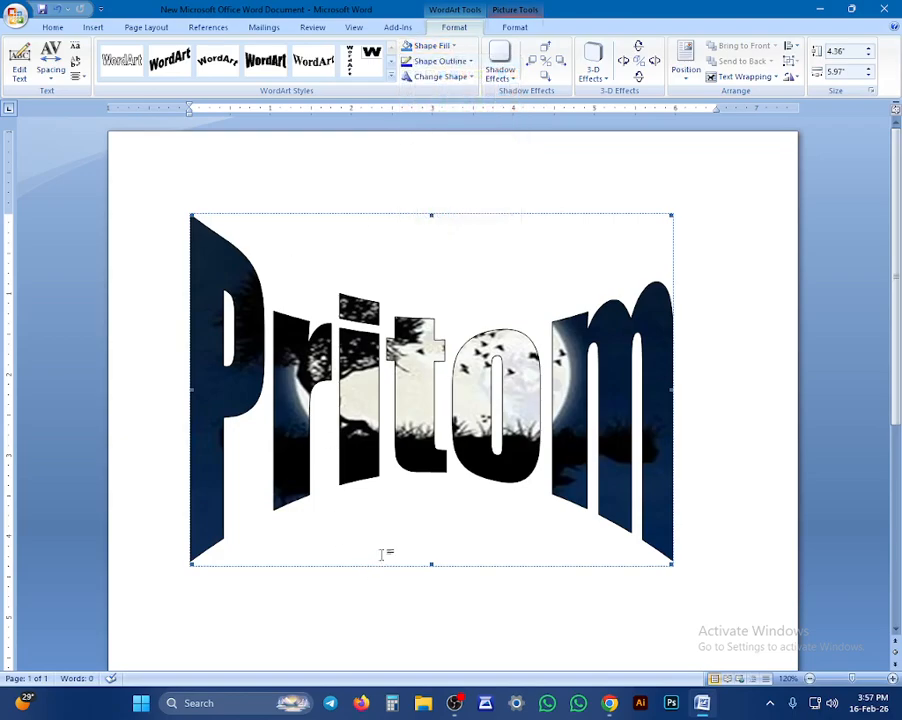
- Insert a second WordArt below the first in the lavender shadowed style, with a lowercase first name as its text
scroll(386, 554, "down", 3)
left_click(388, 506)
left_click(85, 29)
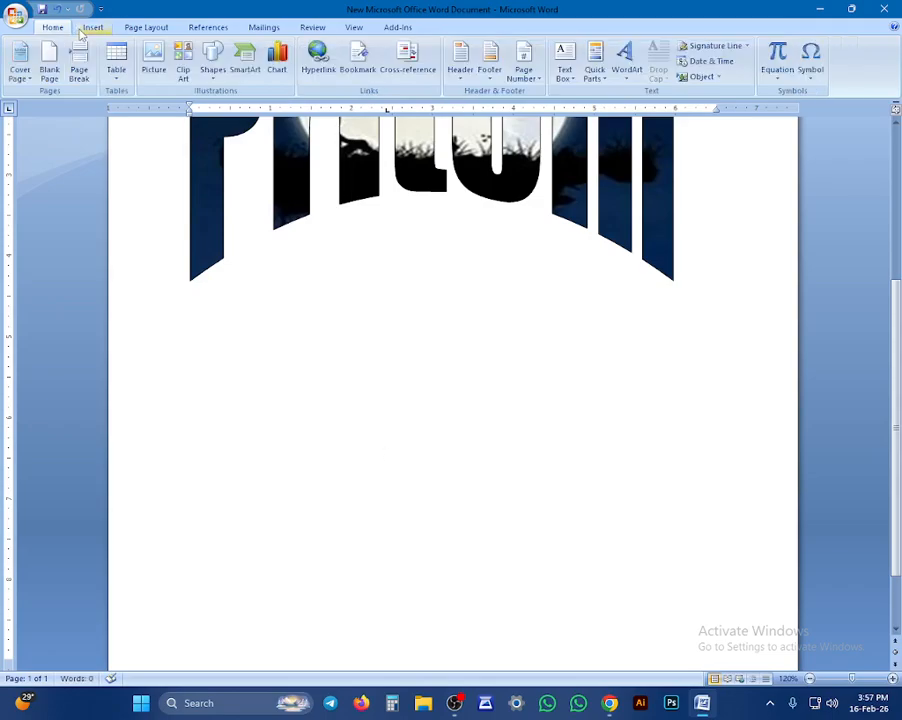
left_click(625, 60)
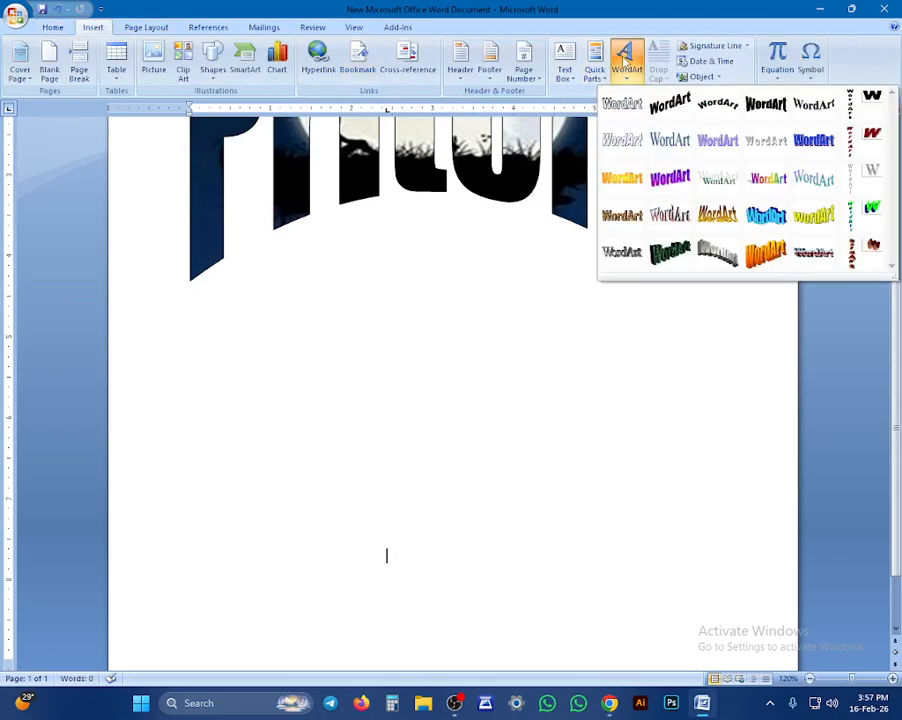
left_click(718, 141)
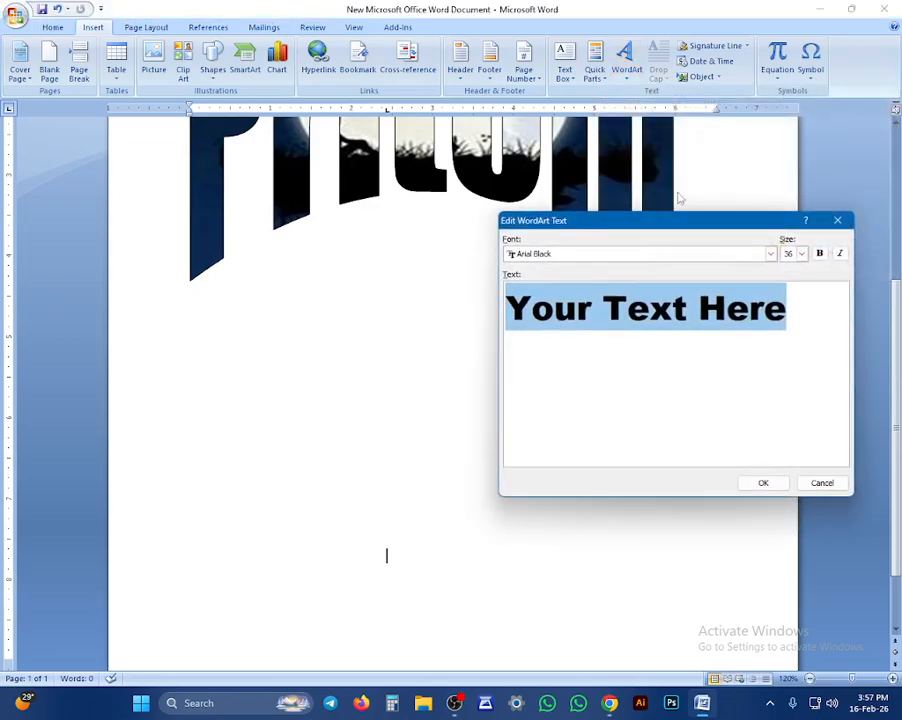
type("mam,")
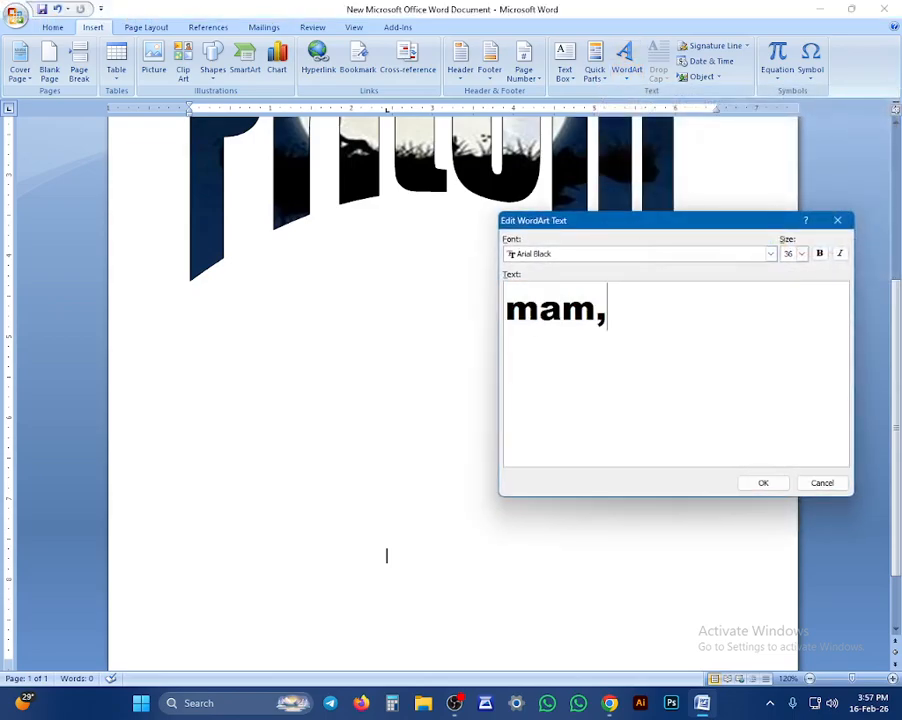
key("BackSpace")
type("un")
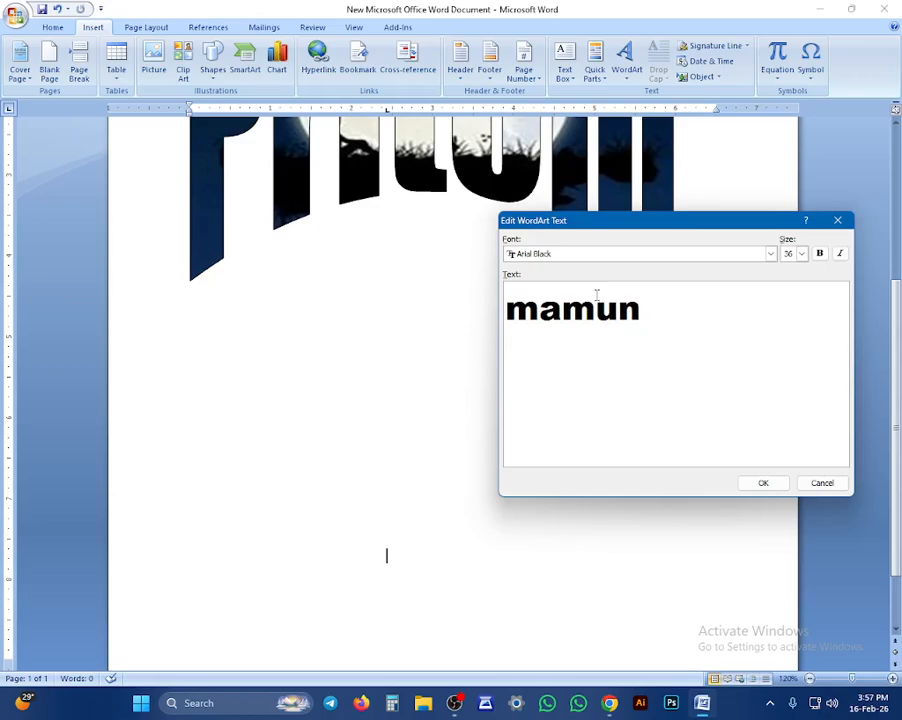
left_click(755, 482)
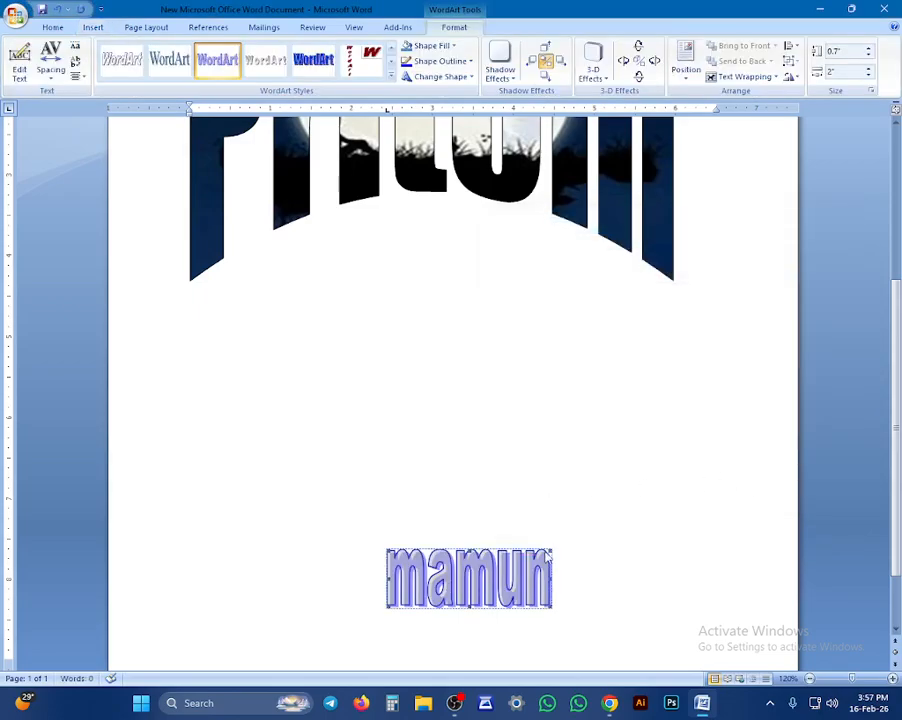
- Enlarge the new WordArt to about 1.5" high by 4.06" wide
left_click_drag(551, 548, 718, 485)
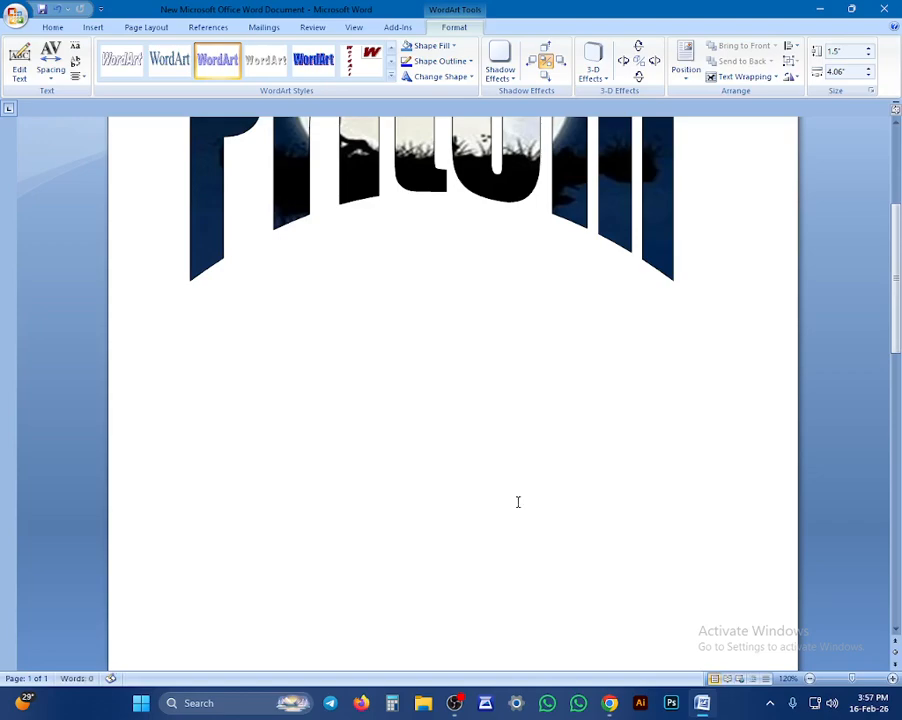
scroll(559, 494, "down", 3)
scroll(559, 494, "down", 10)
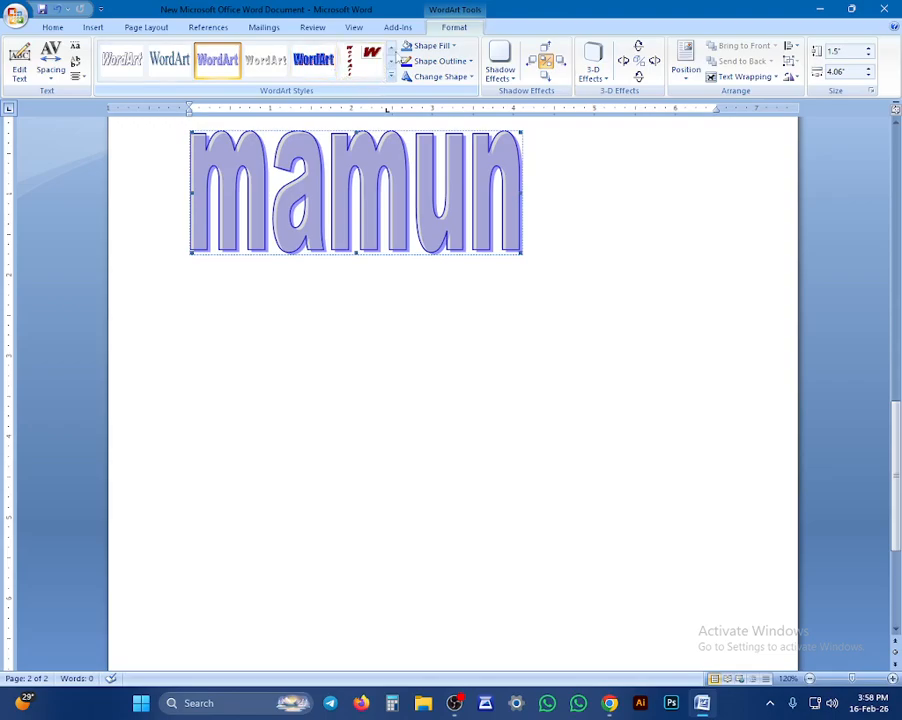
- Fill the second WordArt with the medium blue theme colour and replace that fill with the Desktop picture of the tree and moon
left_click(441, 52)
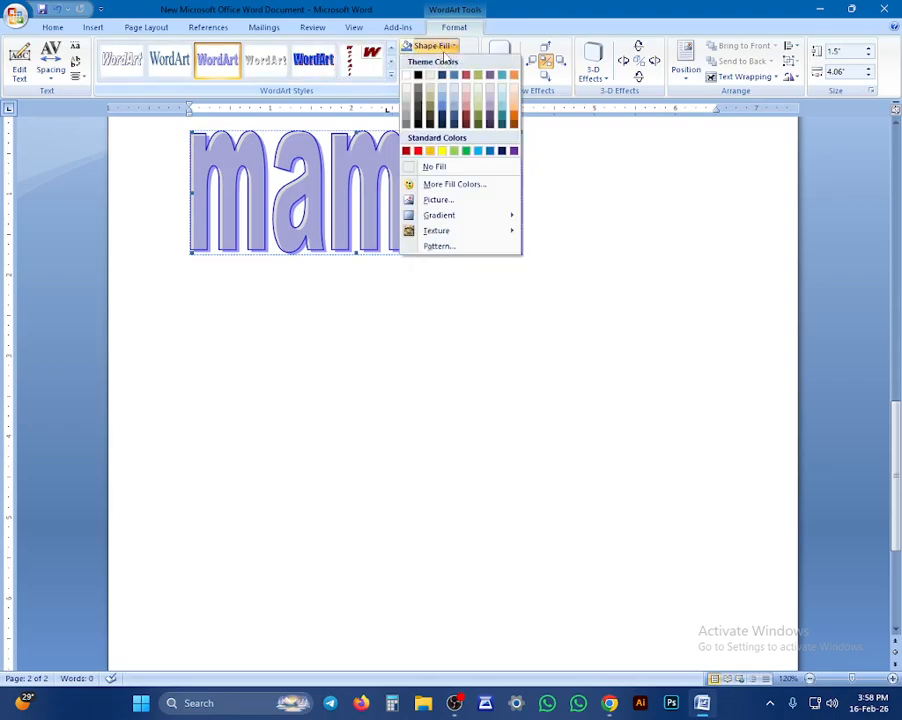
left_click(443, 110)
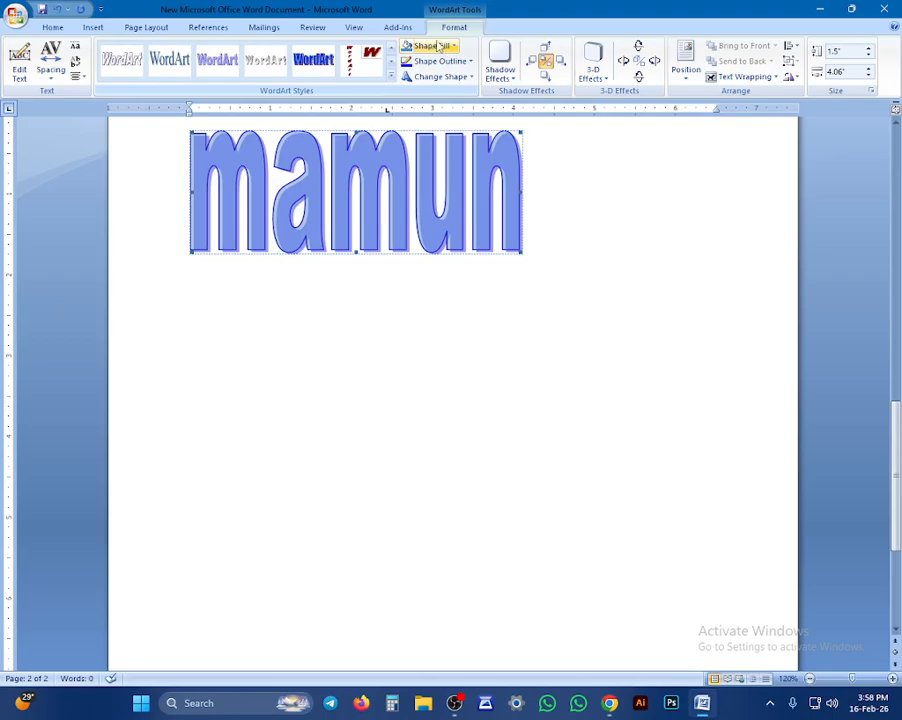
left_click(440, 47)
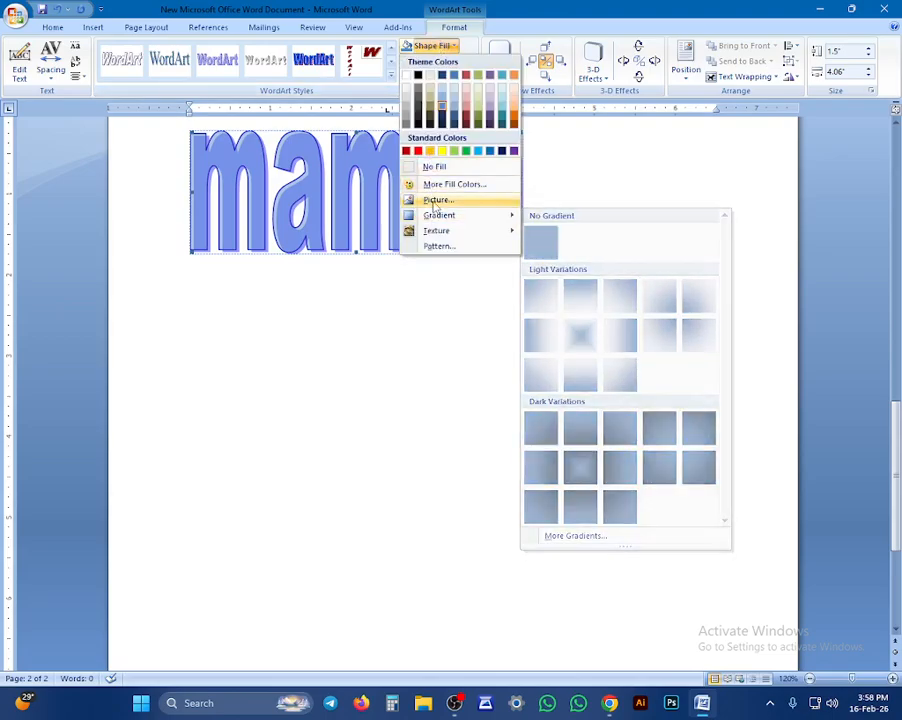
left_click(435, 201)
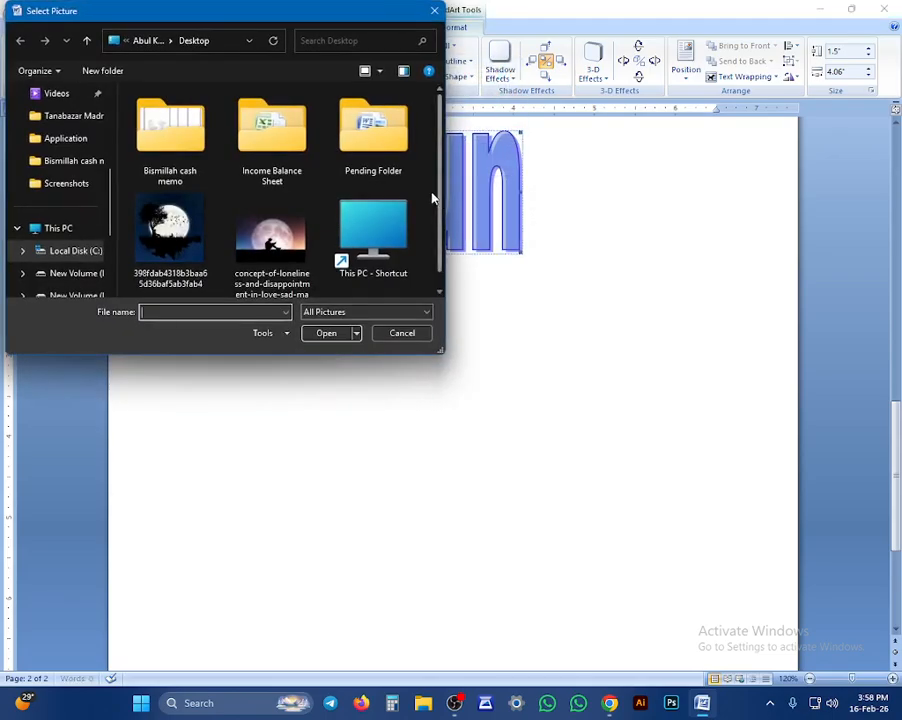
left_click(185, 243)
left_click(318, 333)
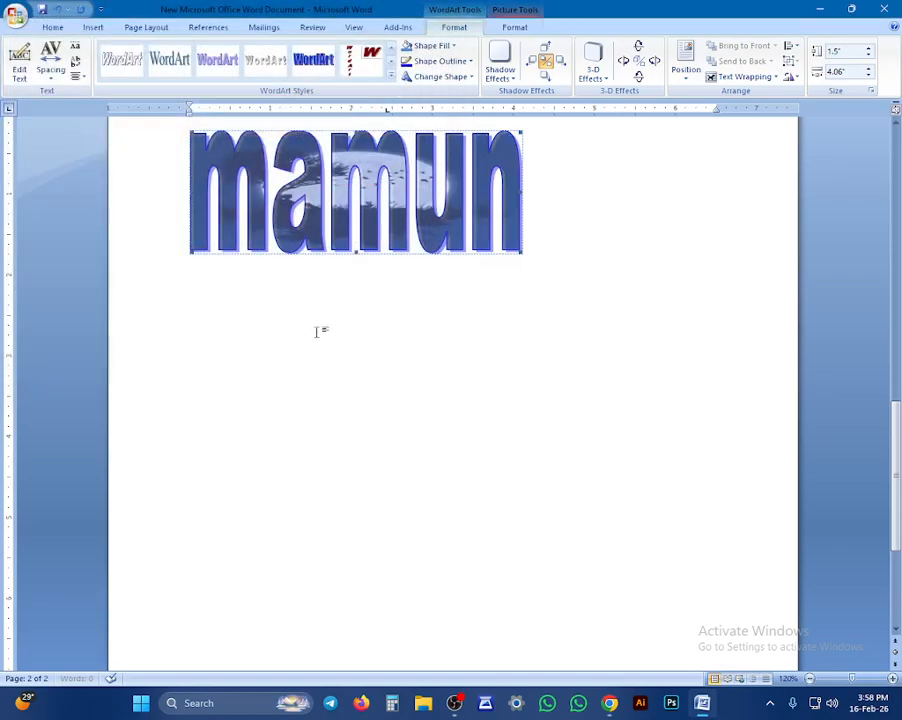
- Set the outline weight of the first page's WordArt to 3 pt
scroll(323, 314, "up", 10)
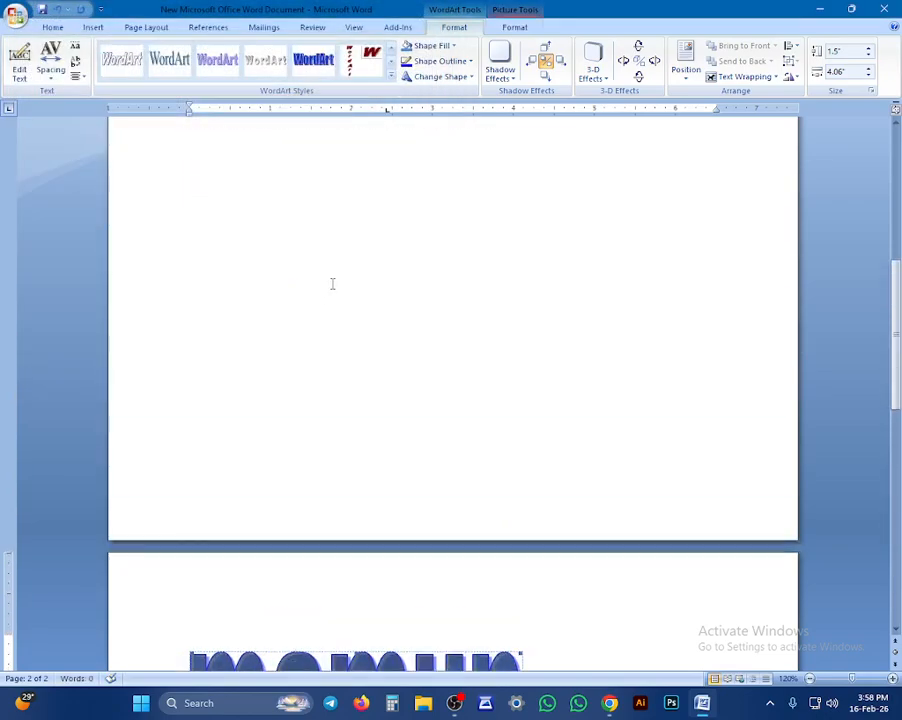
scroll(353, 243, "up", 3)
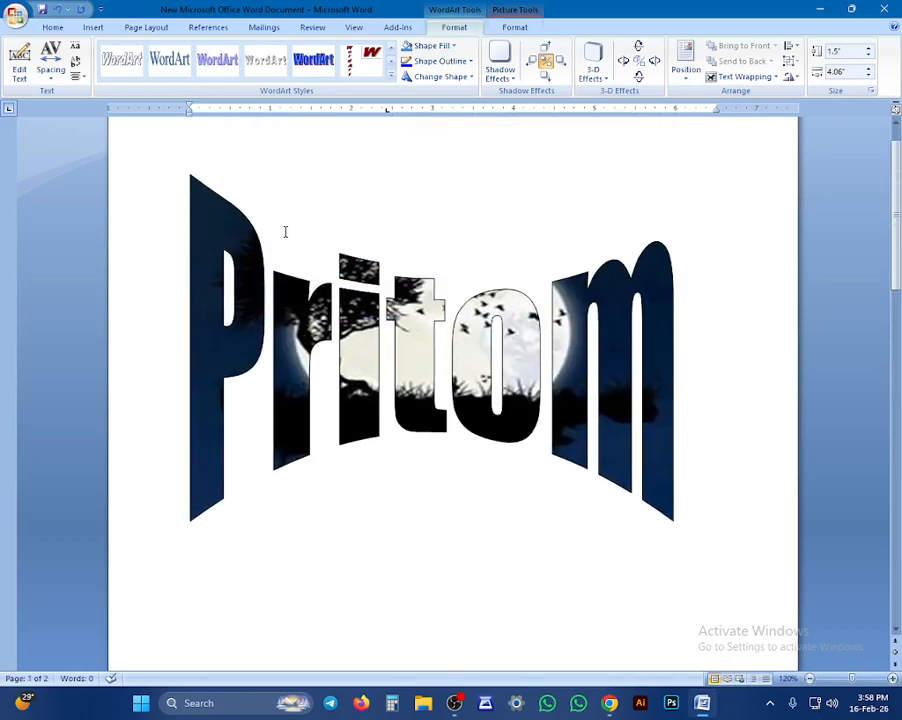
left_click(200, 198)
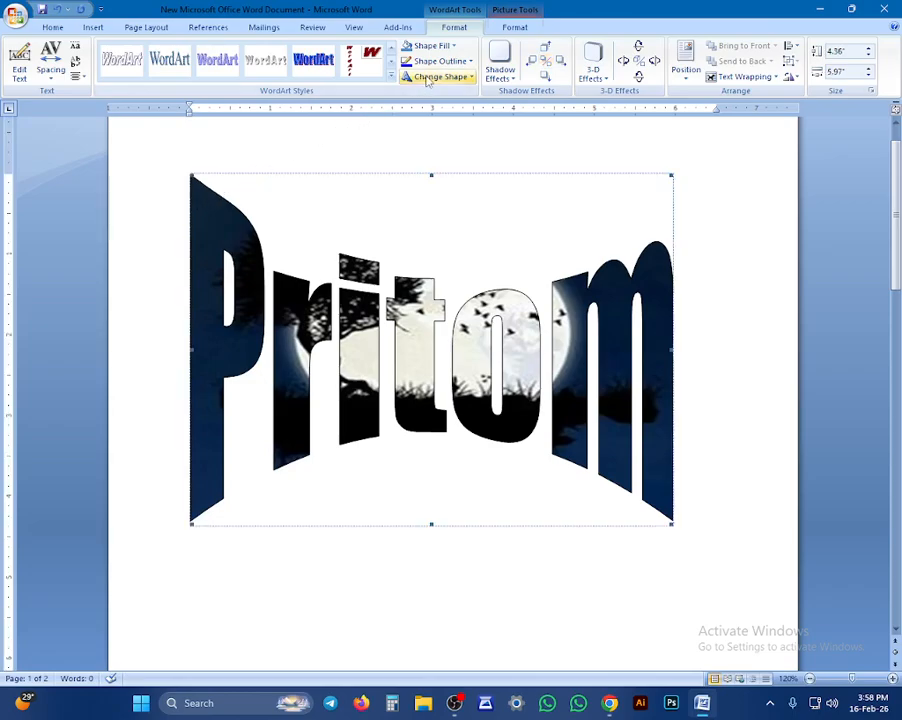
left_click(462, 62)
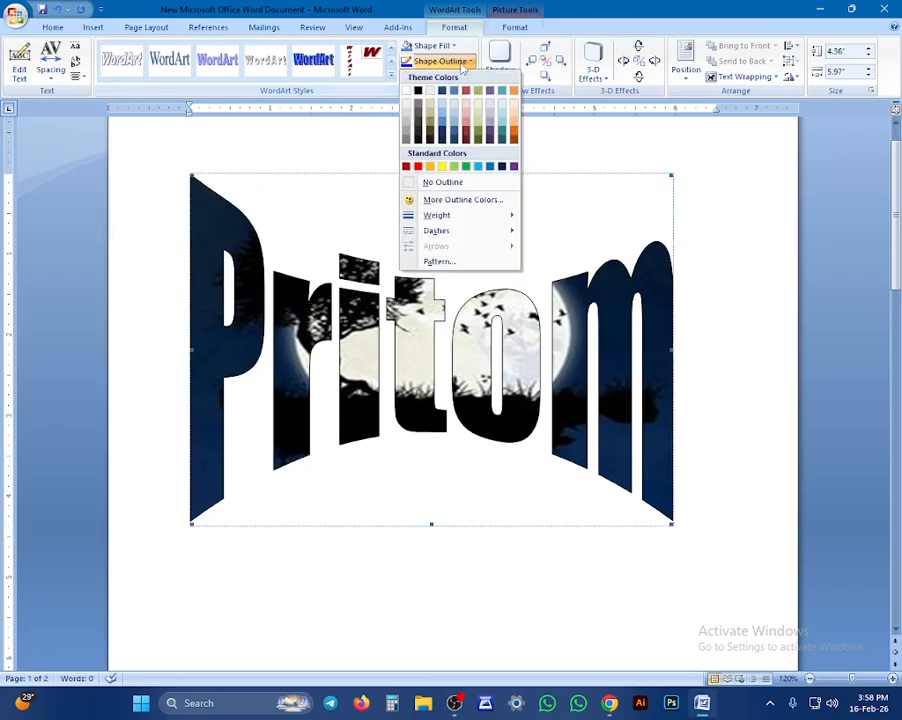
mouse_move(488, 217)
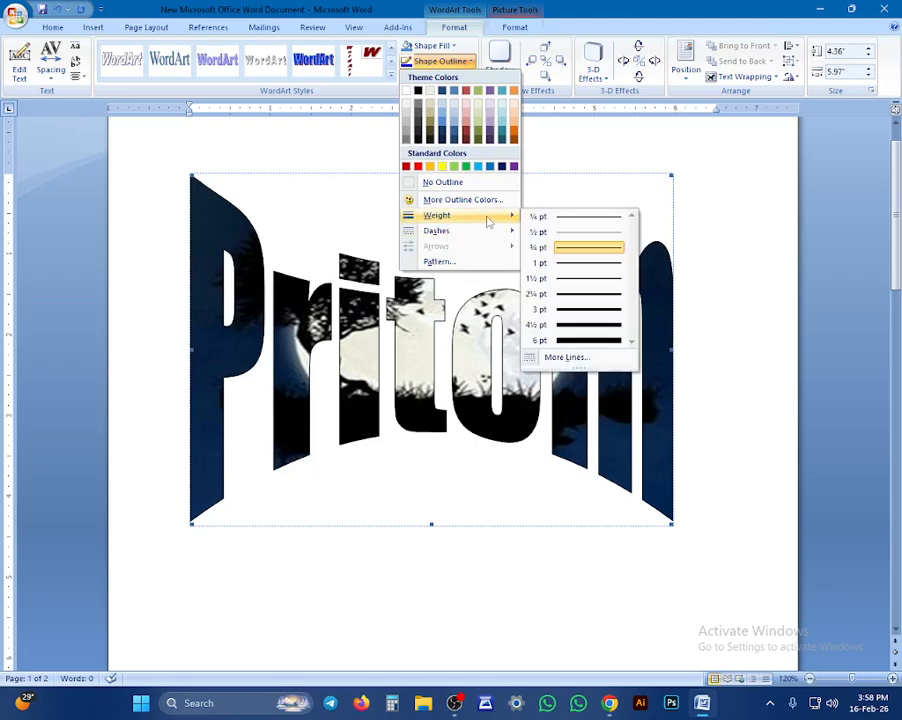
left_click(577, 316)
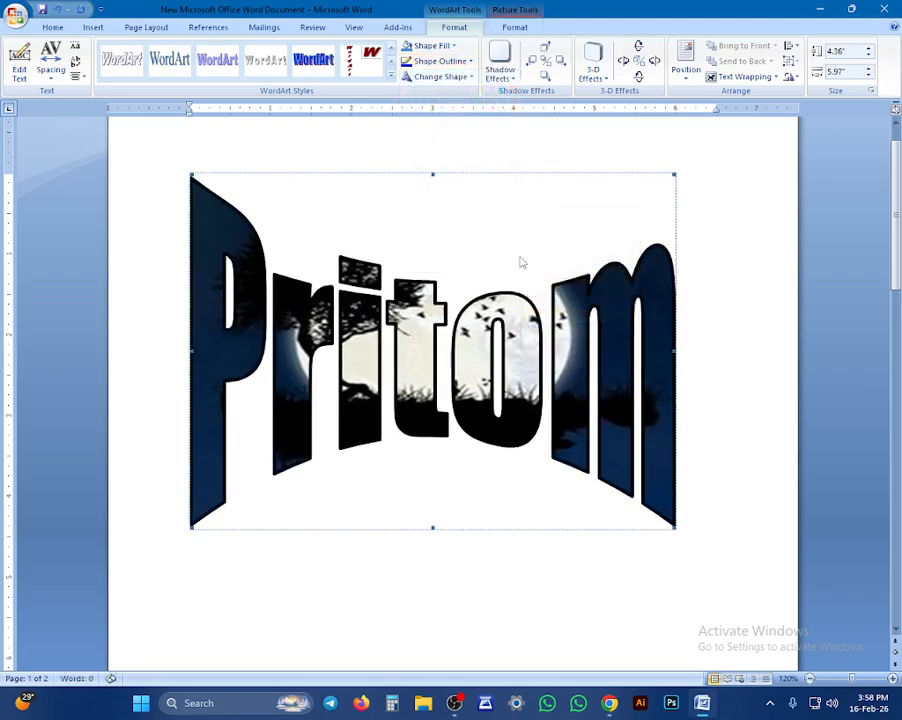
- Change the outline colour of the first page's WordArt to standard red
left_click(431, 46)
left_click(393, 207)
left_click(430, 63)
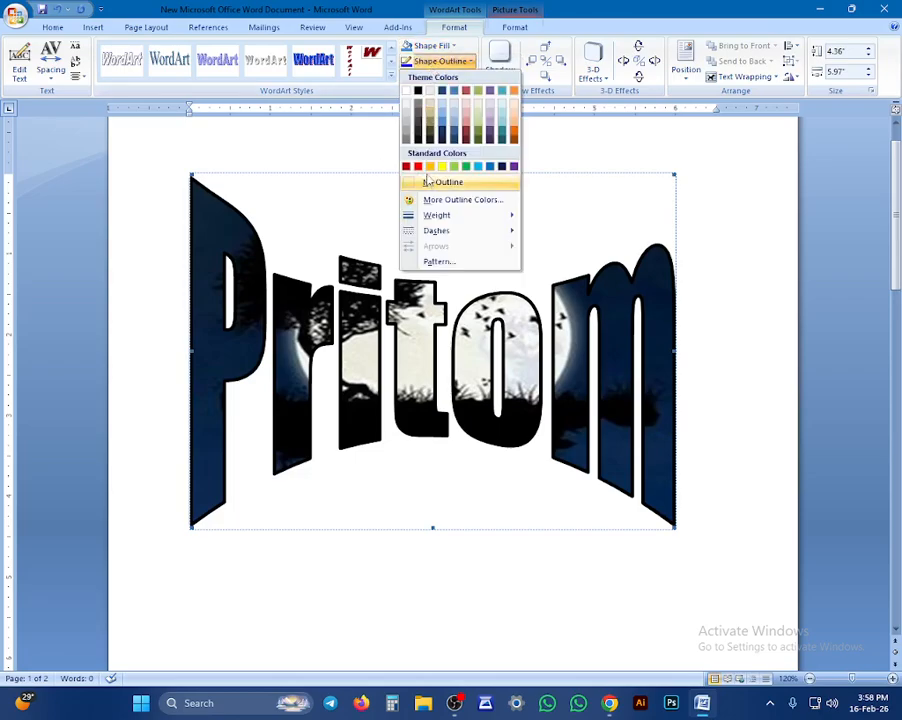
left_click(418, 167)
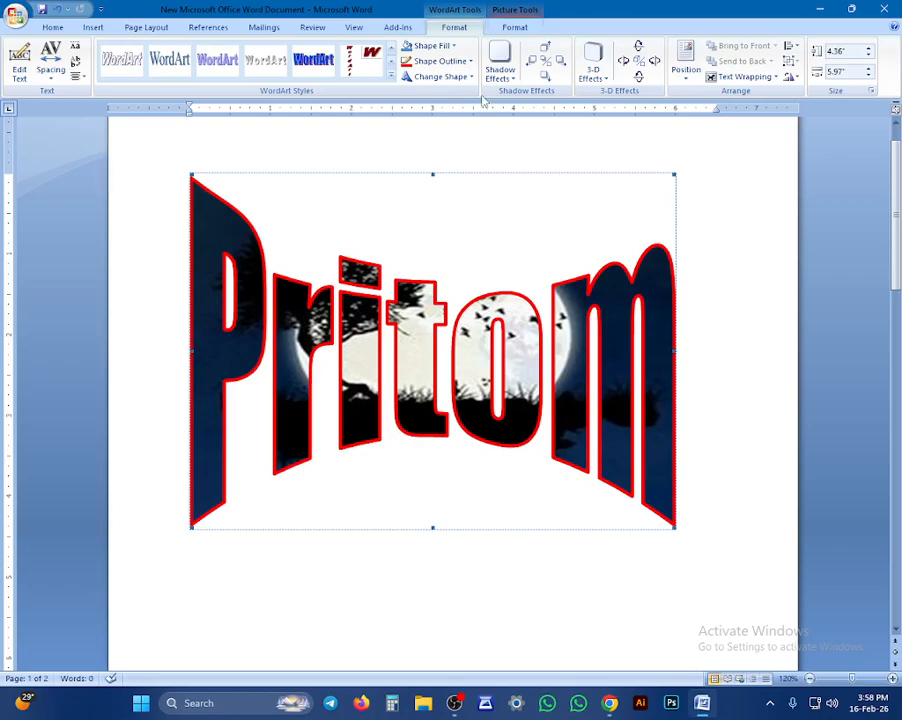
- Fill the first page's WordArt with a two-colour gradient of standard dark red and dark blue theme colour, Diagonal up, in the blue-centred variant
left_click(430, 46)
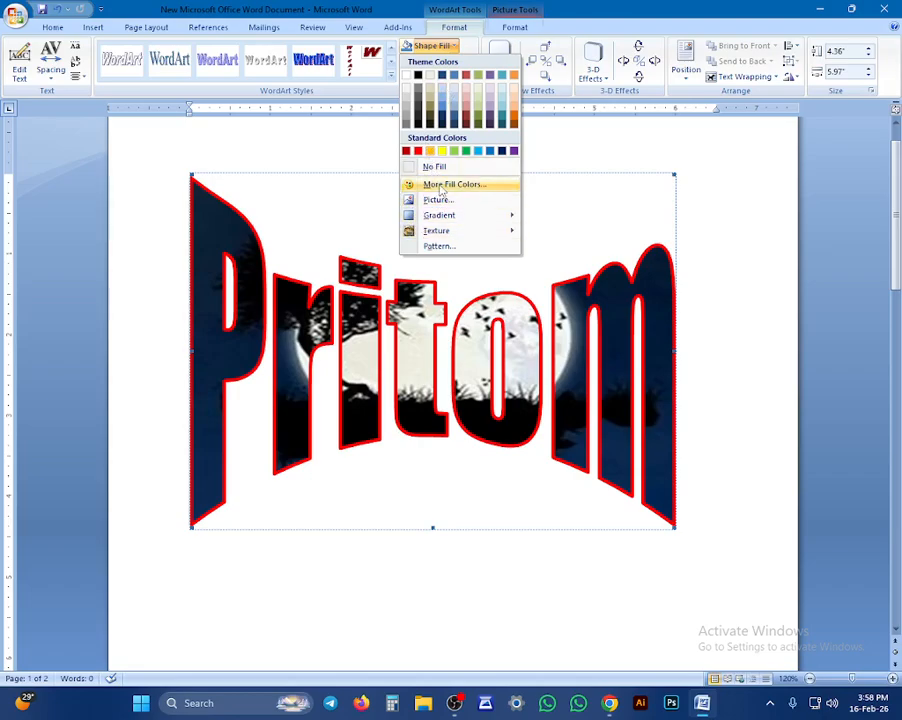
mouse_move(434, 218)
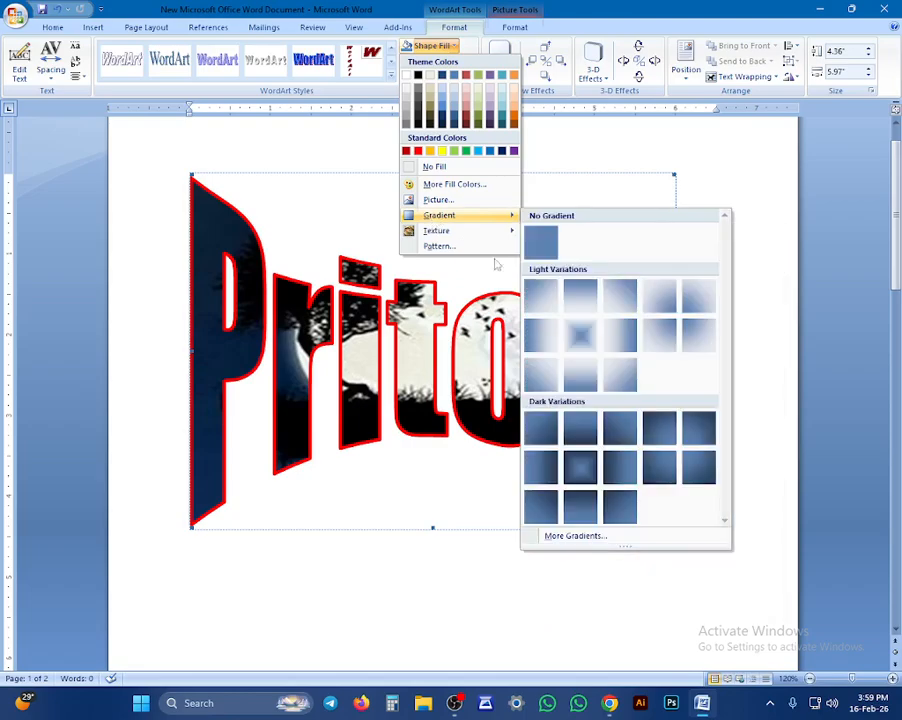
left_click(575, 537)
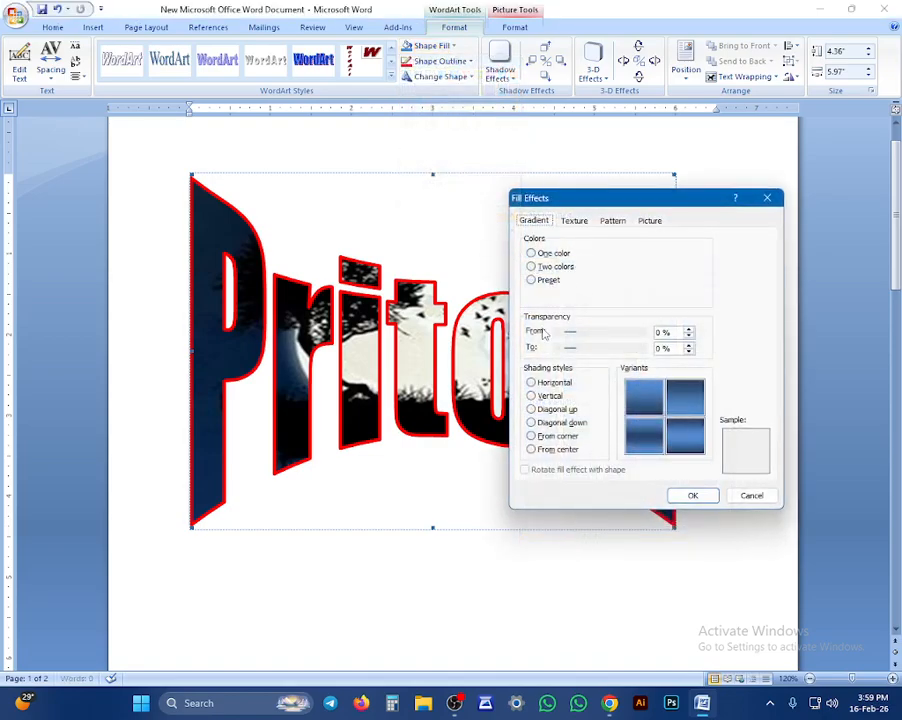
left_click(531, 267)
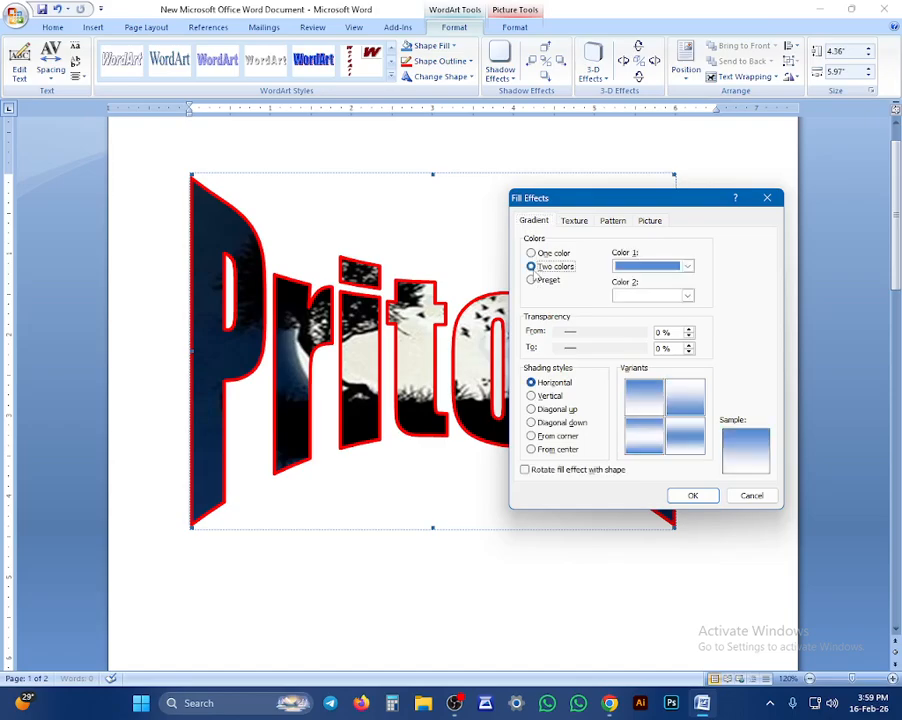
left_click(665, 267)
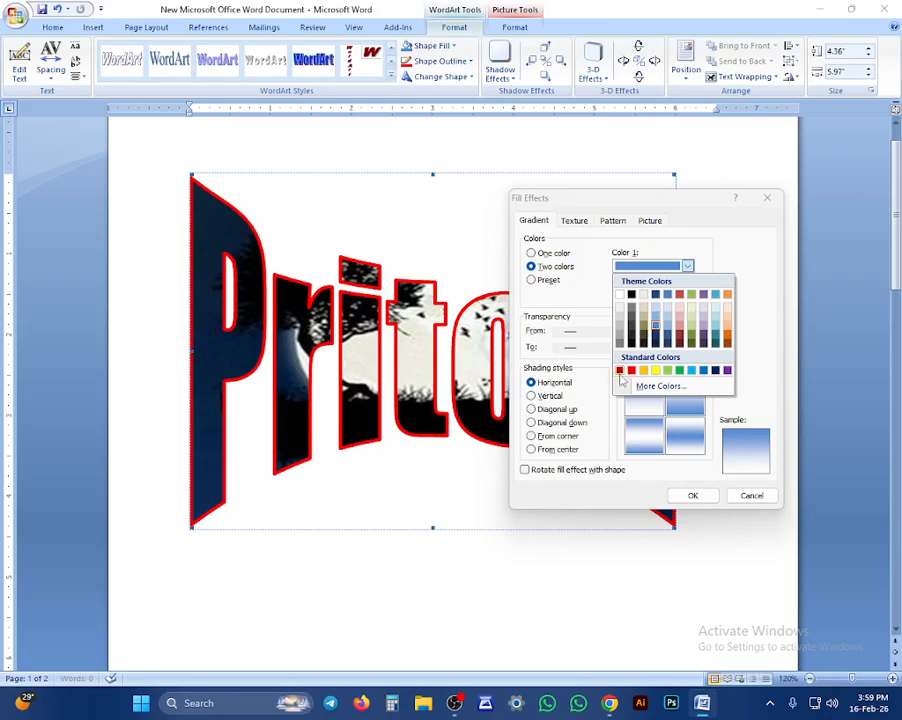
left_click(620, 372)
left_click(634, 297)
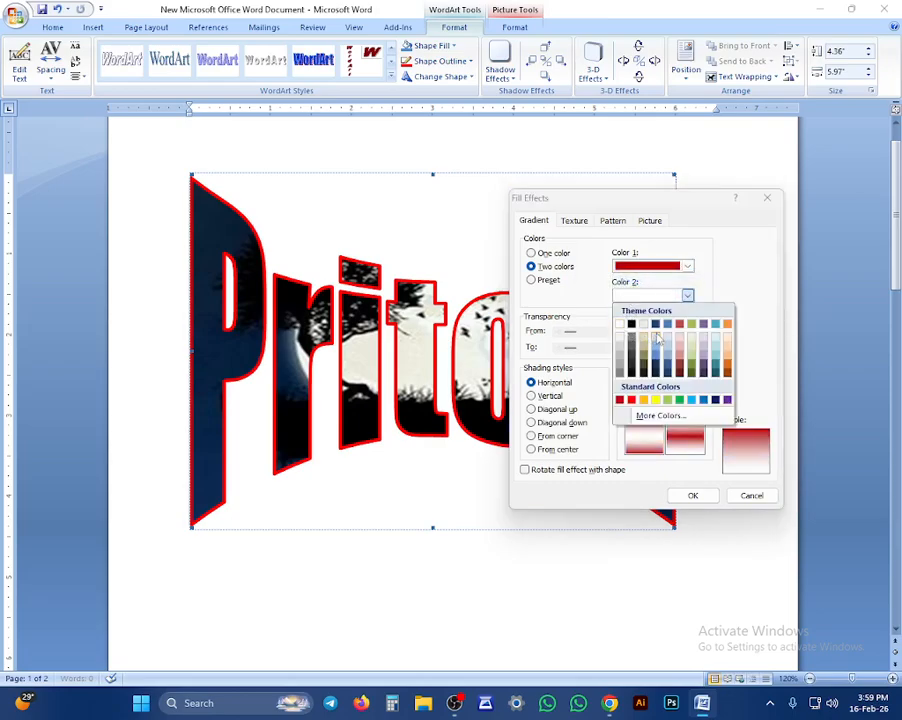
left_click(656, 325)
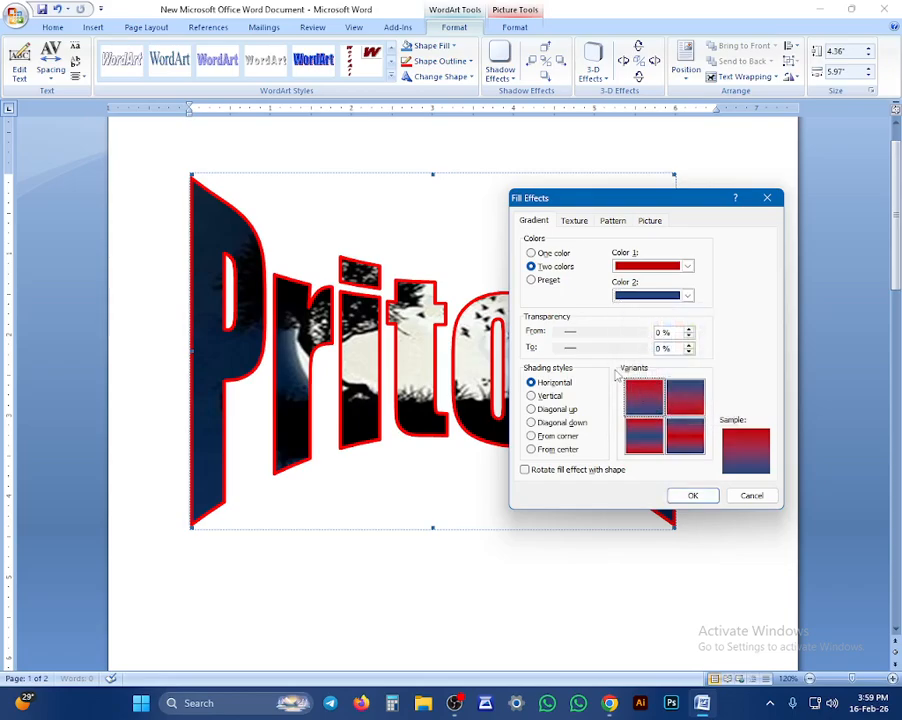
left_click(557, 409)
left_click(641, 442)
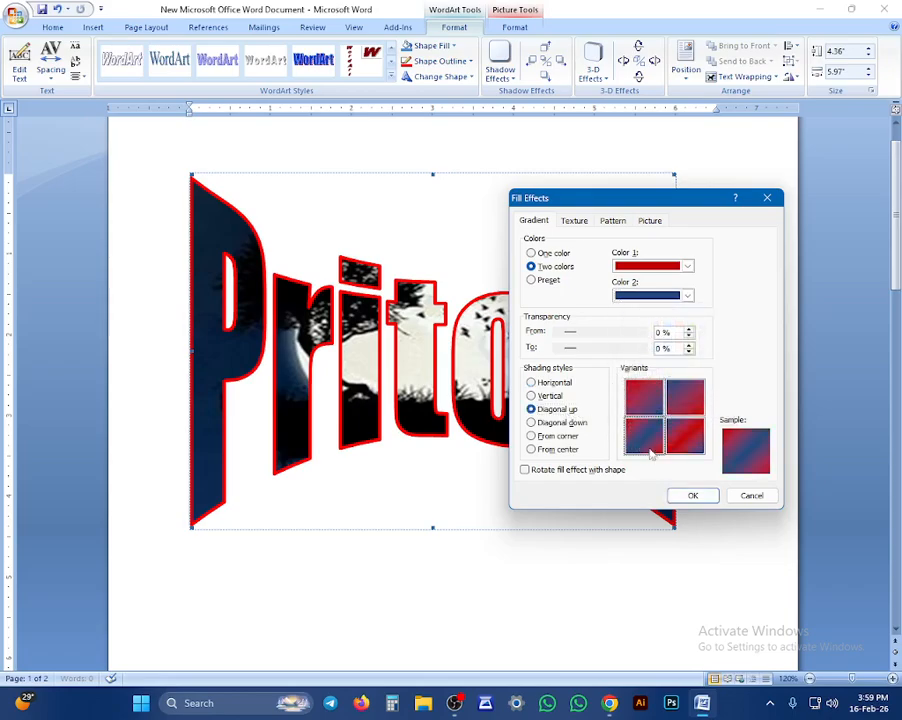
left_click(693, 494)
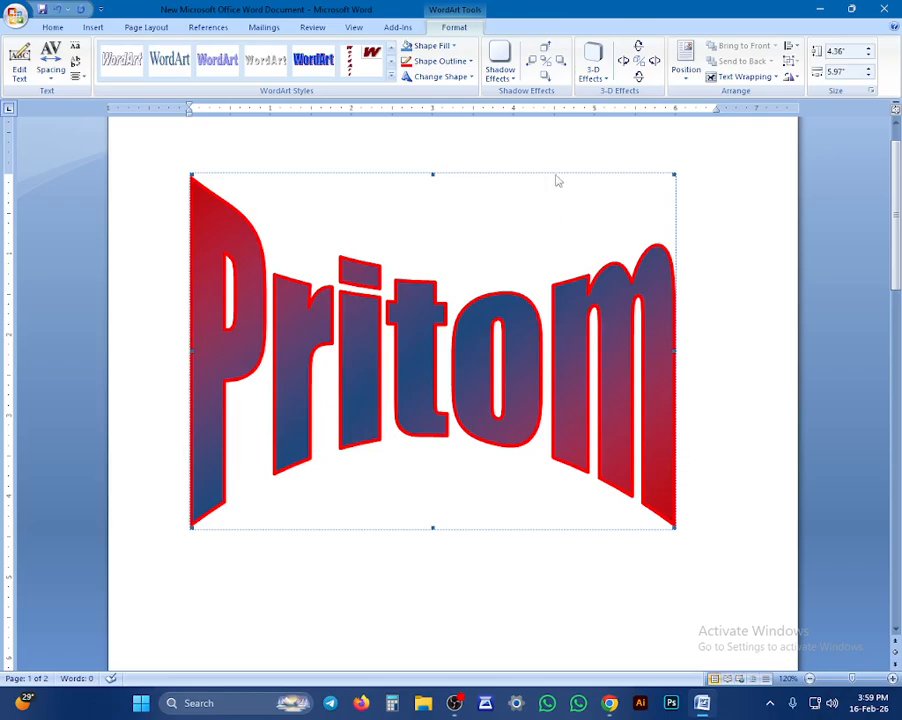
- Try to fill the WordArt with the Desktop picture of the man sitting before the moon
left_click(441, 50)
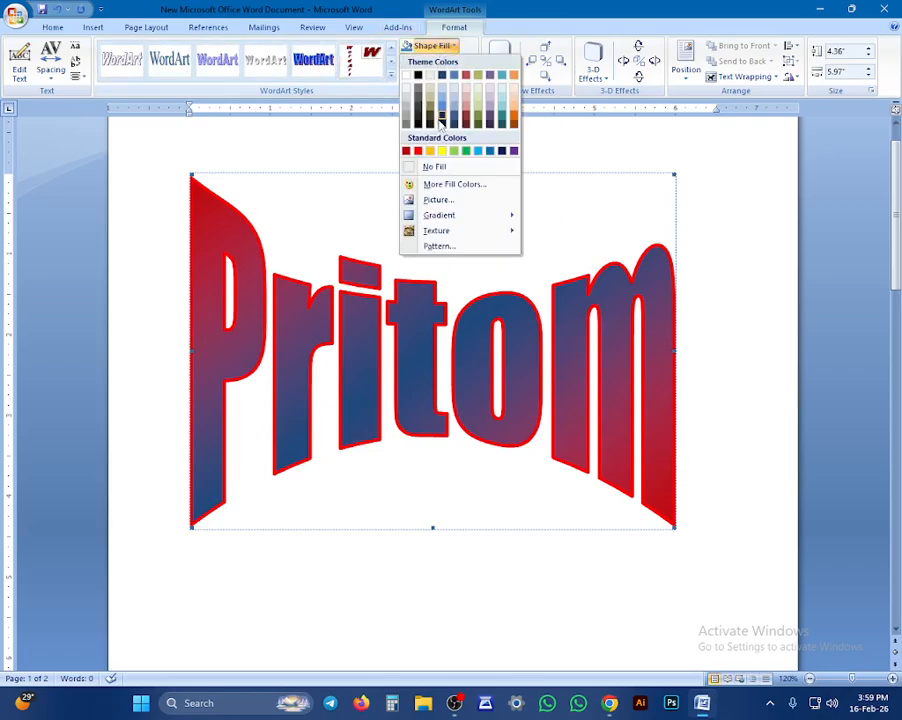
left_click(458, 200)
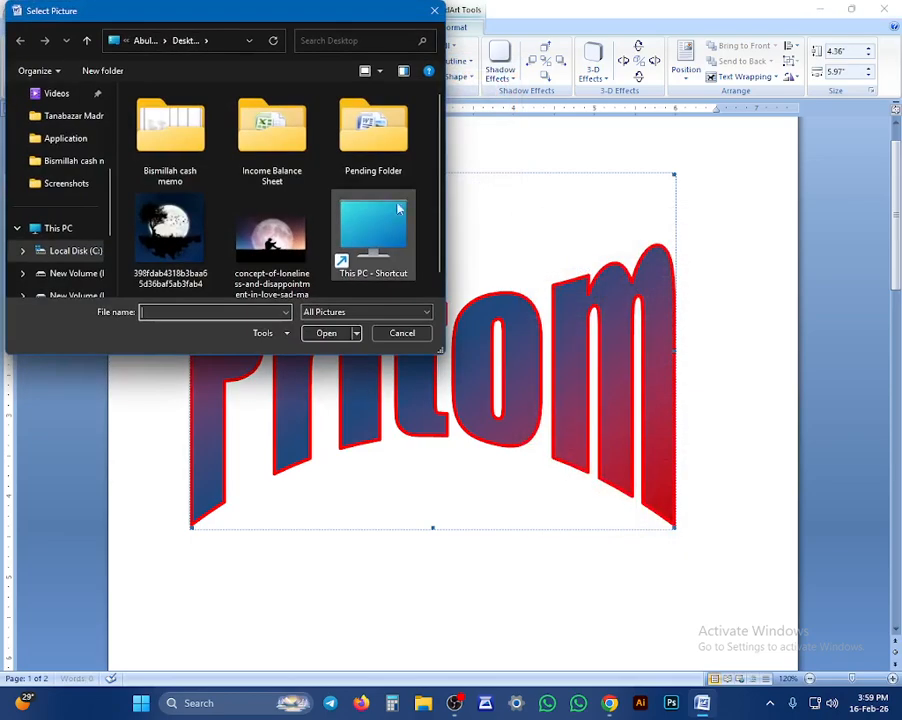
left_click(268, 240)
left_click(304, 333)
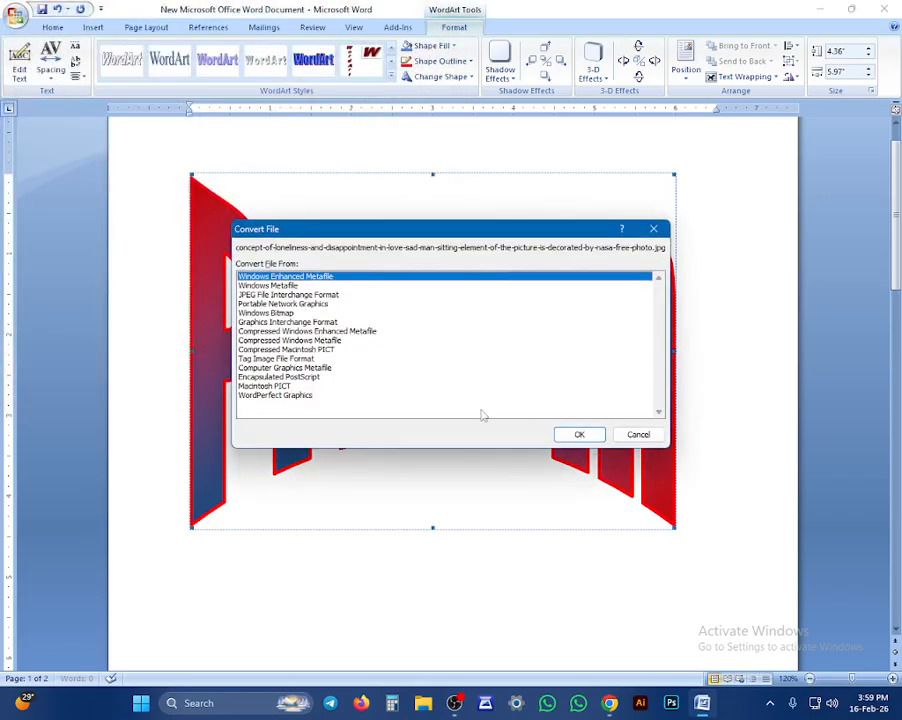
left_click(632, 434)
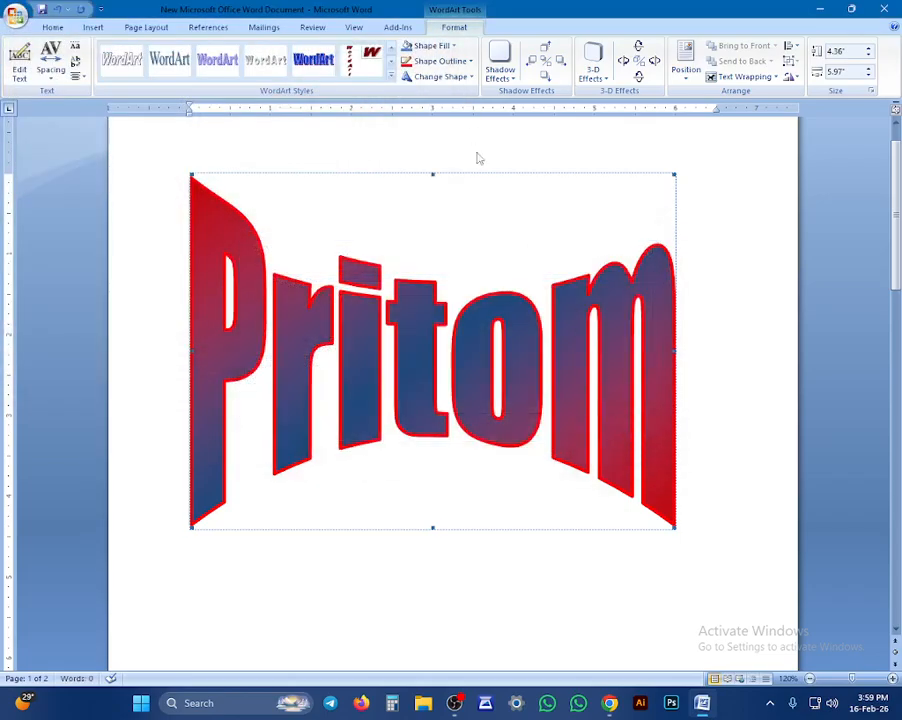
- Replace the WordArt's gradient fill with the Desktop picture of the tree and moon
left_click(432, 46)
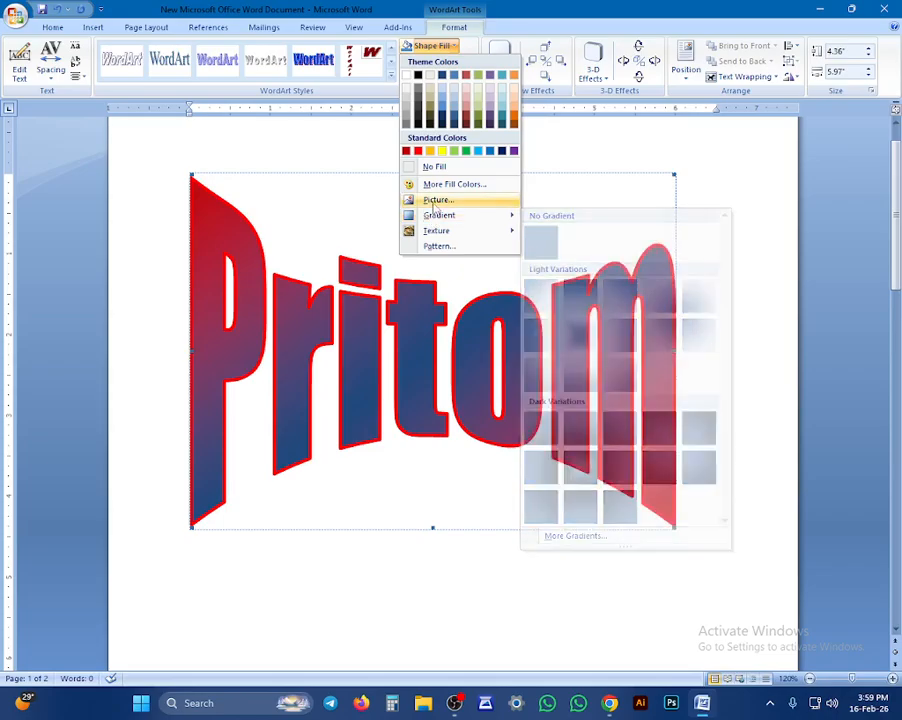
left_click(432, 198)
left_click(170, 228)
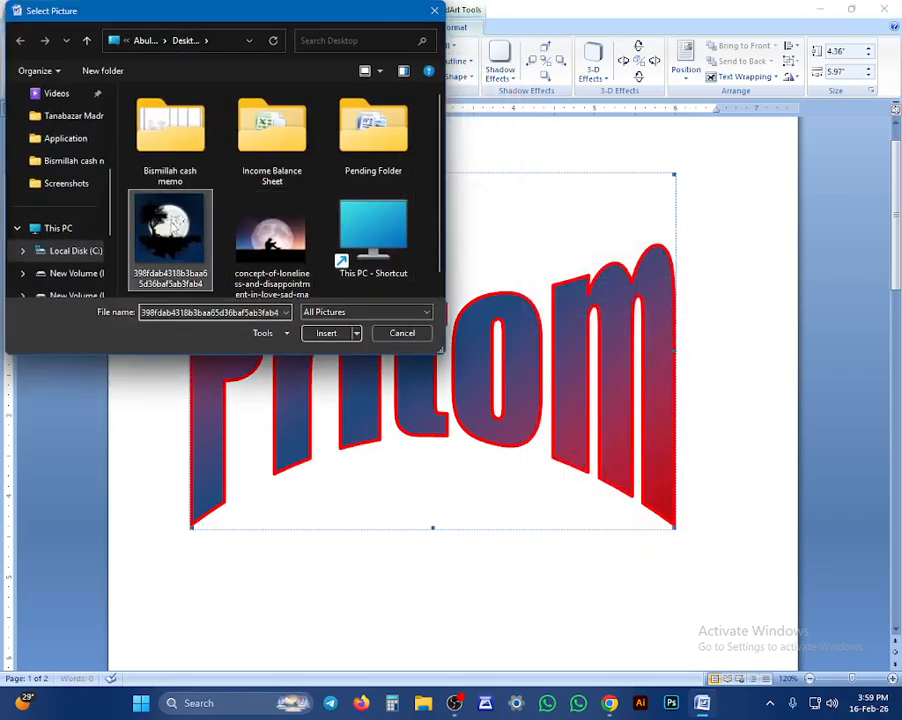
left_click(326, 333)
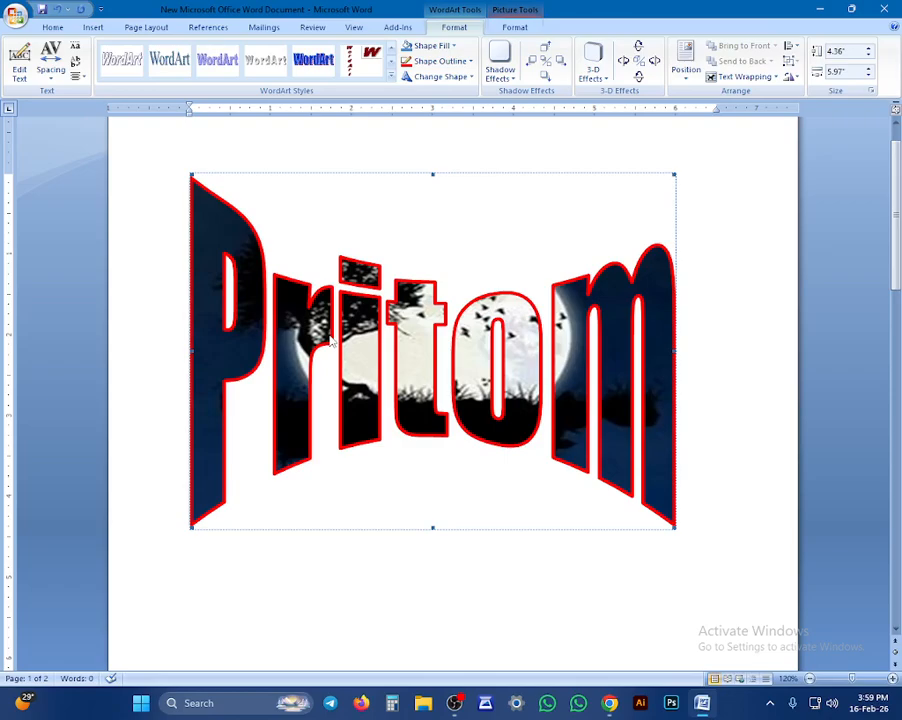
- Apply the third preset gradient of the dark variations' first row to the WordArt's fill
left_click(452, 46)
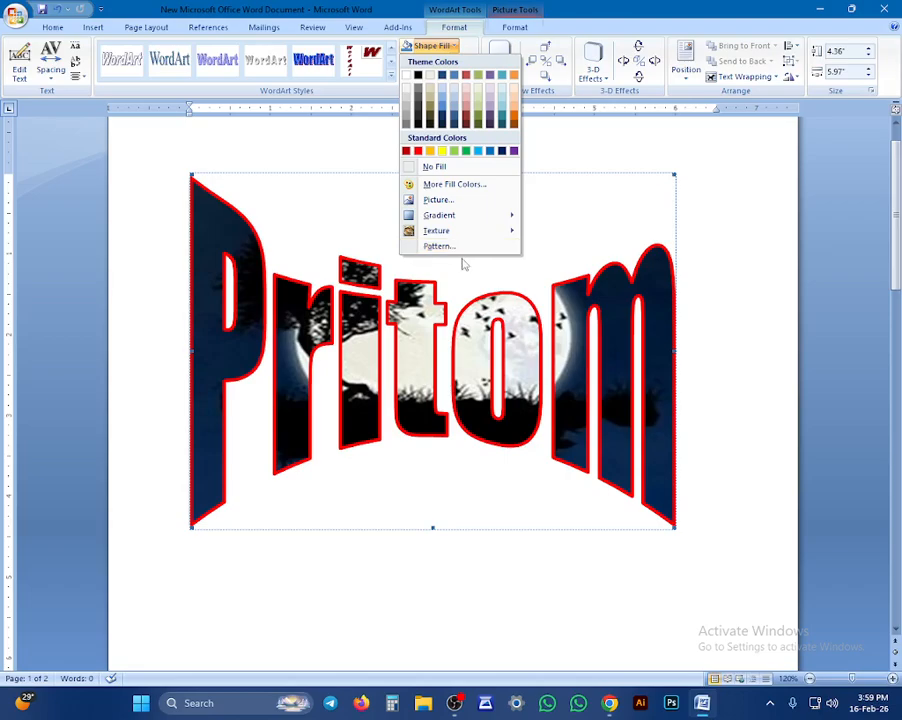
mouse_move(476, 217)
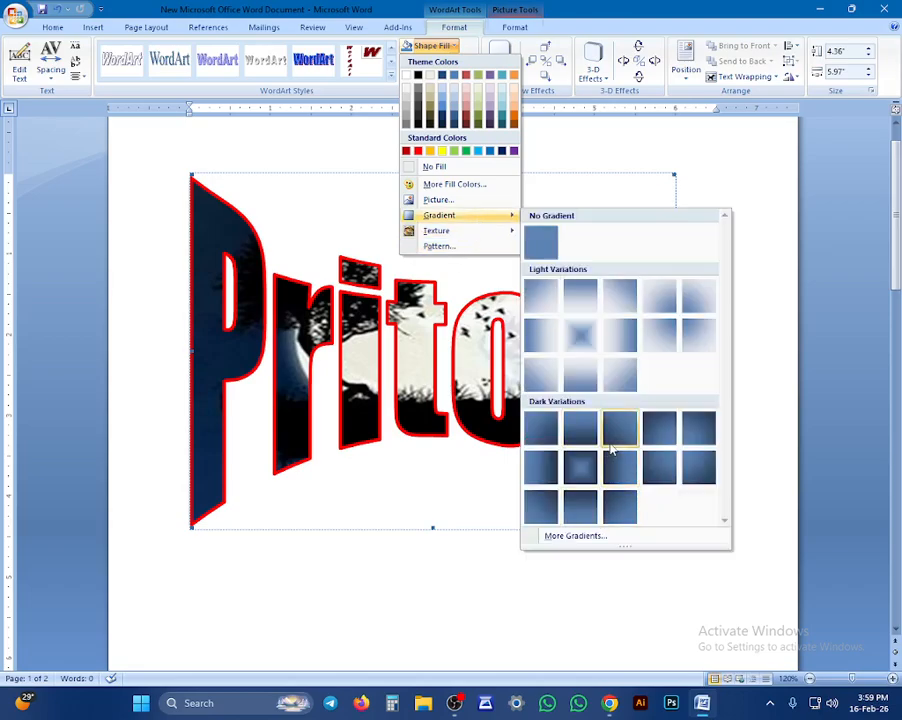
left_click(614, 443)
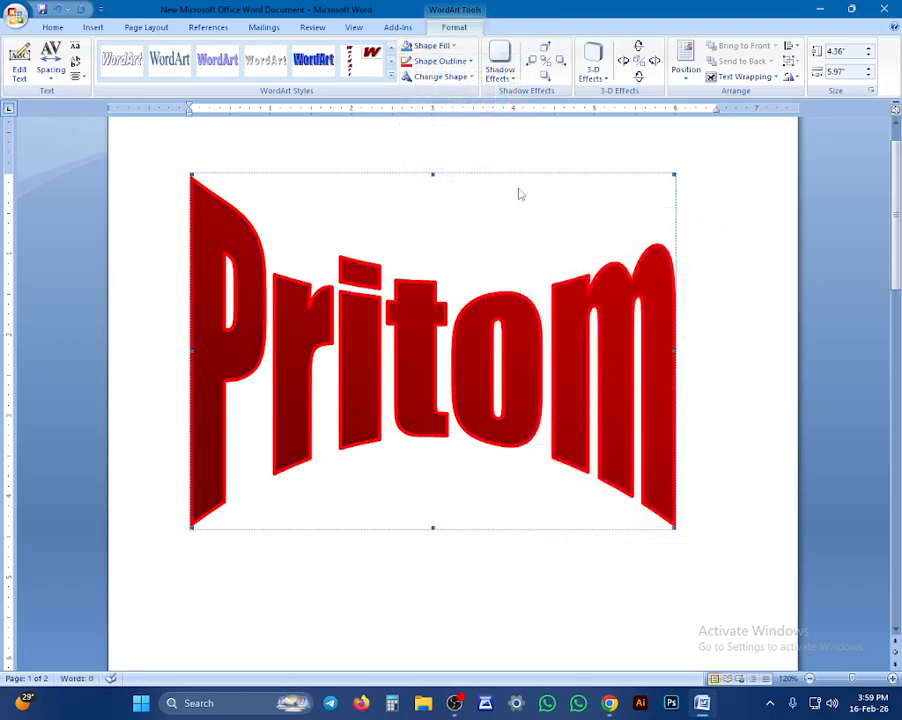
- Change the WordArt's fill to a two-colour gradient with standard yellow as the second colour
left_click(432, 45)
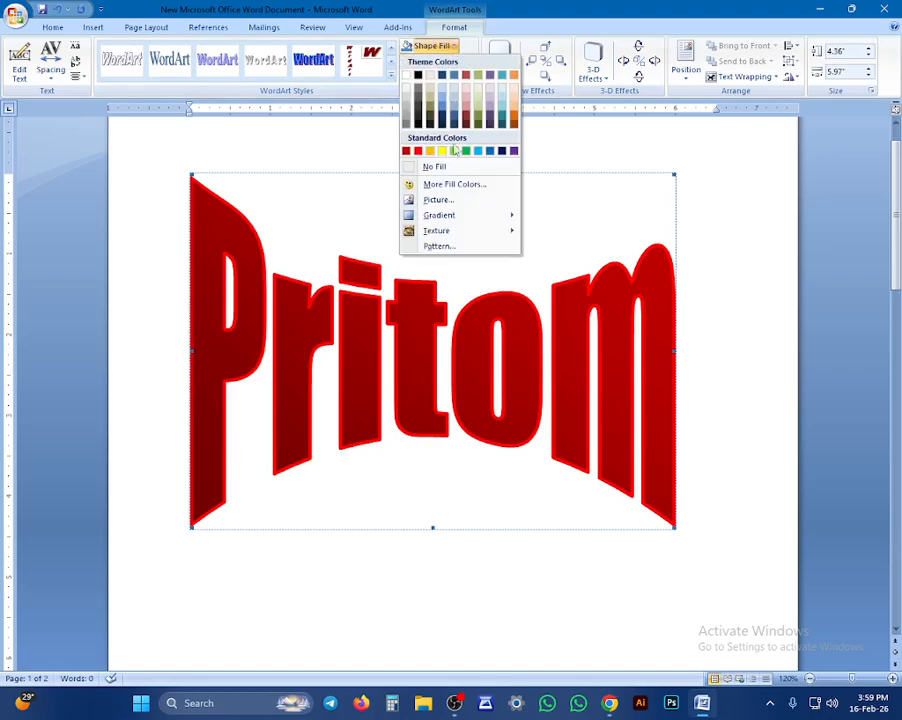
mouse_move(464, 216)
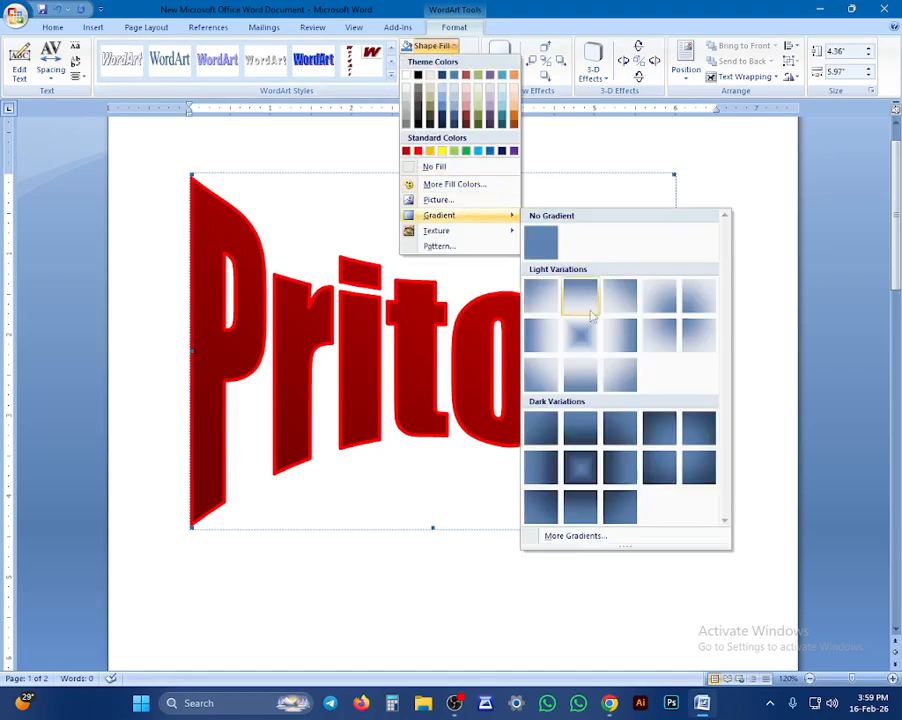
left_click(578, 537)
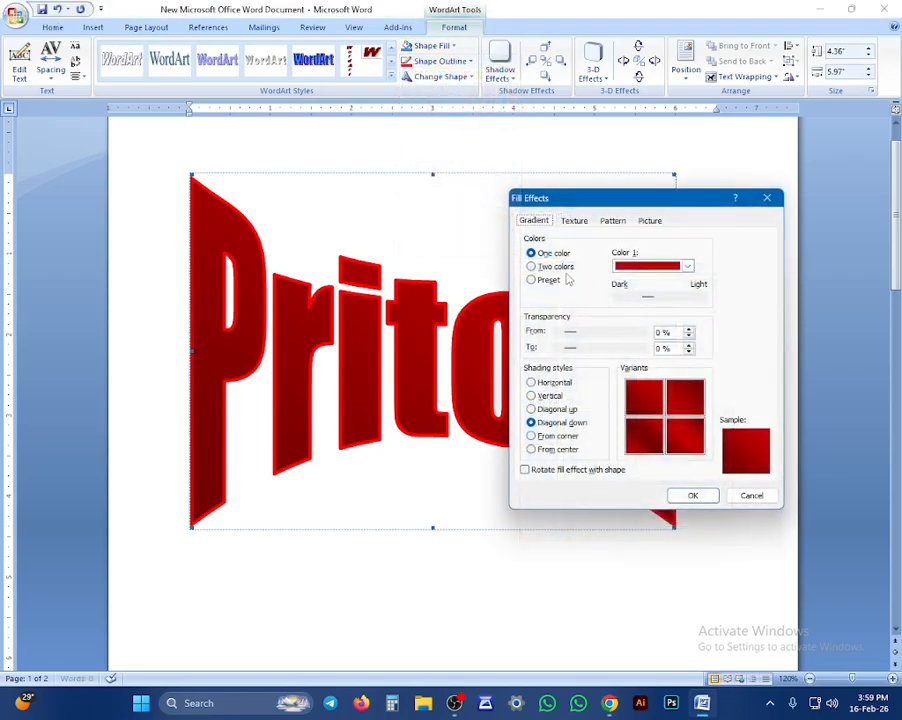
left_click(545, 266)
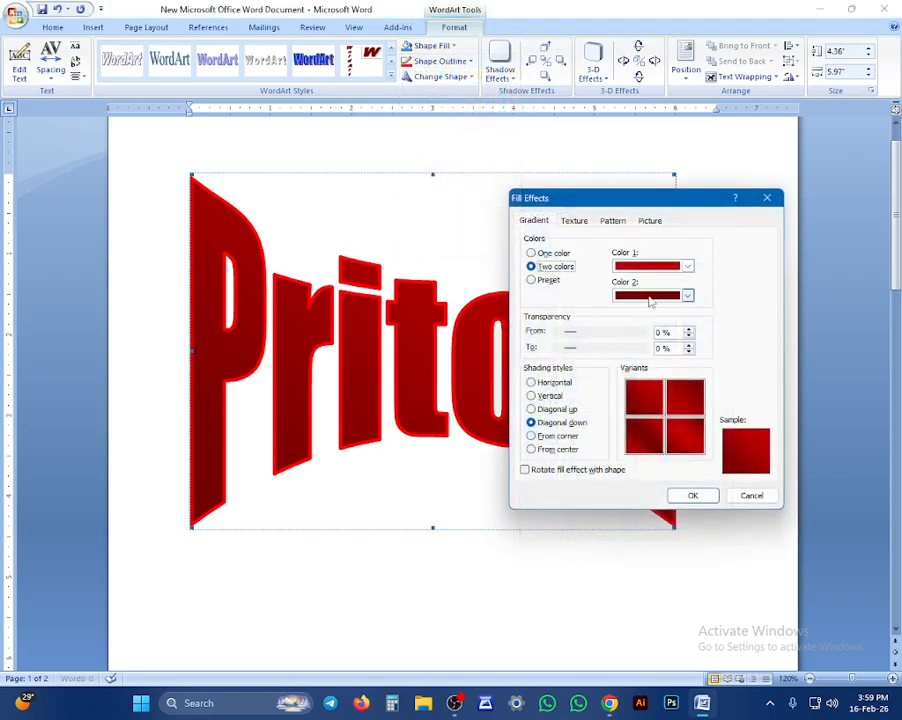
left_click(687, 295)
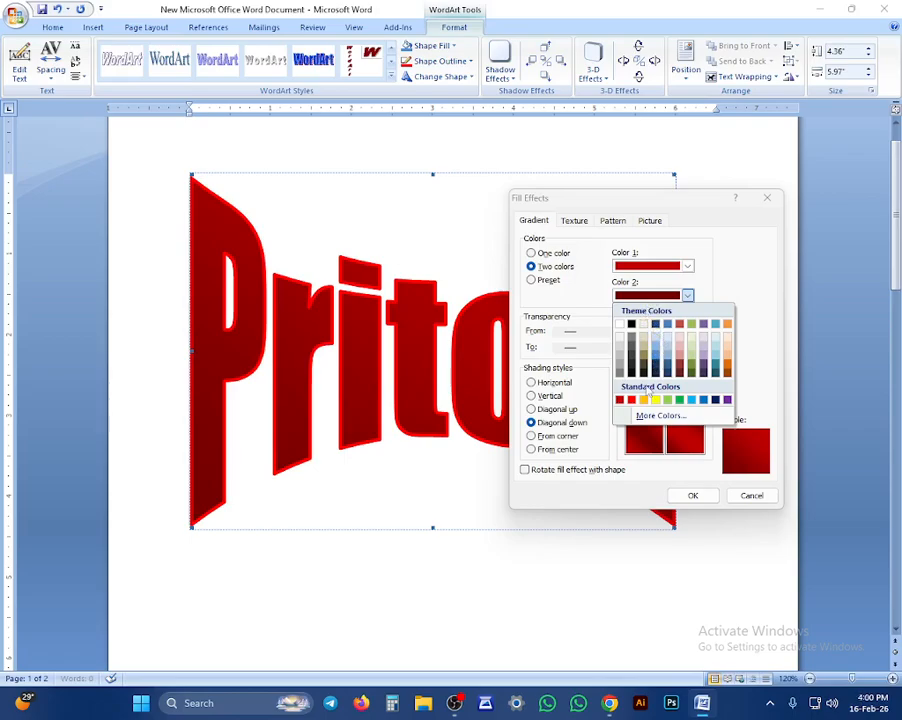
left_click(655, 400)
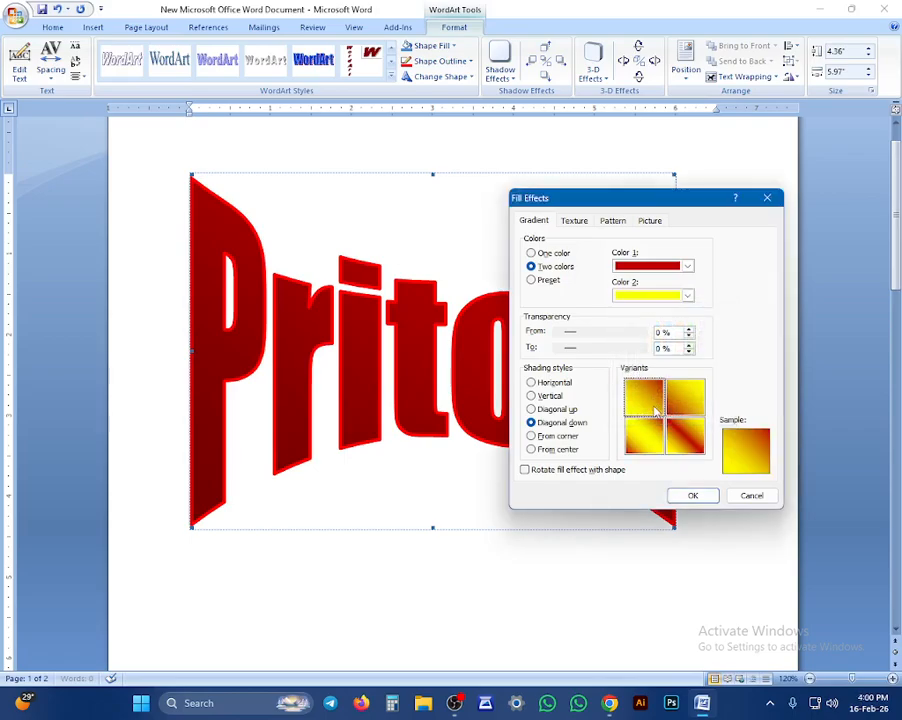
left_click(686, 495)
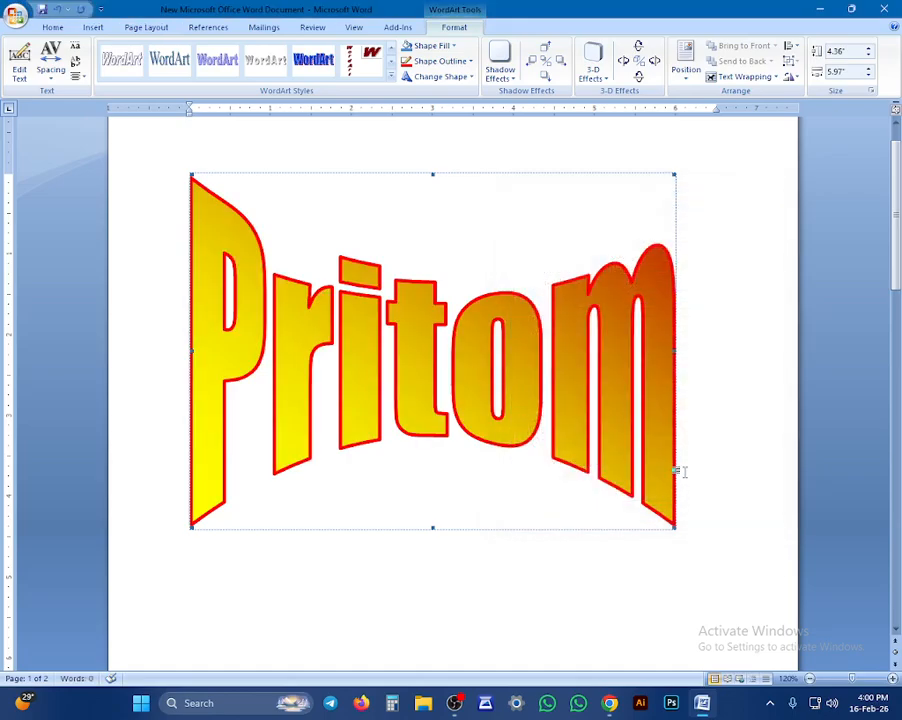
- Change the WordArt's two-colour gradient fill to theme dark blue and standard red with diagonal down shading
left_click(440, 61)
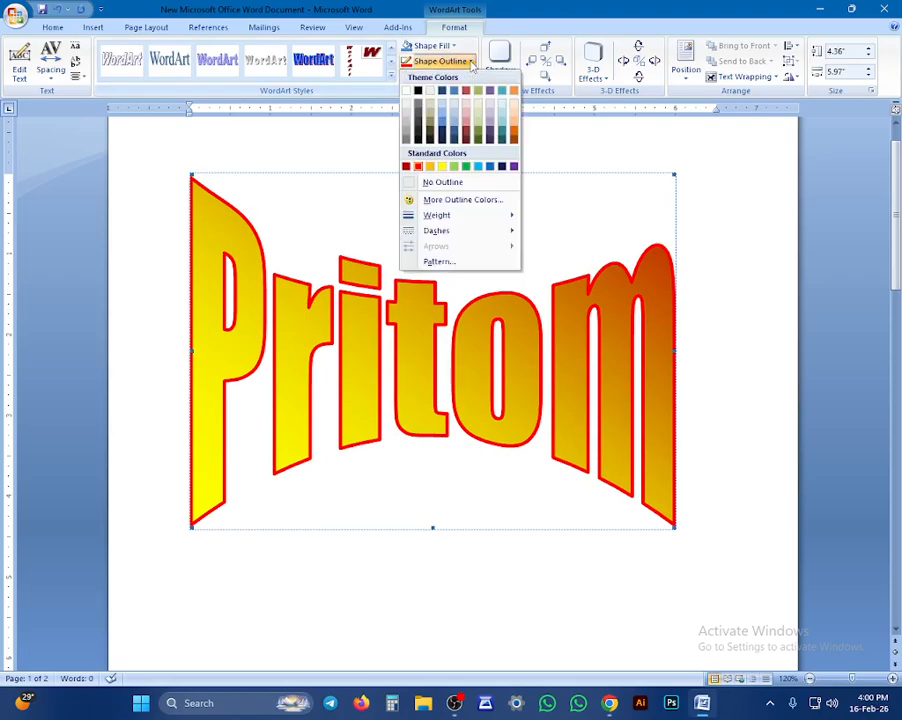
left_click(452, 47)
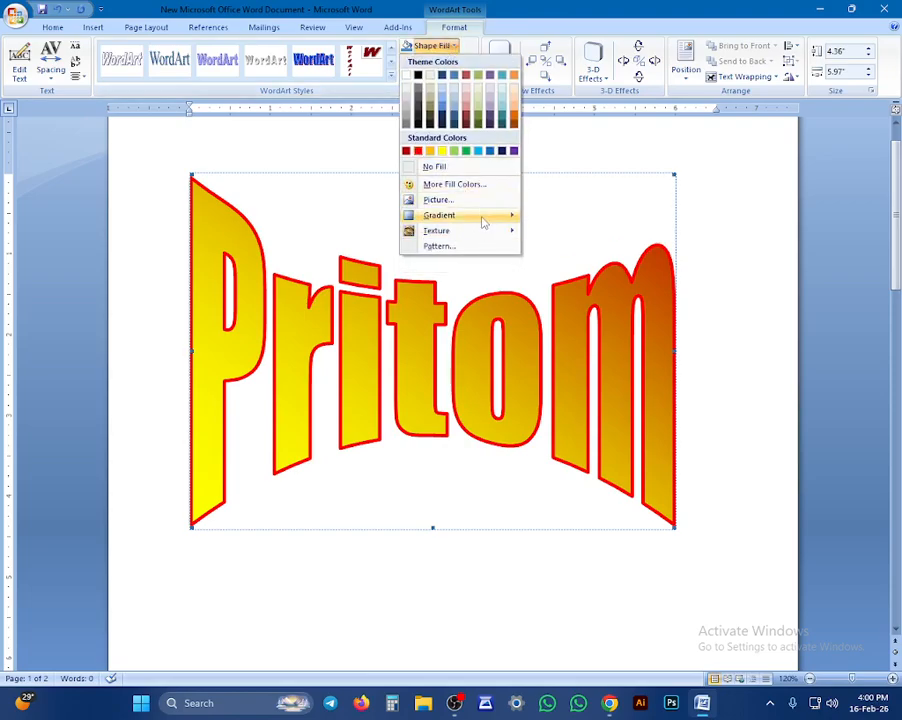
mouse_move(483, 217)
left_click(575, 535)
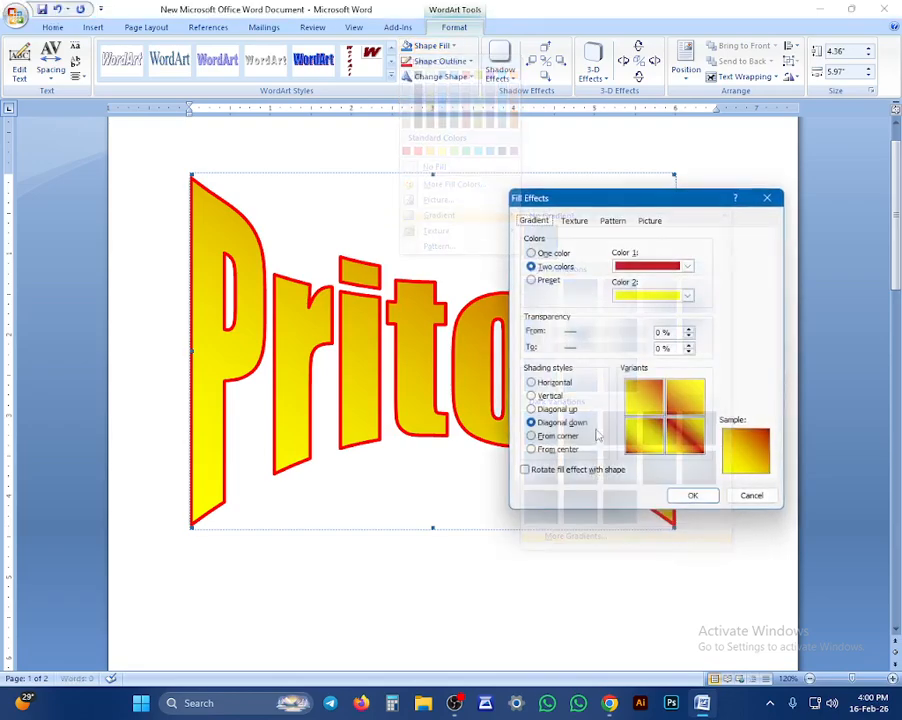
left_click(642, 265)
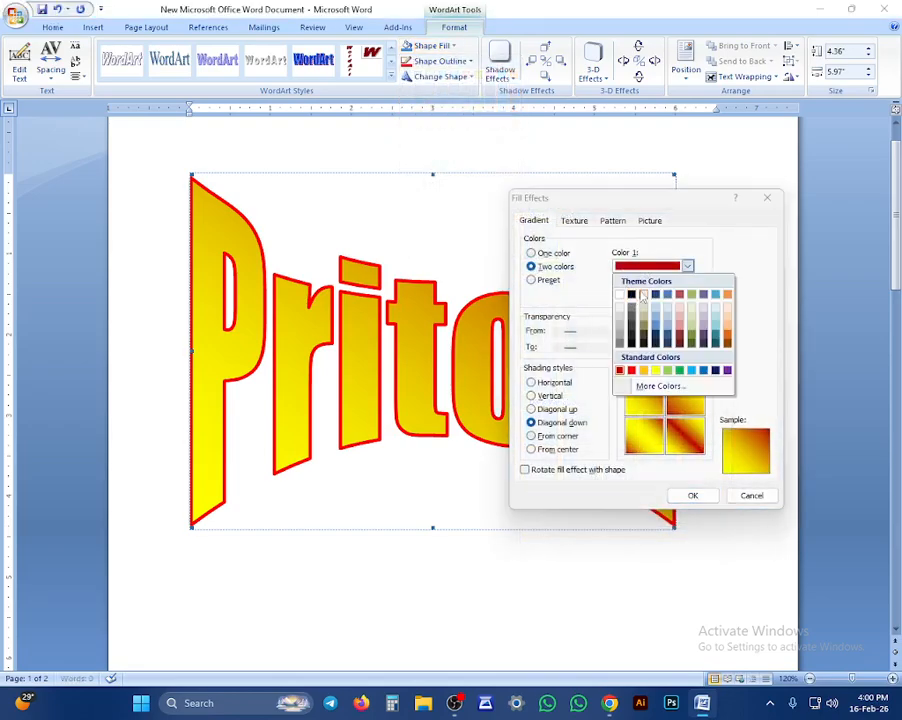
left_click(653, 295)
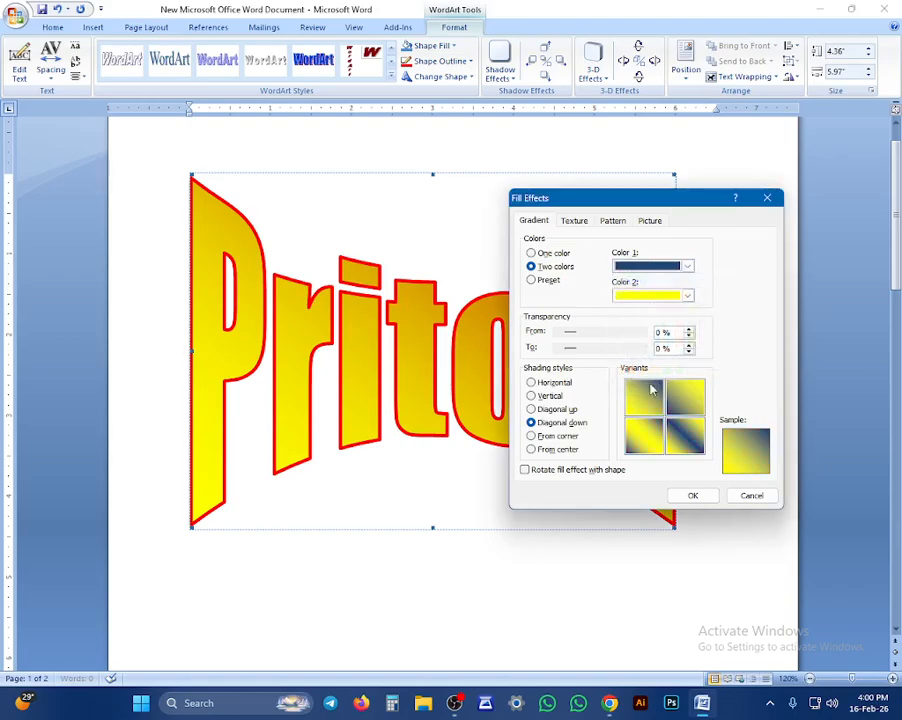
left_click(687, 295)
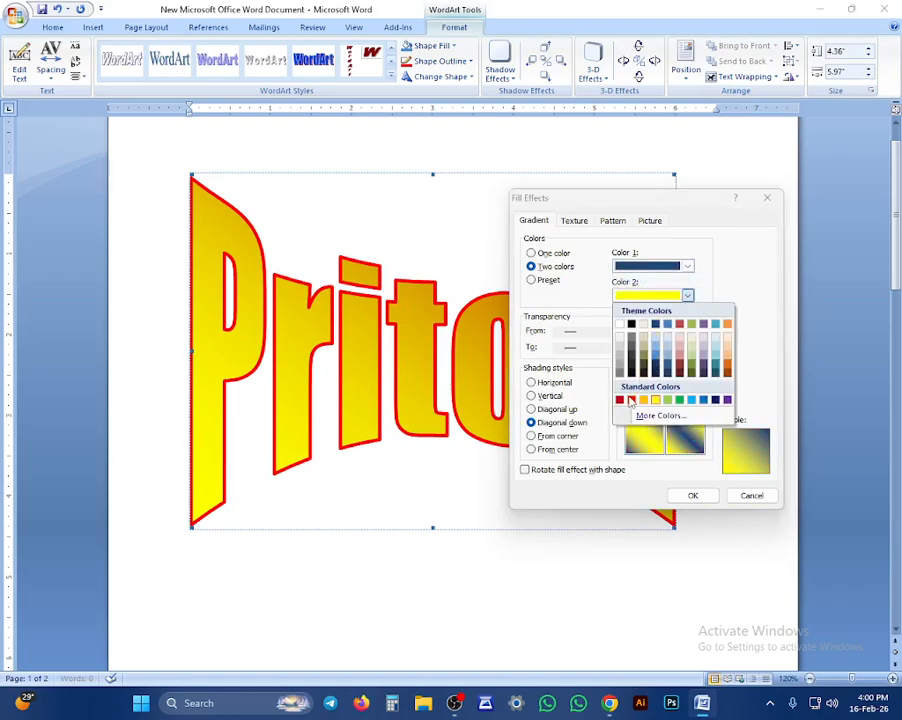
left_click(631, 400)
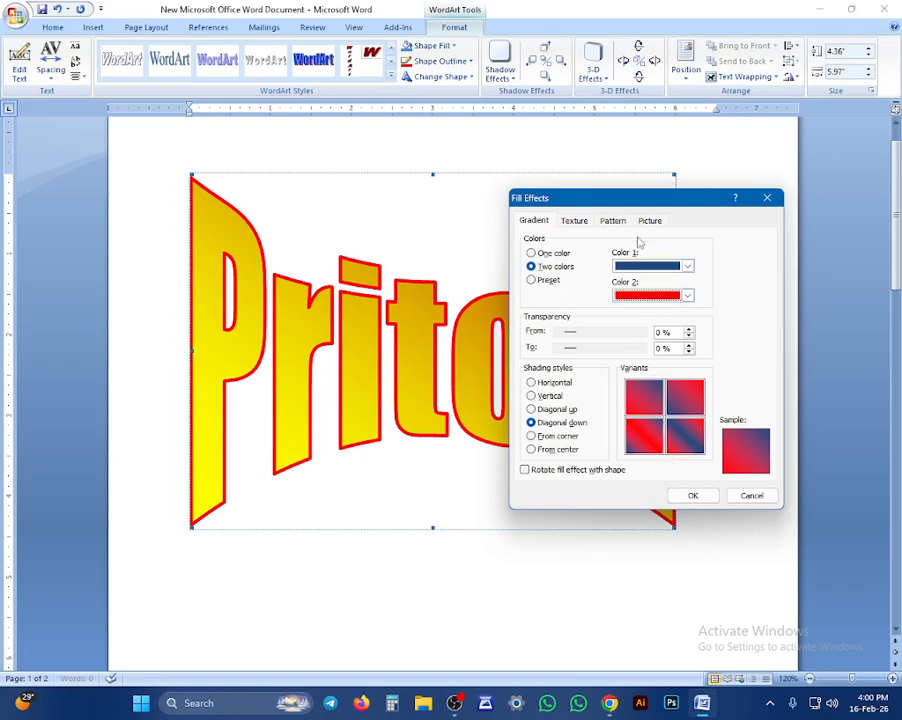
left_click(655, 267)
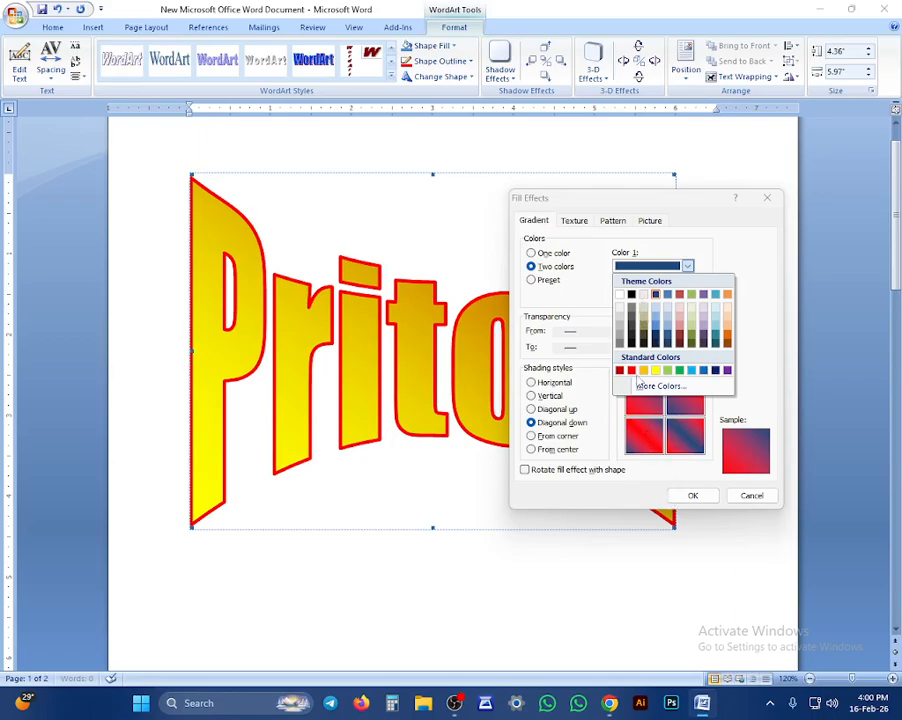
left_click(692, 502)
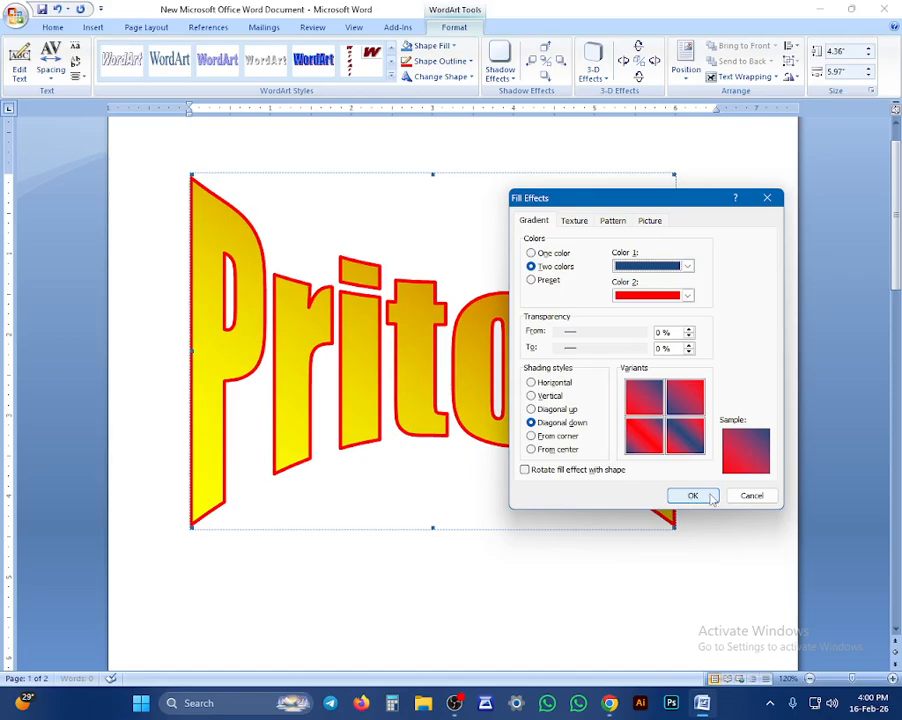
left_click(692, 496)
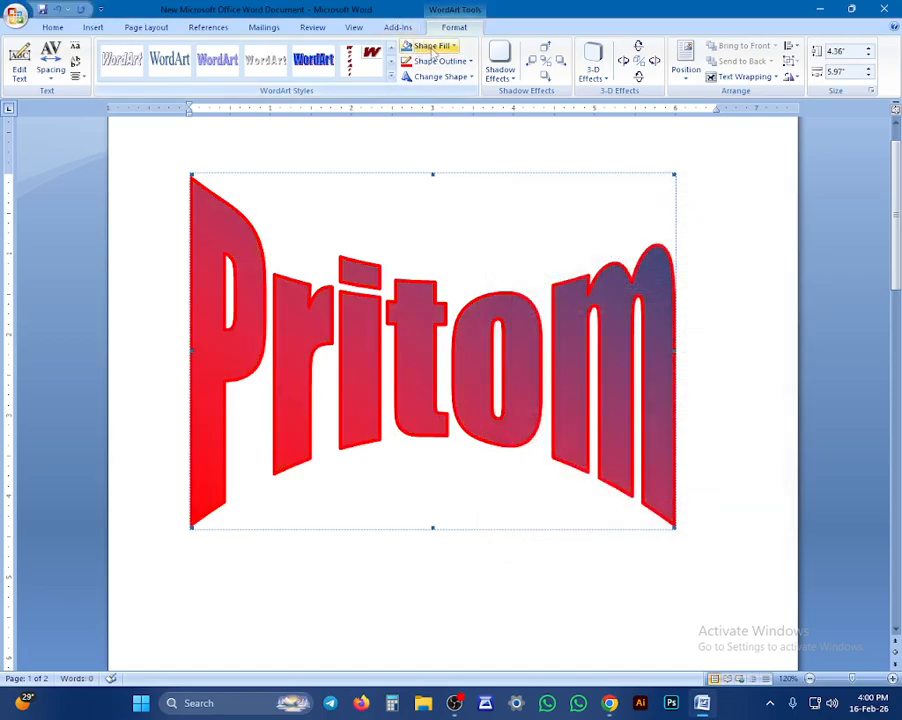
- Fill the WordArt with the crumpled brown paper texture and replace it with the green marble texture
left_click(432, 47)
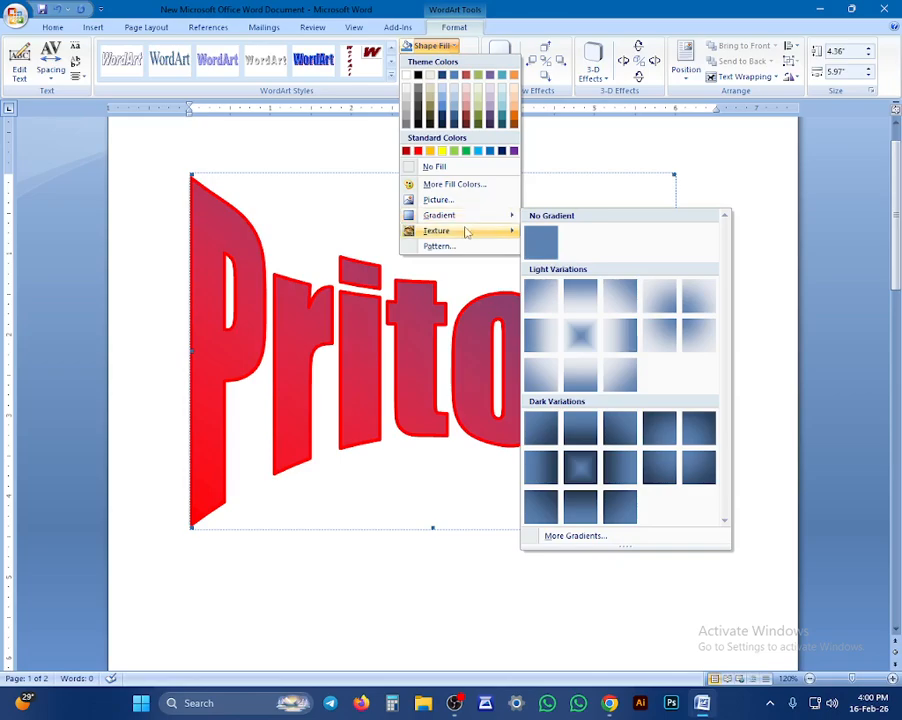
mouse_move(466, 232)
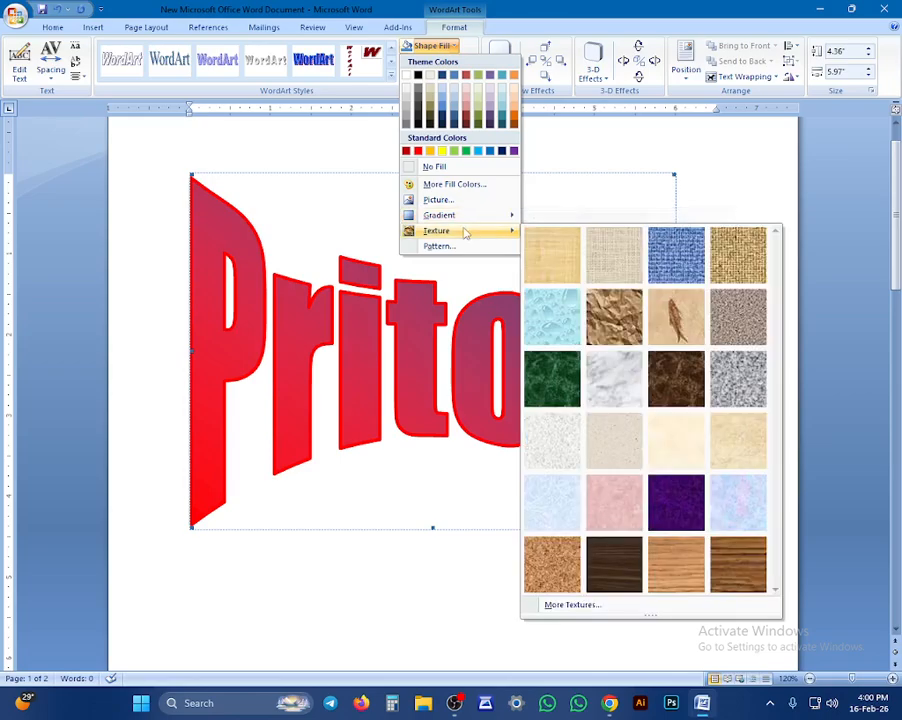
left_click(600, 308)
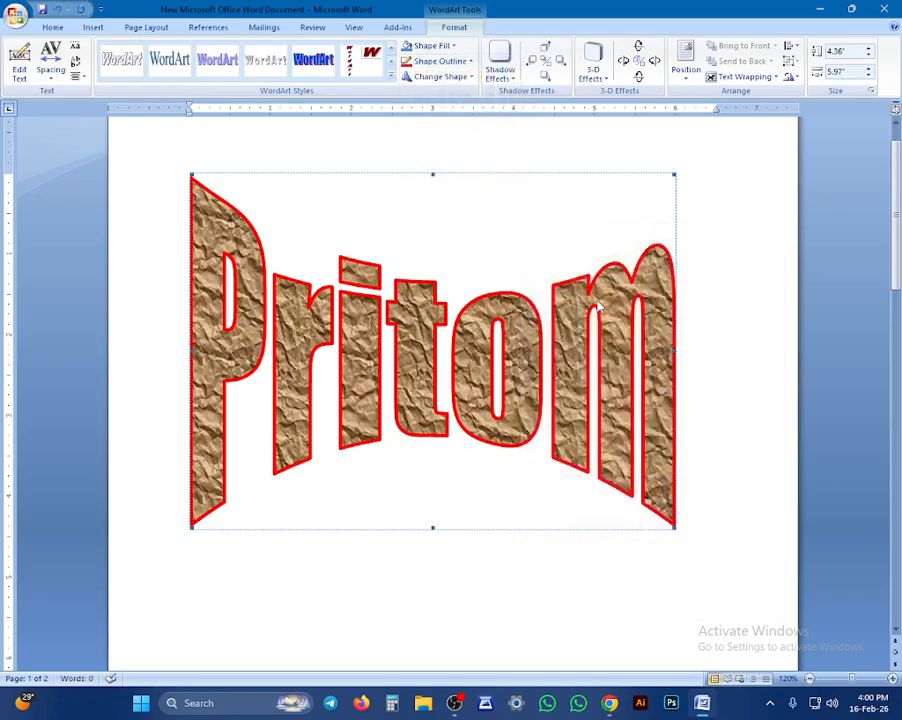
left_click(432, 46)
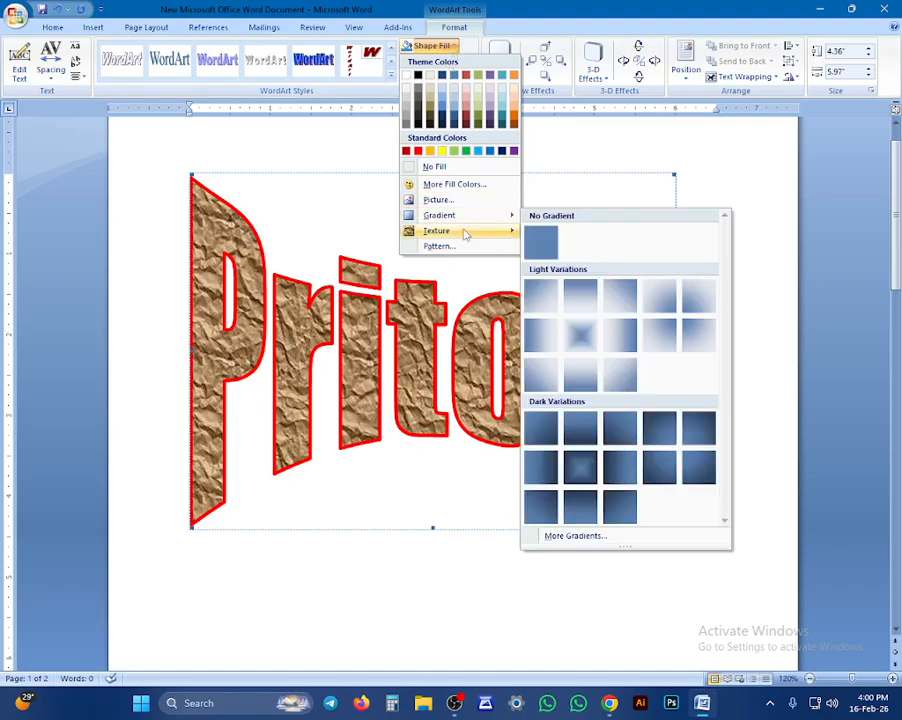
mouse_move(476, 231)
left_click(558, 373)
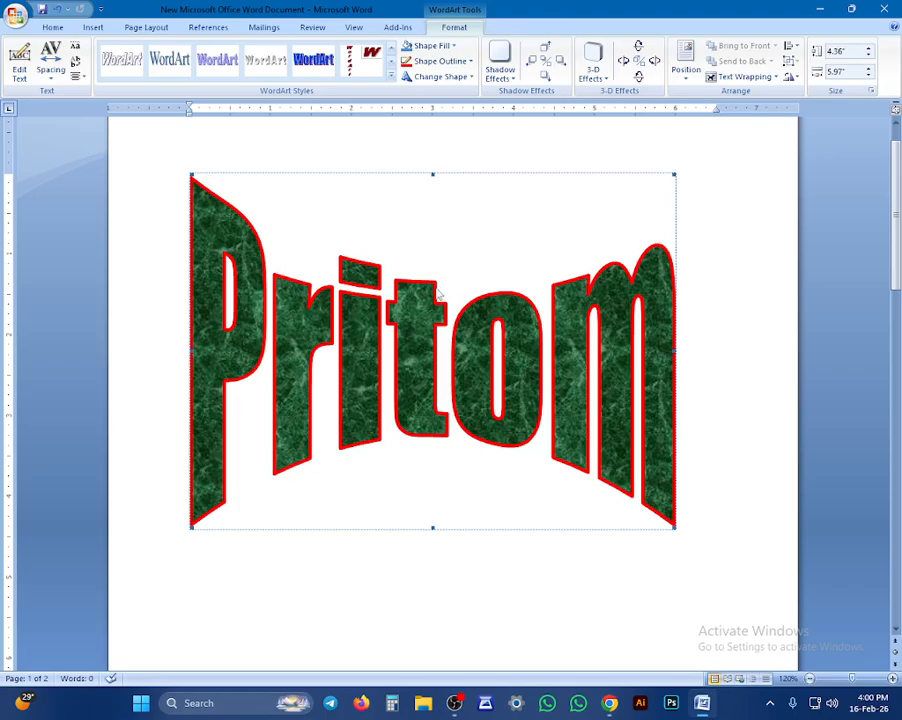
- Replace the WordArt's marble fill with the dark wood texture in the last row of the texture gallery
left_click(450, 47)
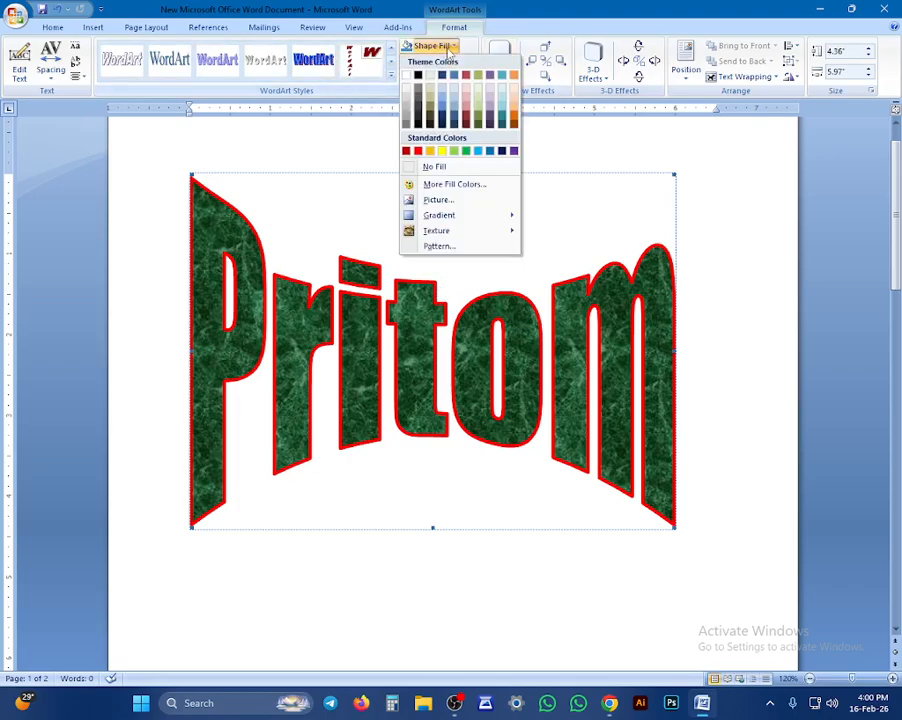
mouse_move(452, 232)
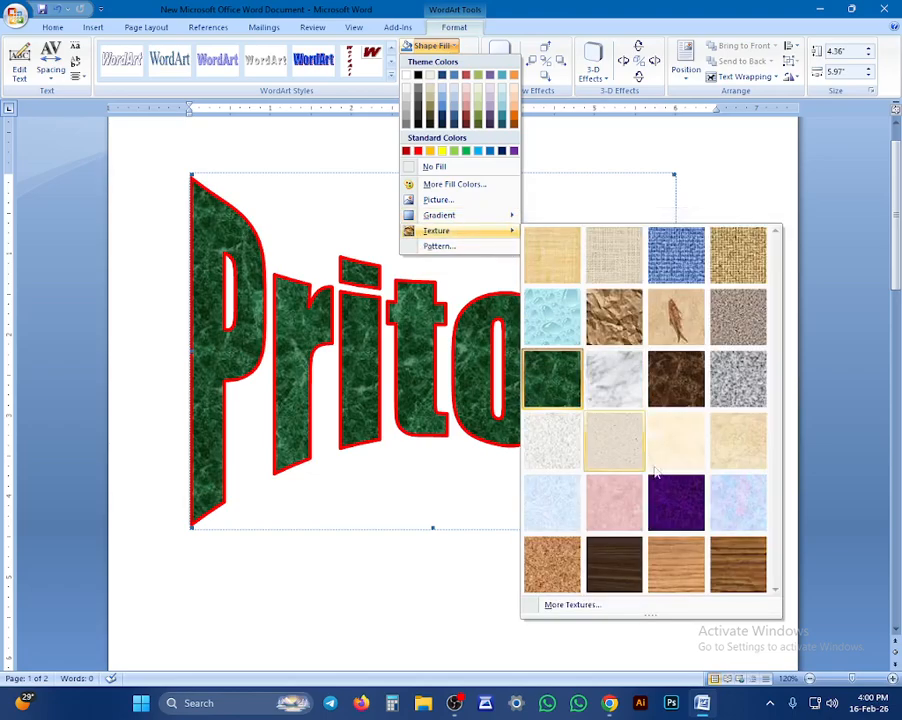
left_click(731, 570)
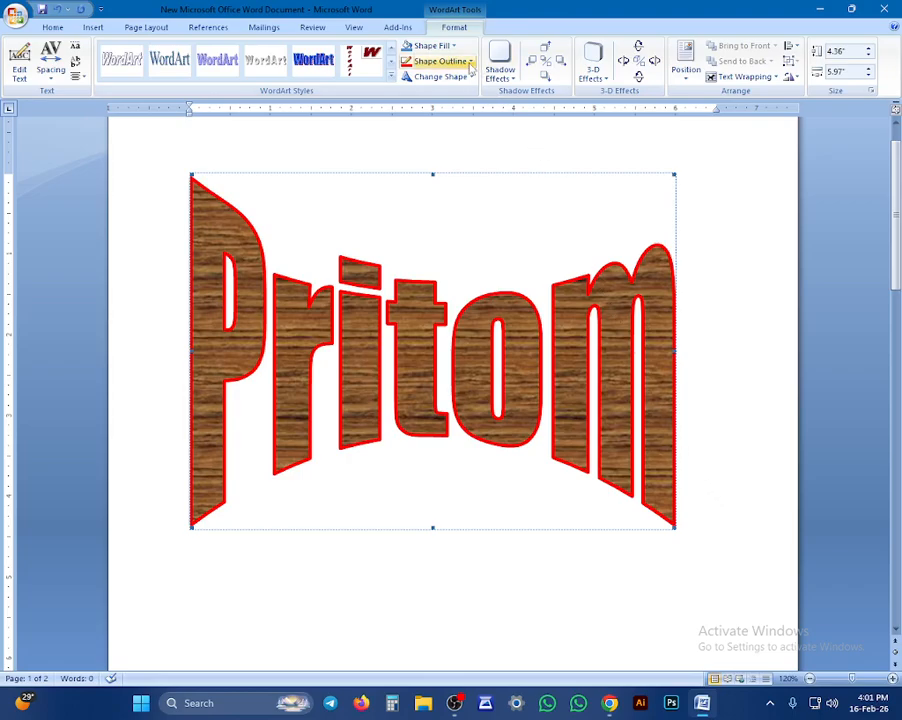
- Open the pattern fills for the WordArt and try several patterns, ending with Wide upward diagonal
left_click(431, 45)
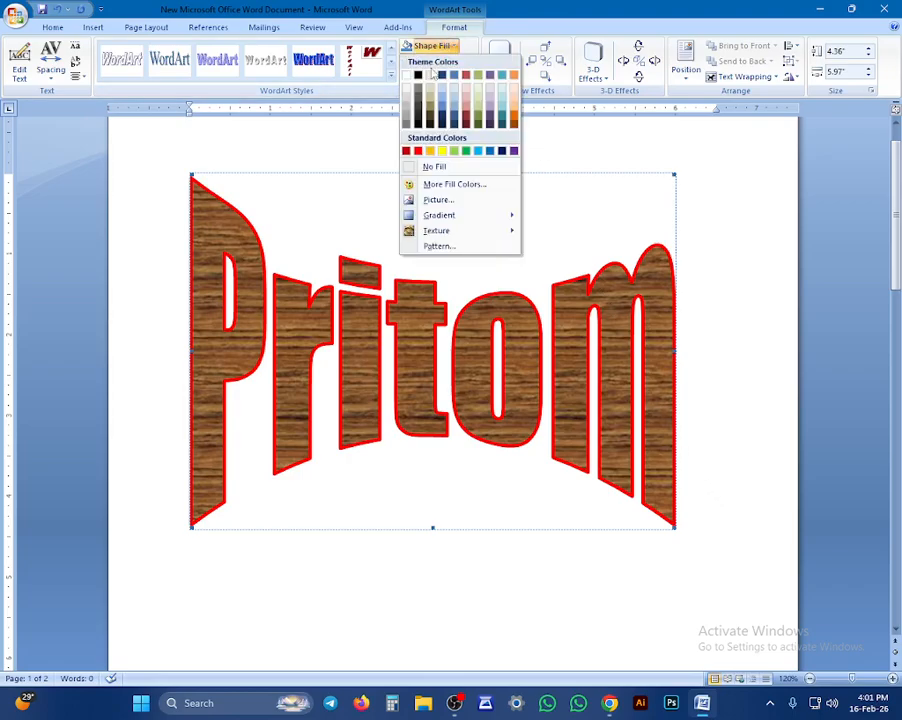
left_click(437, 247)
left_click(580, 290)
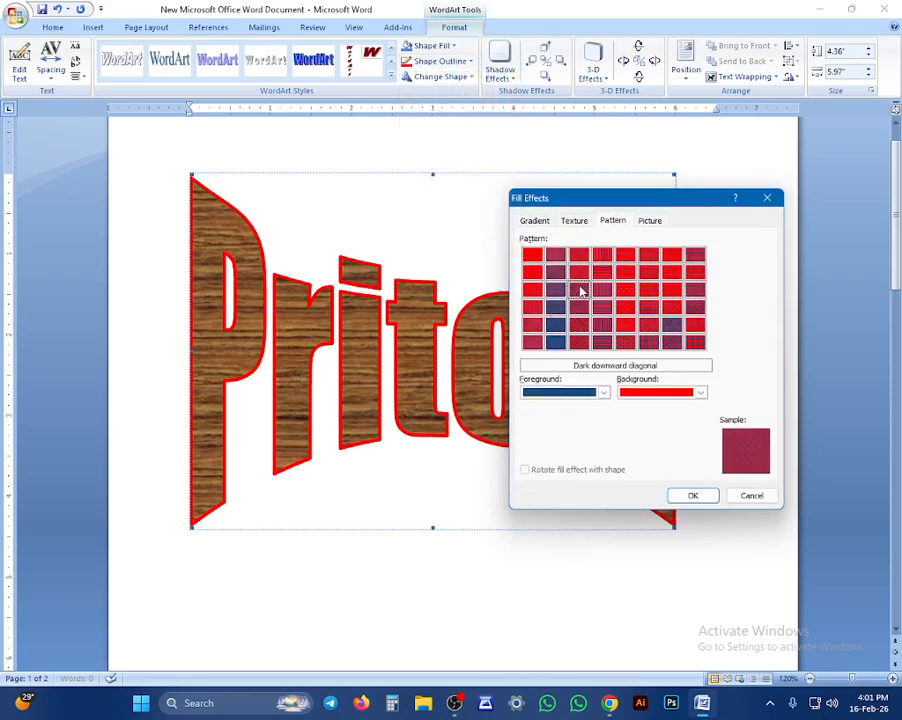
left_click(647, 290)
left_click(625, 274)
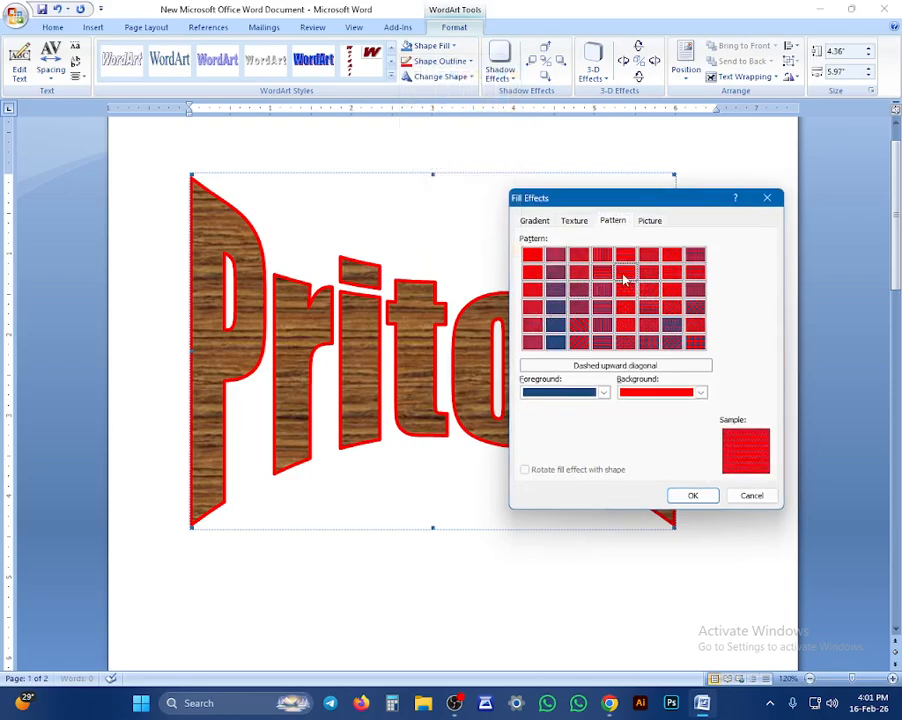
left_click(625, 292)
left_click(586, 343)
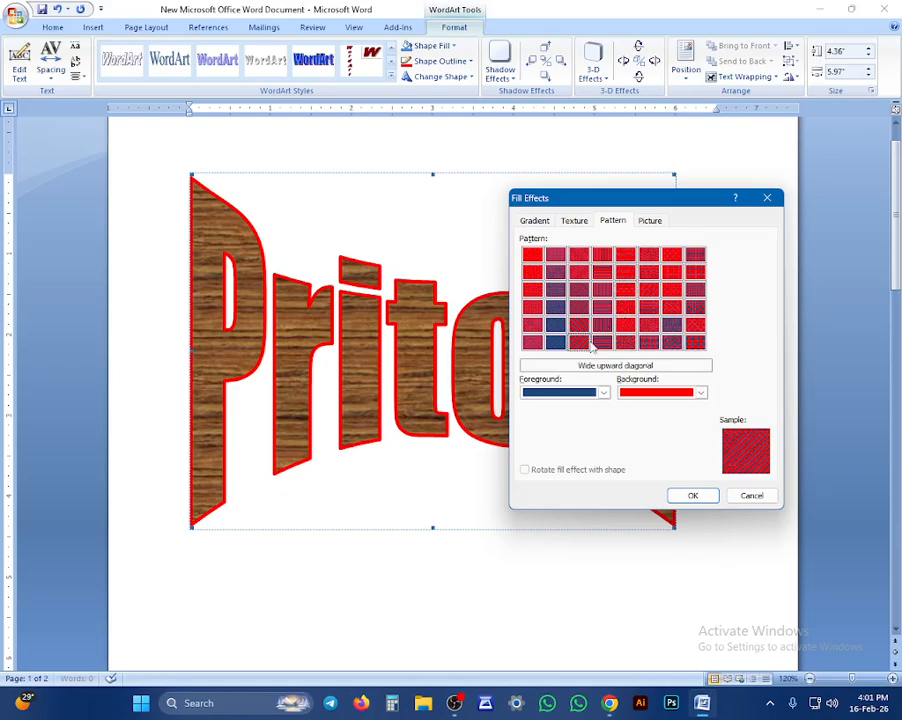
- Set the pattern's foreground to the lightest tint of theme dark blue and choose Wide downward diagonal
left_click(563, 393)
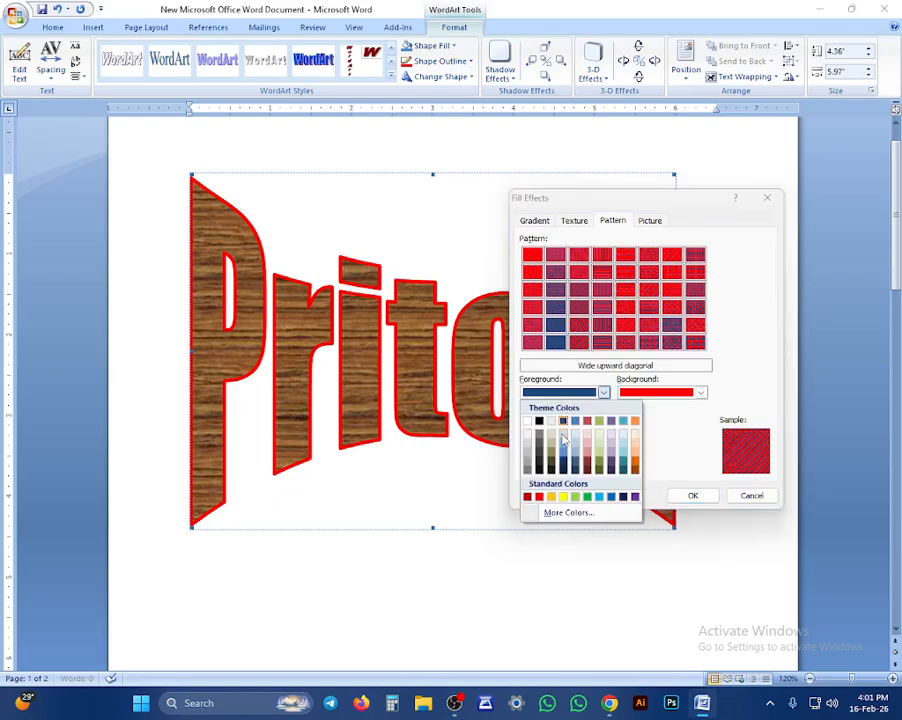
left_click(563, 432)
left_click(648, 291)
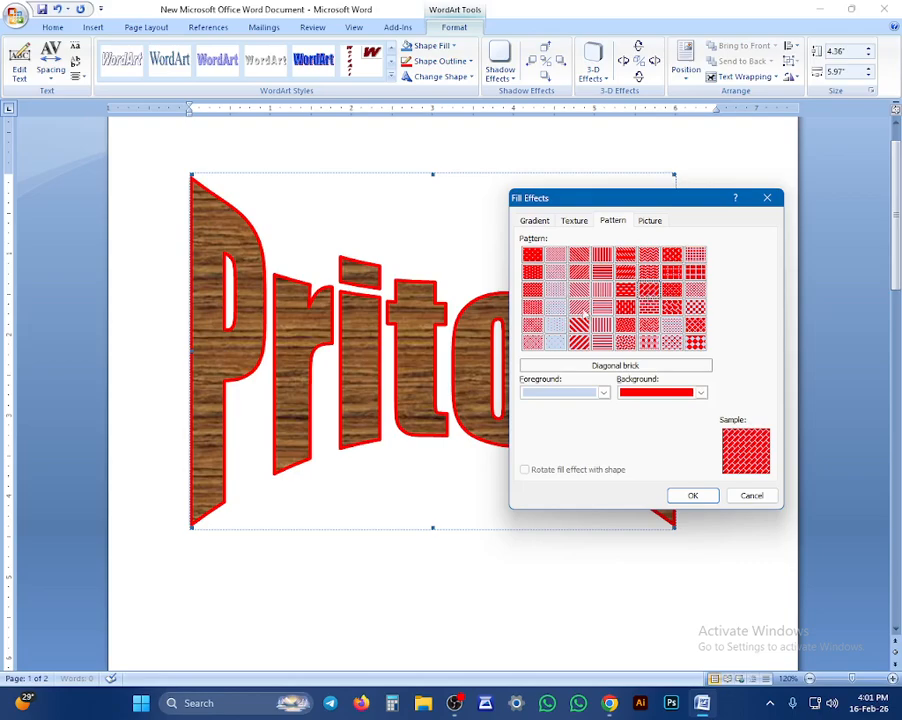
left_click(565, 324)
left_click(579, 326)
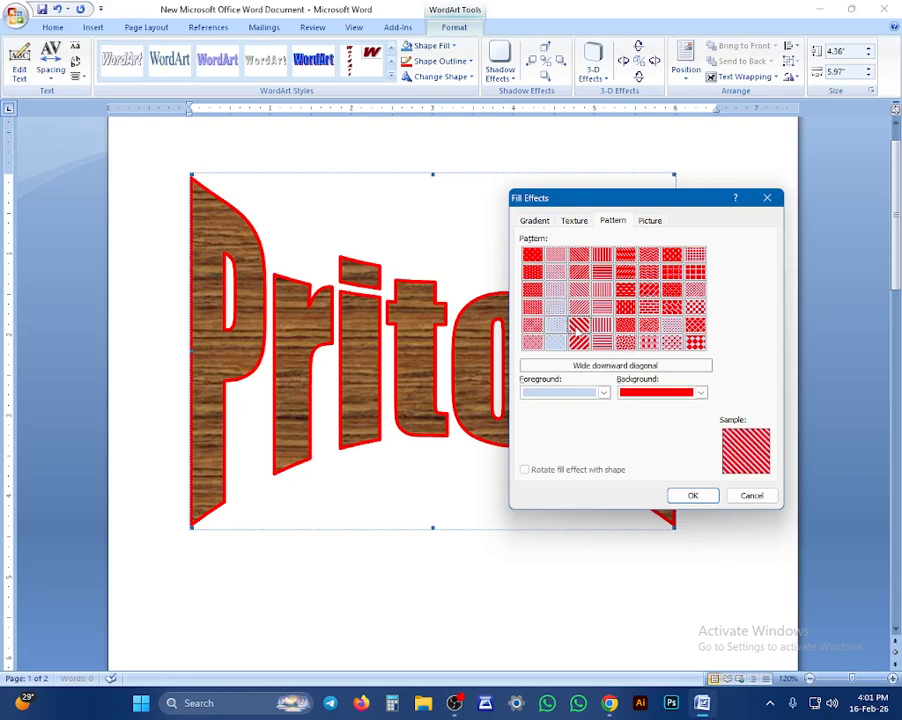
- Set the pattern's background to black and apply the Wide downward diagonal pattern to the WordArt
left_click(656, 393)
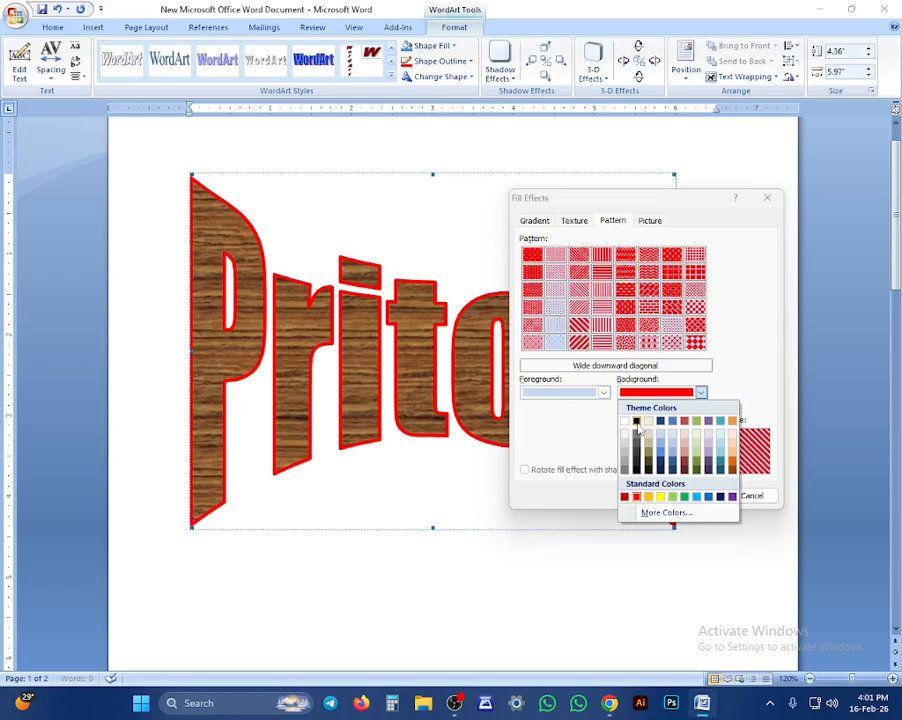
left_click(637, 421)
left_click(625, 307)
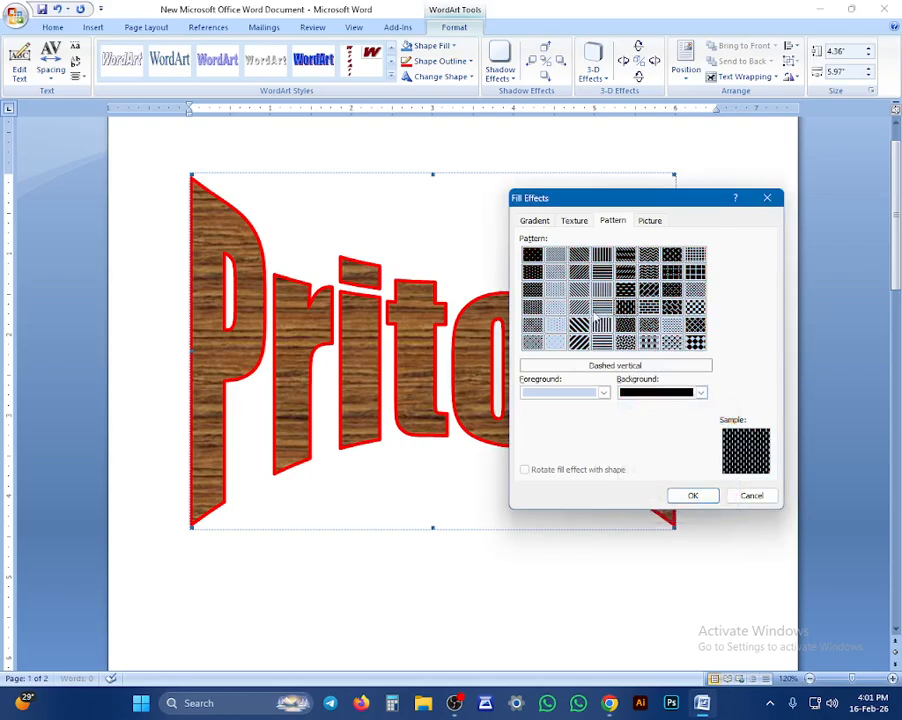
left_click(601, 307)
left_click(579, 325)
left_click(692, 495)
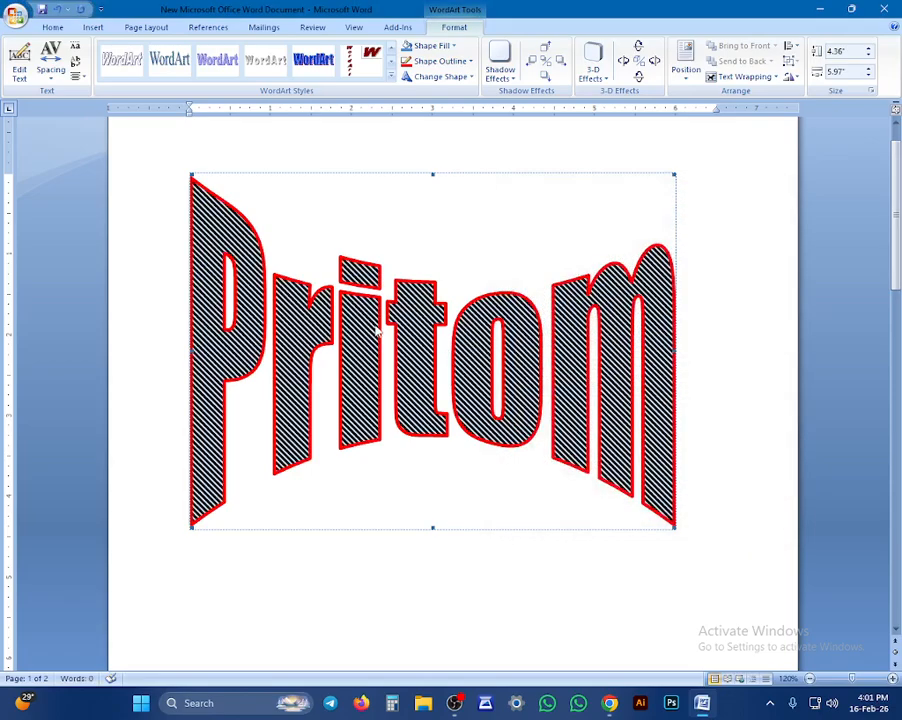
- Try the third warp shape in the first row and the circle follow-path shape on the WordArt
left_click(437, 77)
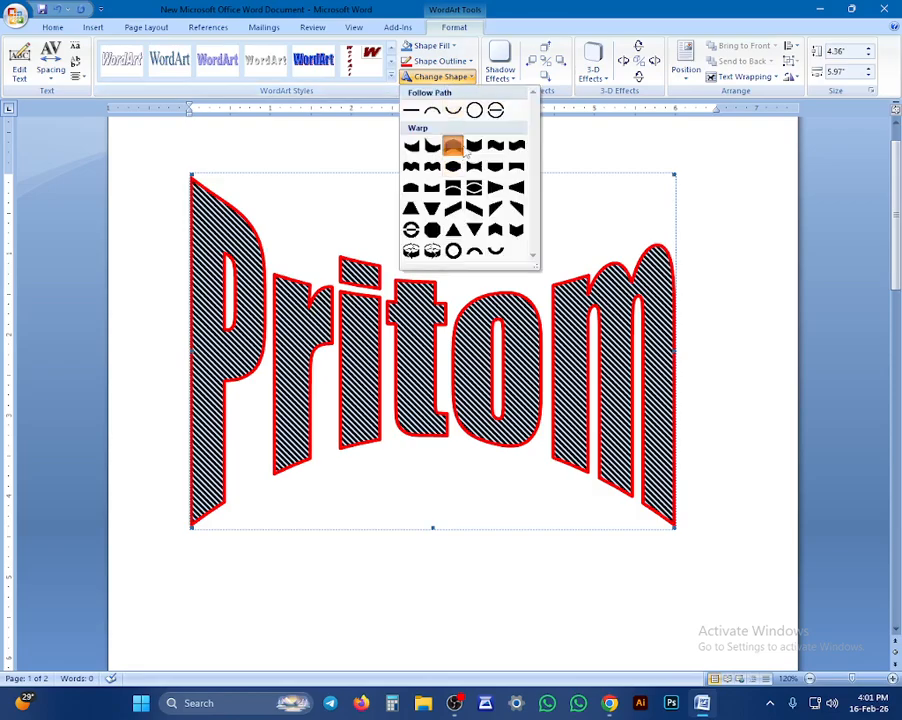
left_click(453, 145)
left_click(437, 77)
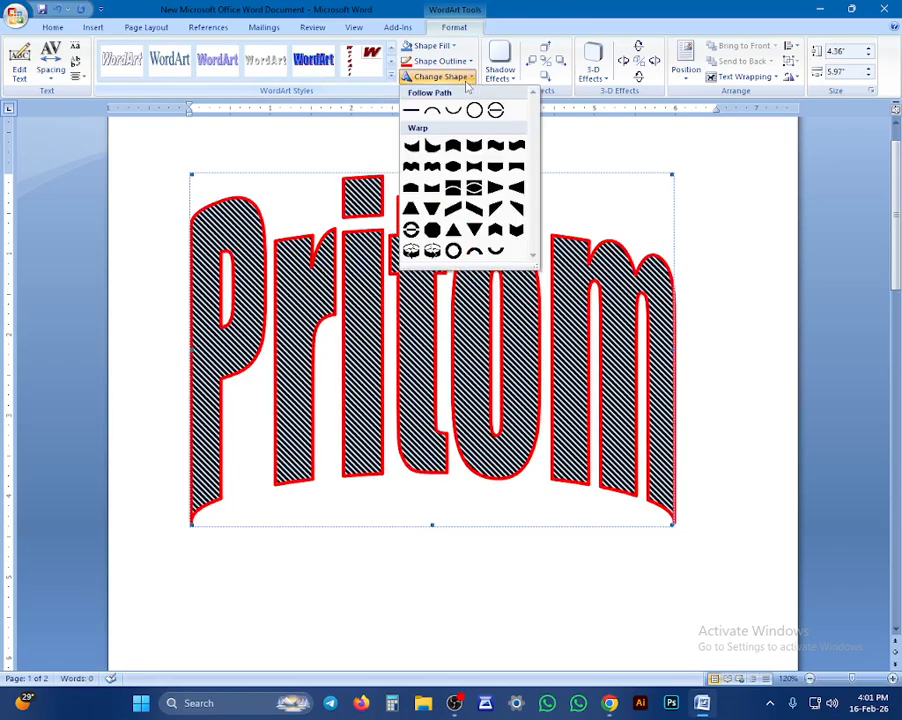
left_click(474, 111)
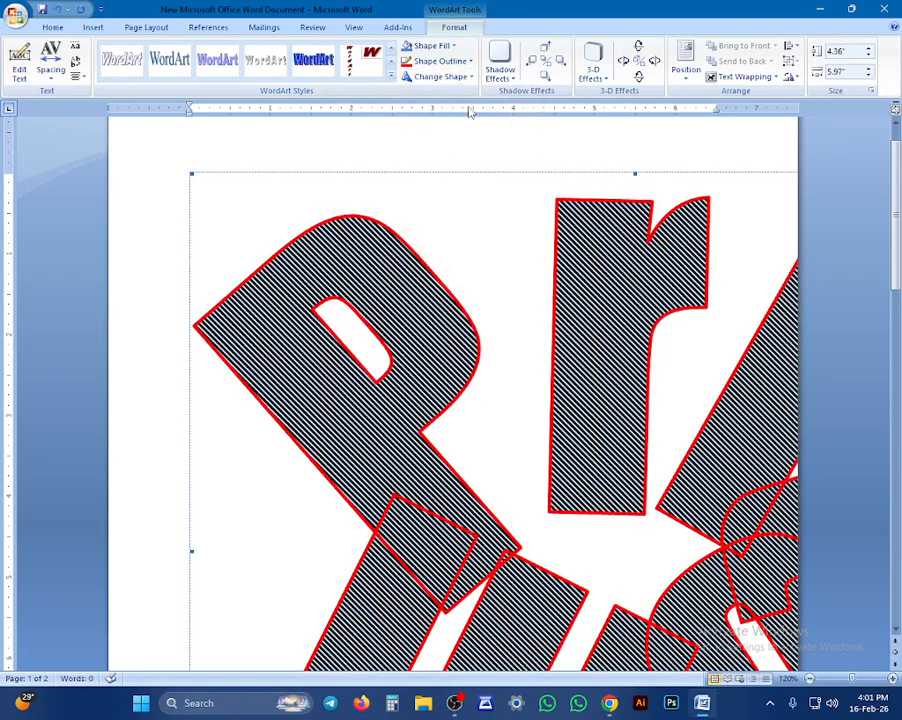
- Change the WordArt's shape to the upward-slanting warp in the fourth row
left_click(437, 77)
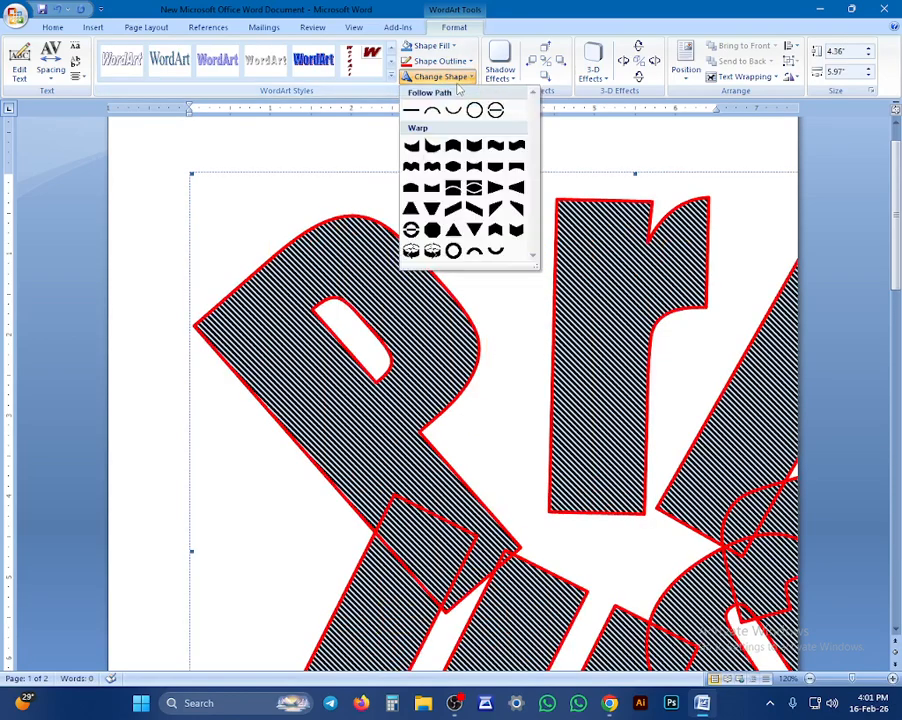
left_click(455, 210)
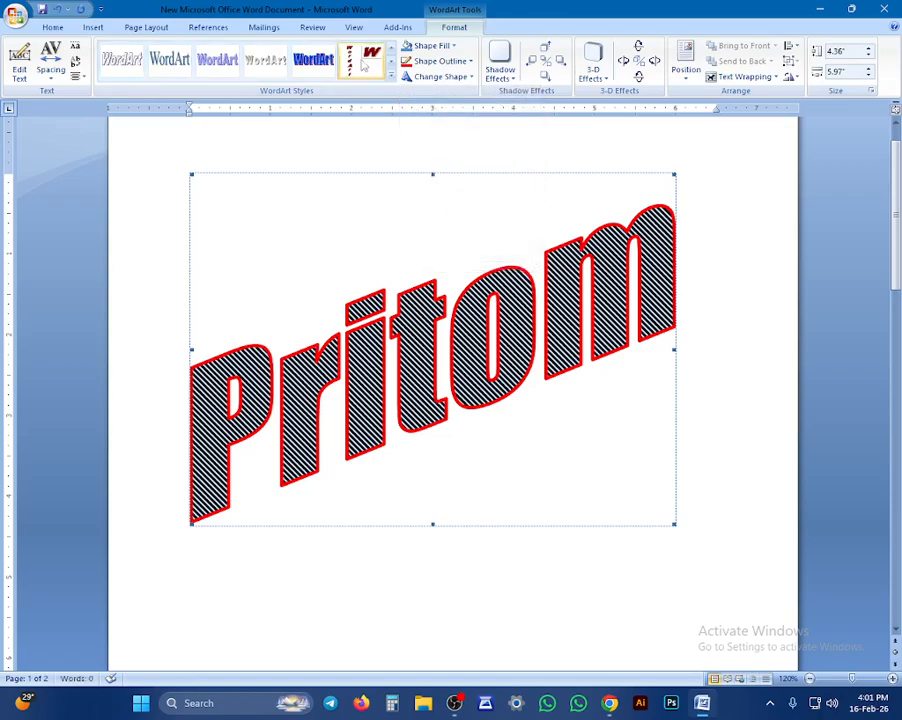
- Try the first two drop shadows and the first perspective shadow on the WordArt
left_click(500, 62)
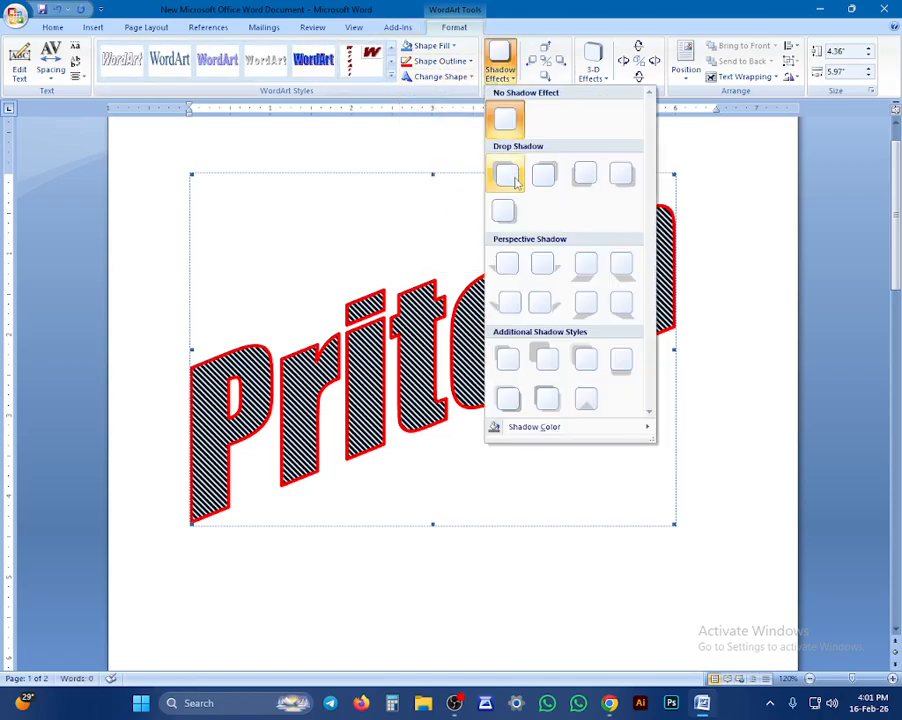
left_click(508, 176)
left_click(501, 70)
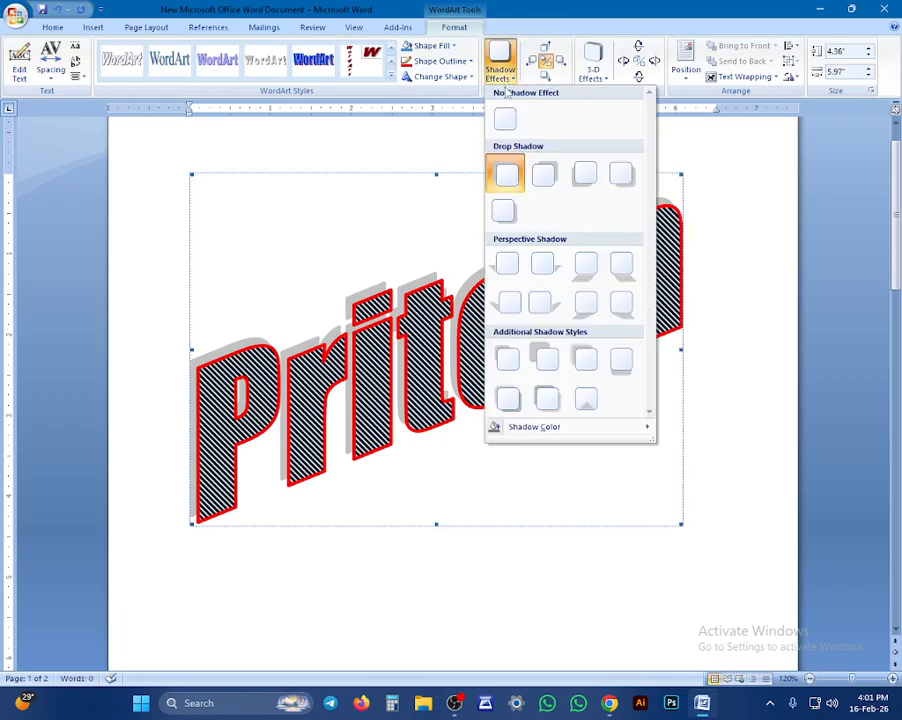
left_click(537, 172)
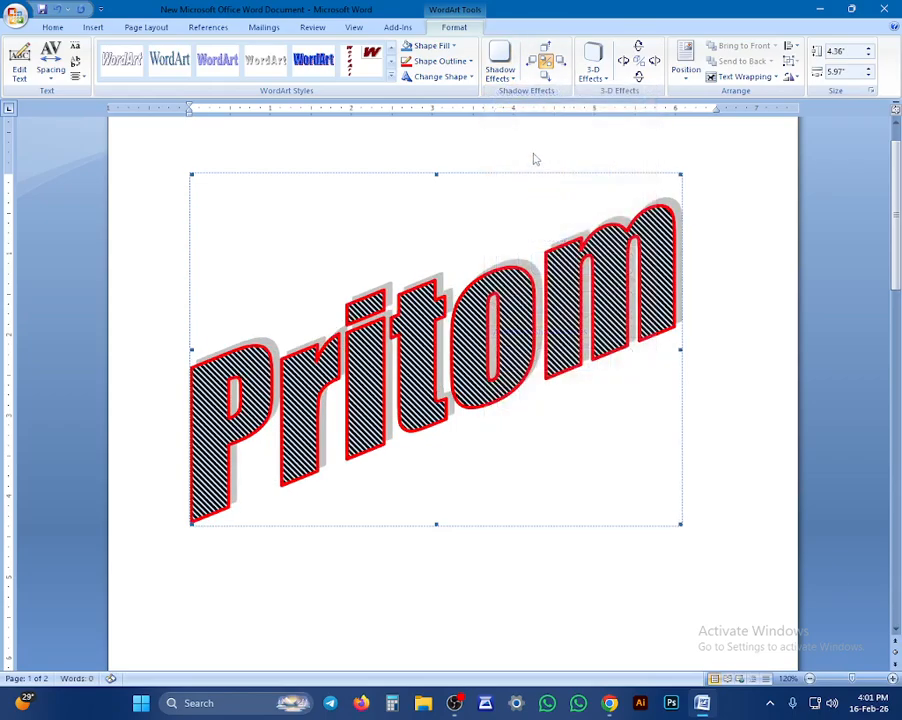
left_click(509, 80)
left_click(508, 263)
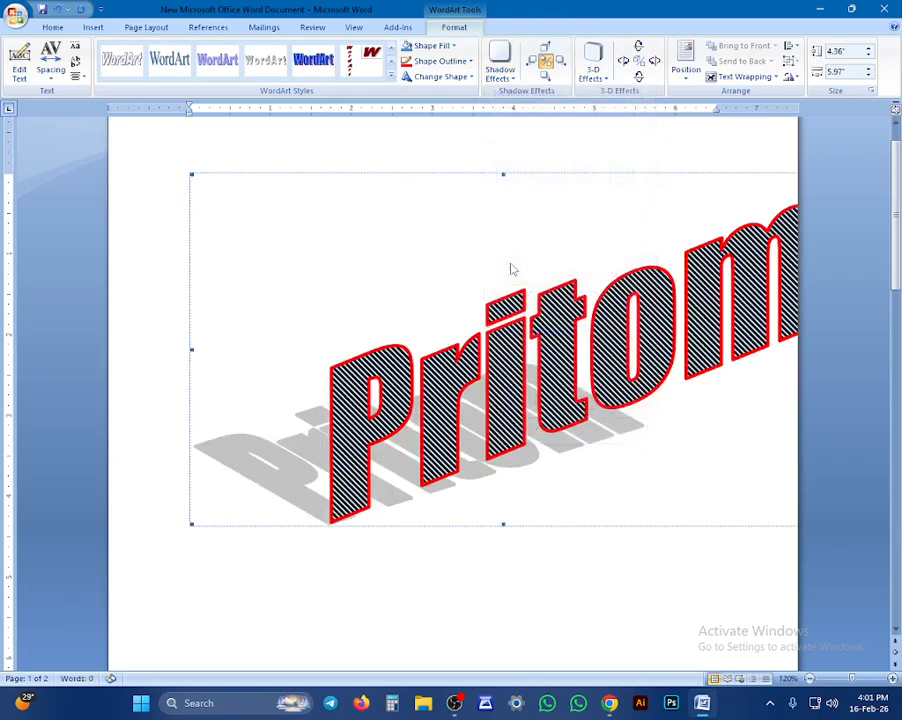
- Apply the first Perspective 3-D effect to the WordArt, try a black fill, and set the fill to standard red
left_click(592, 76)
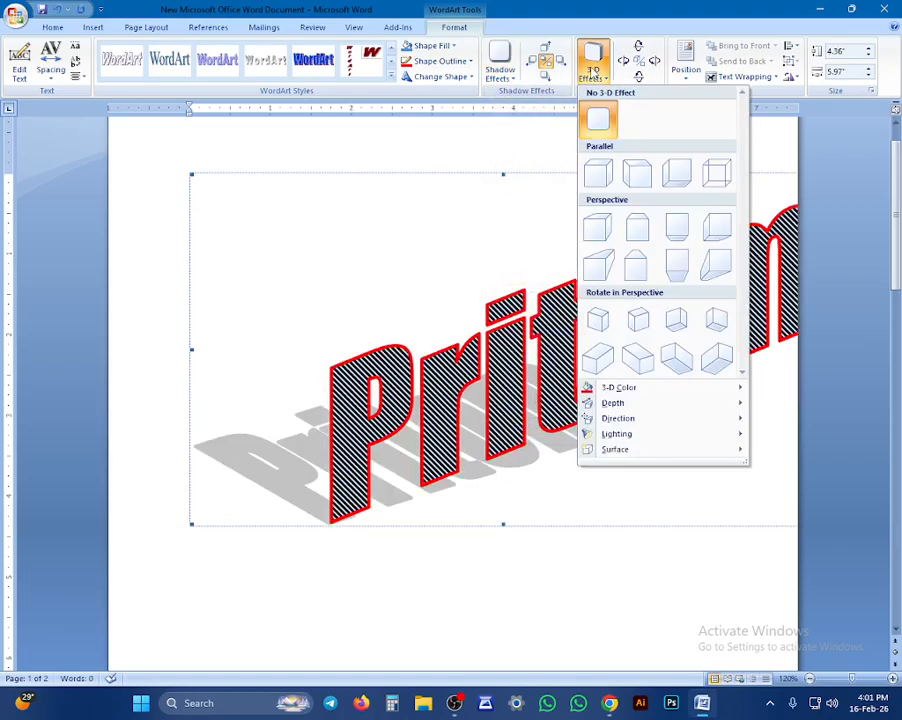
left_click(593, 228)
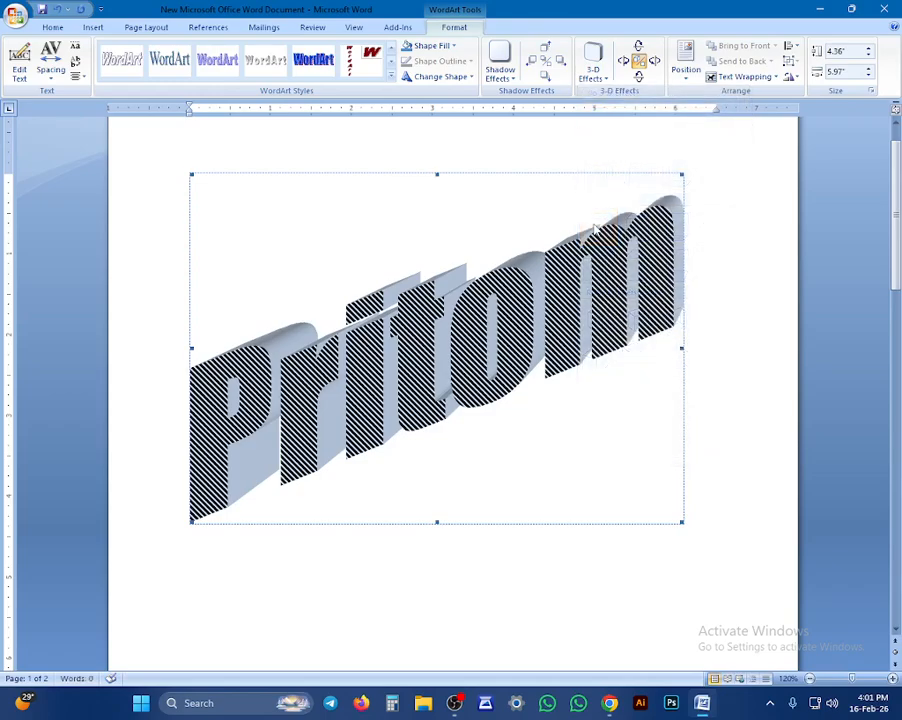
left_click(452, 46)
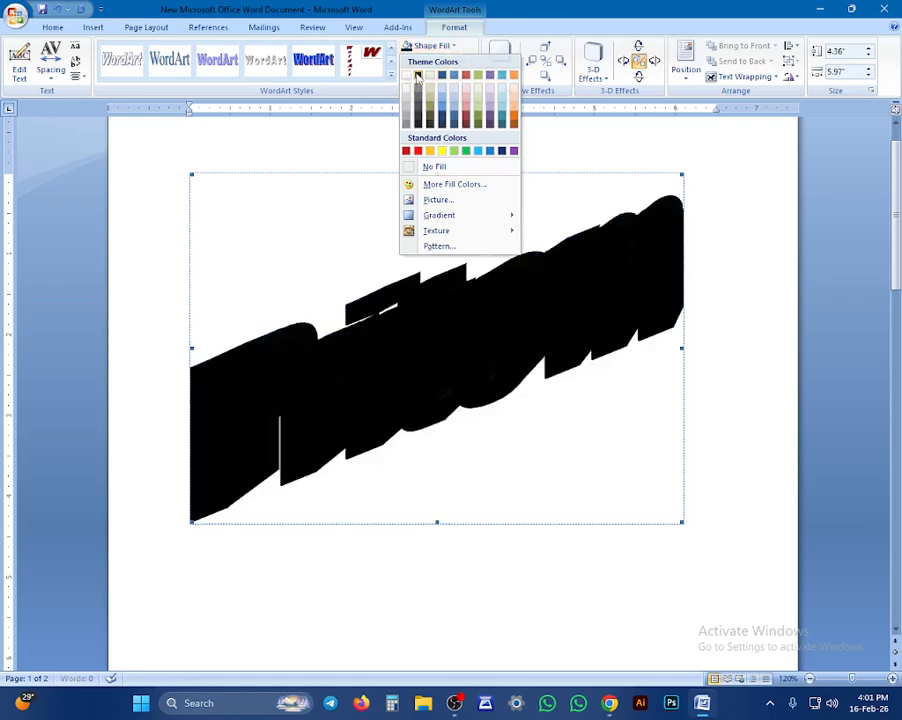
left_click(417, 76)
left_click(432, 46)
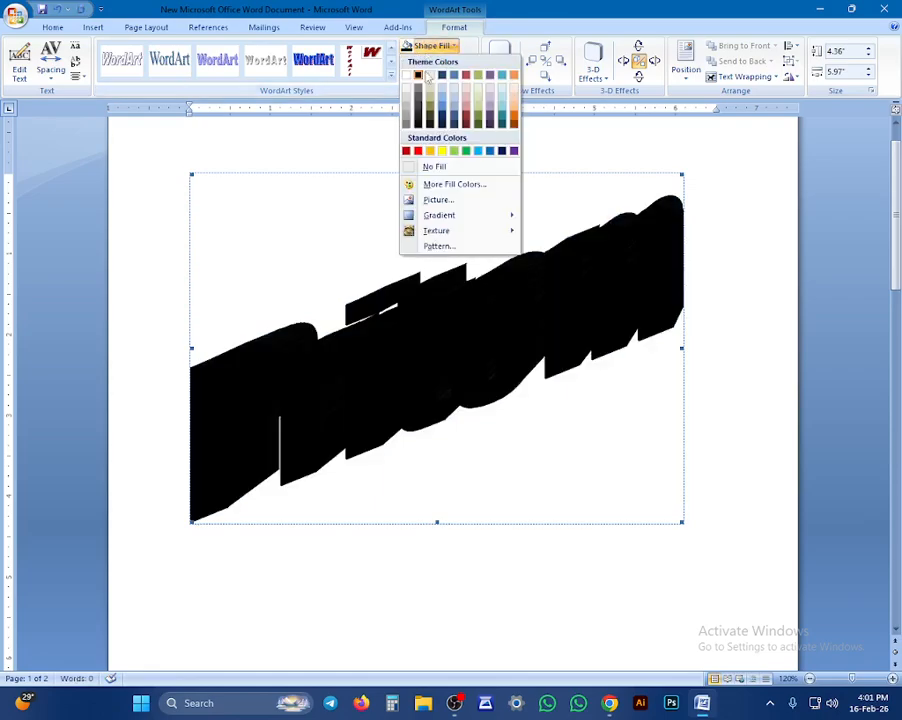
left_click(416, 151)
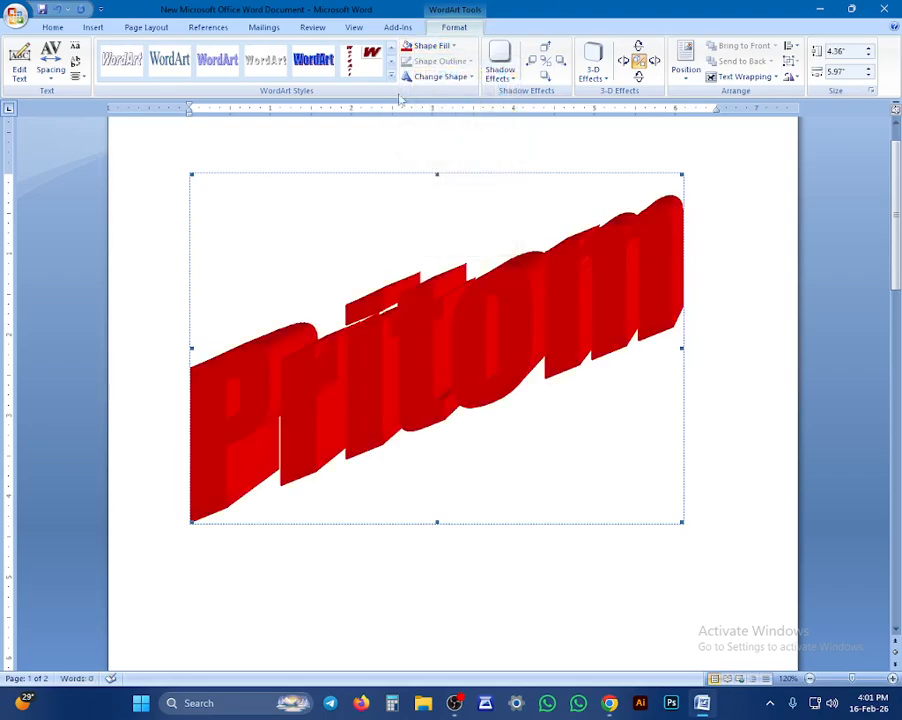
- Switch the WordArt to the first Parallel 3-D effect and set its shape fill to No Fill
left_click(593, 62)
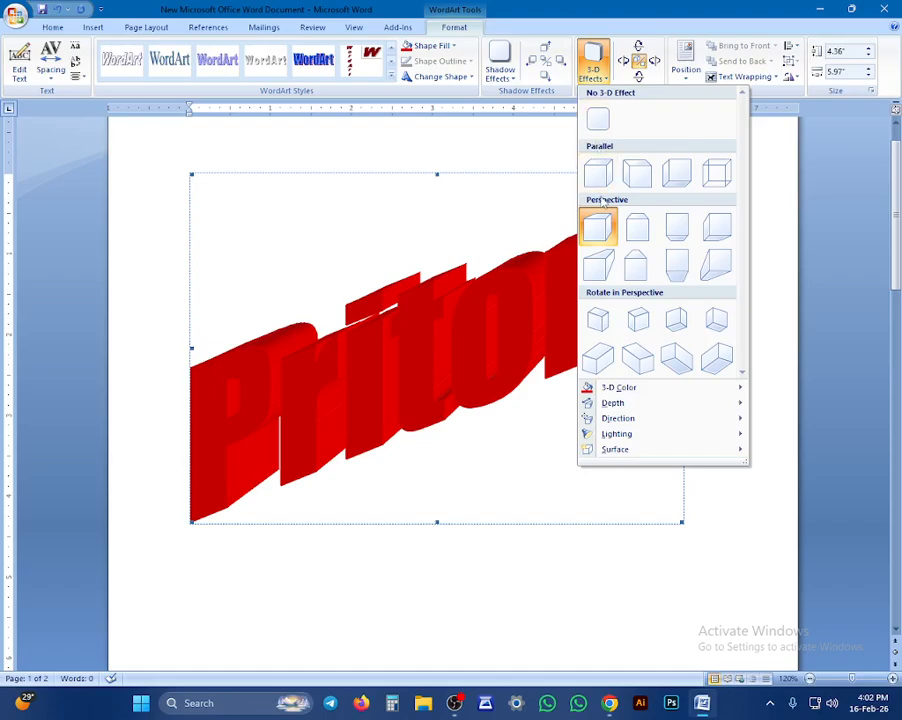
left_click(598, 228)
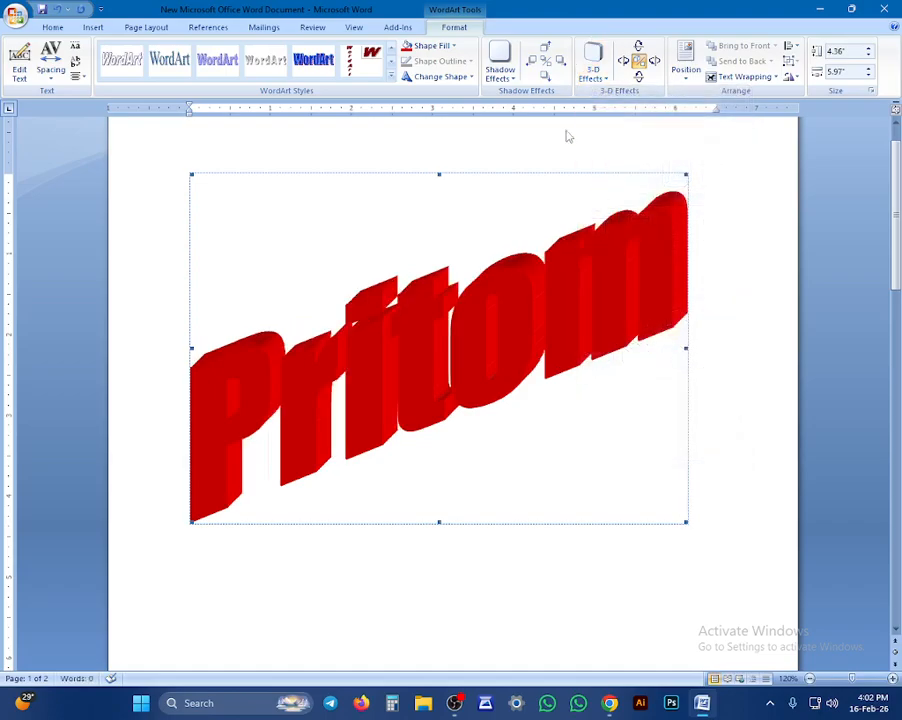
left_click(430, 45)
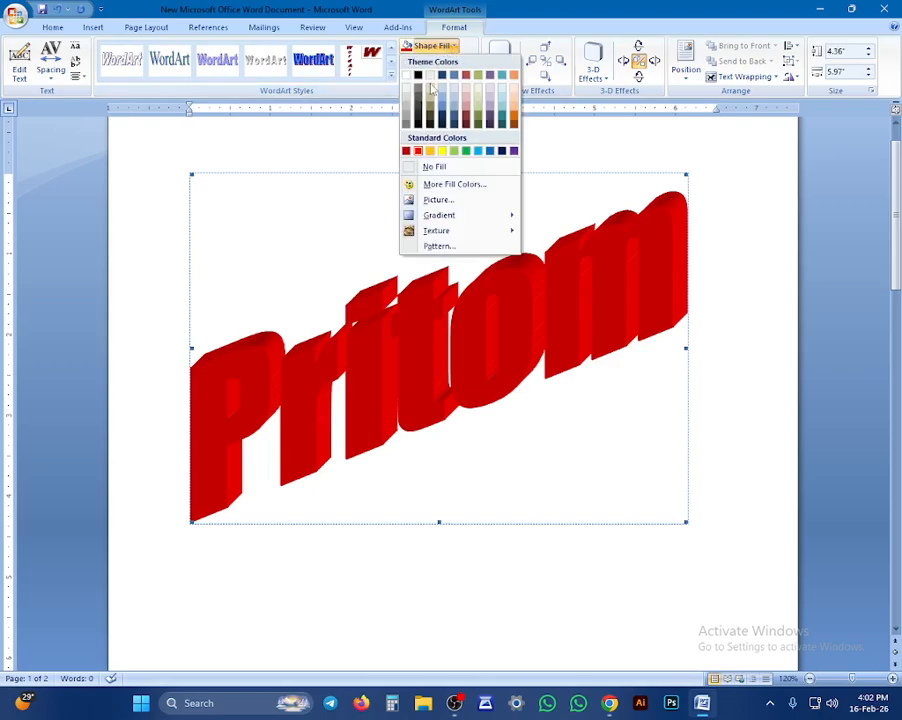
left_click(421, 170)
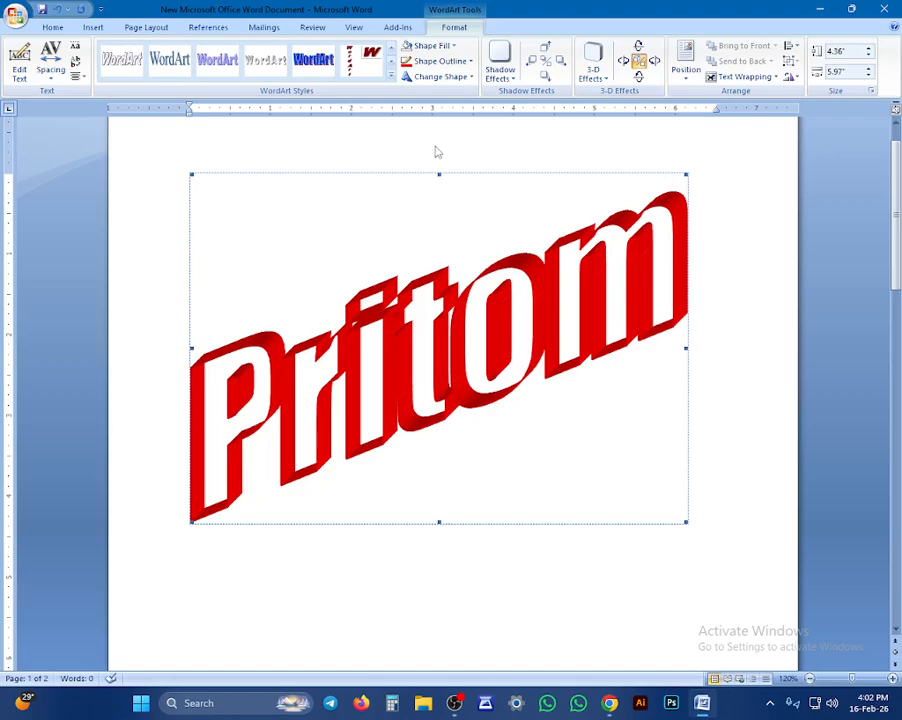
- Tilt the 3-D WordArt down seven increments and back up three increments
left_click(638, 77)
left_click(638, 78)
left_click(638, 78)
left_click(638, 78)
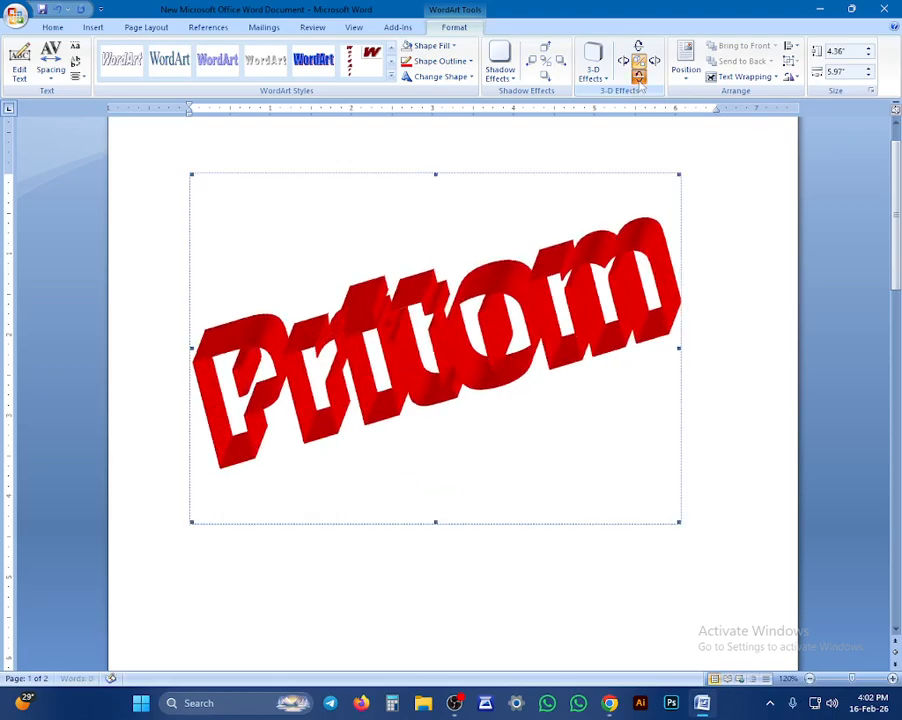
left_click(638, 78)
left_click(638, 78)
left_click(638, 78)
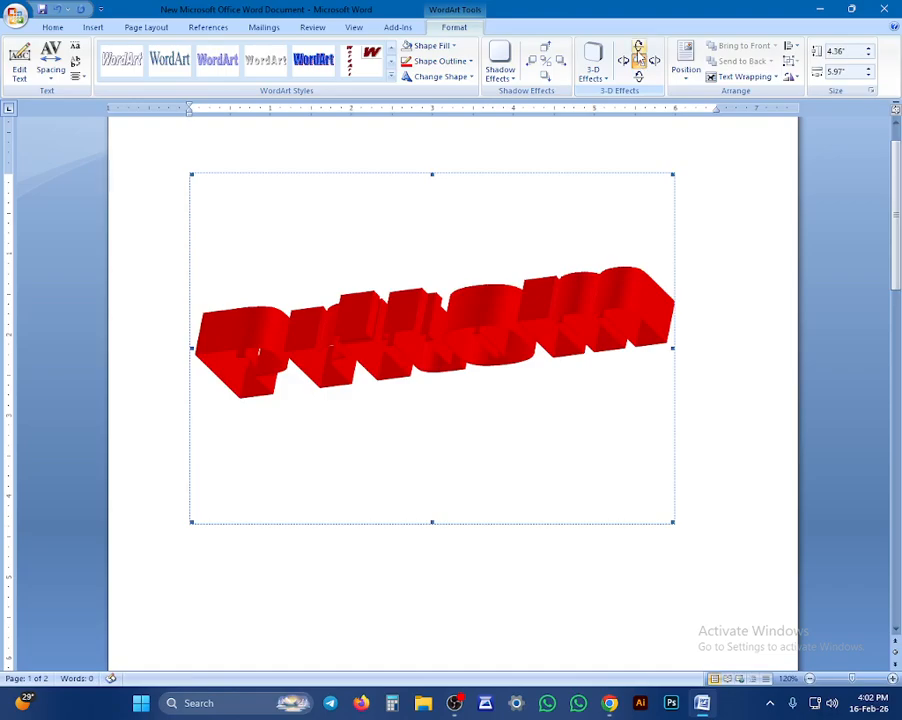
left_click(638, 50)
left_click(638, 50)
left_click(638, 50)
- Tilt the 3-D WordArt left two increments and right four increments
left_click(623, 62)
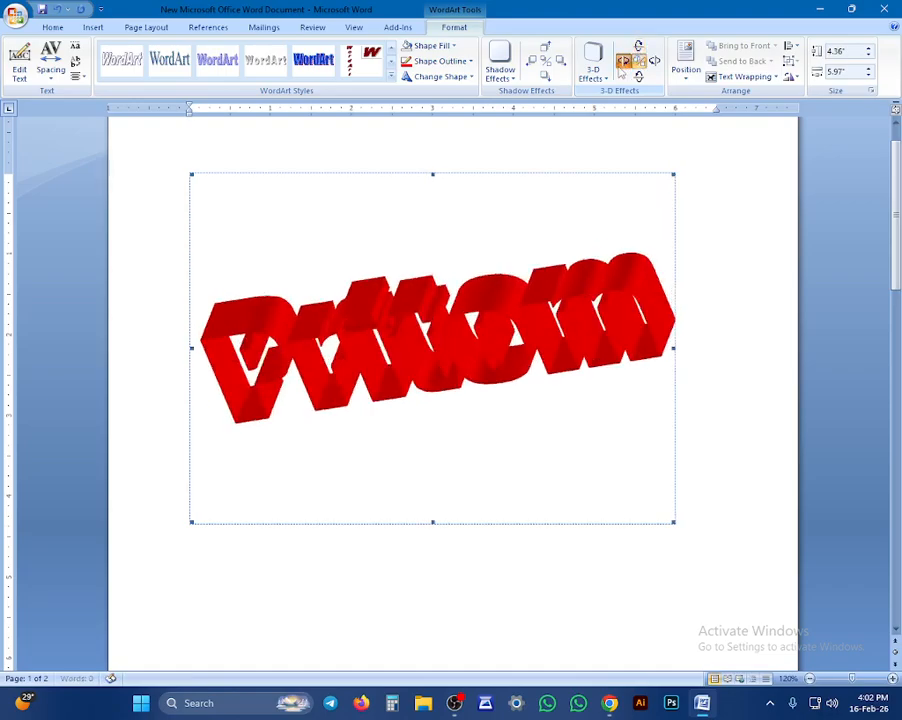
left_click(623, 62)
left_click(654, 62)
left_click(654, 62)
left_click(654, 62)
left_click(654, 62)
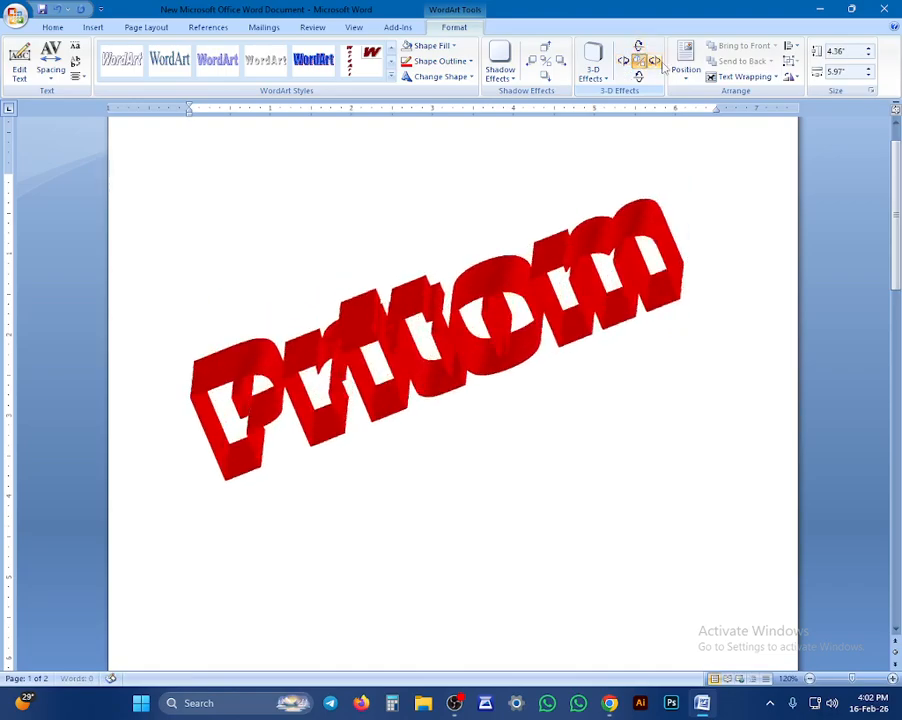